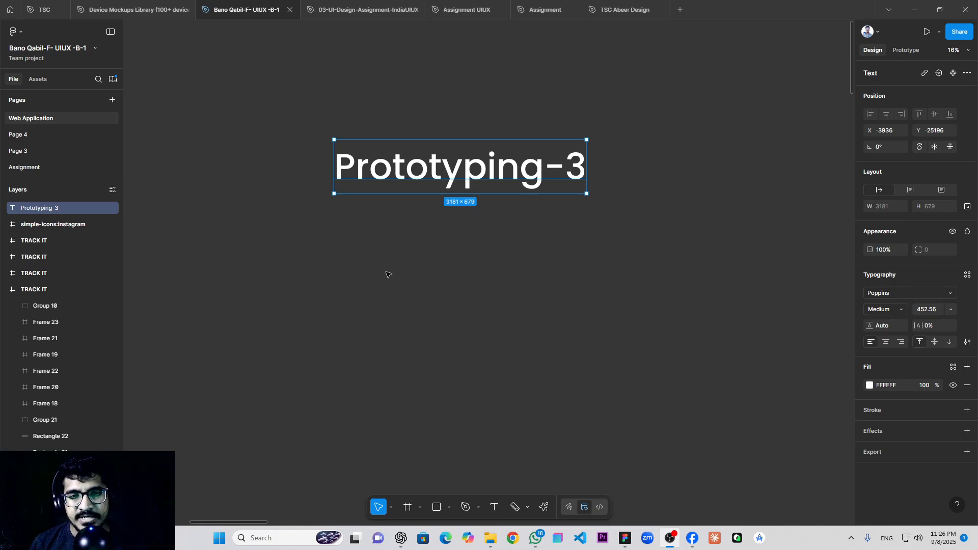
- Delete the "Prototyping-3" text from the Web Application page
scroll(387, 273, down, 2)
scroll(390, 274, up, 2)
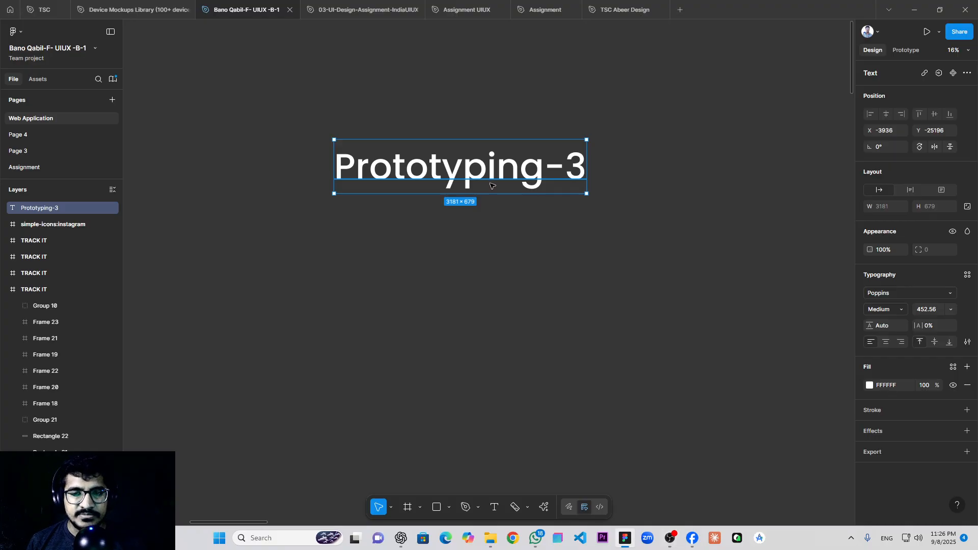
key(Delete)
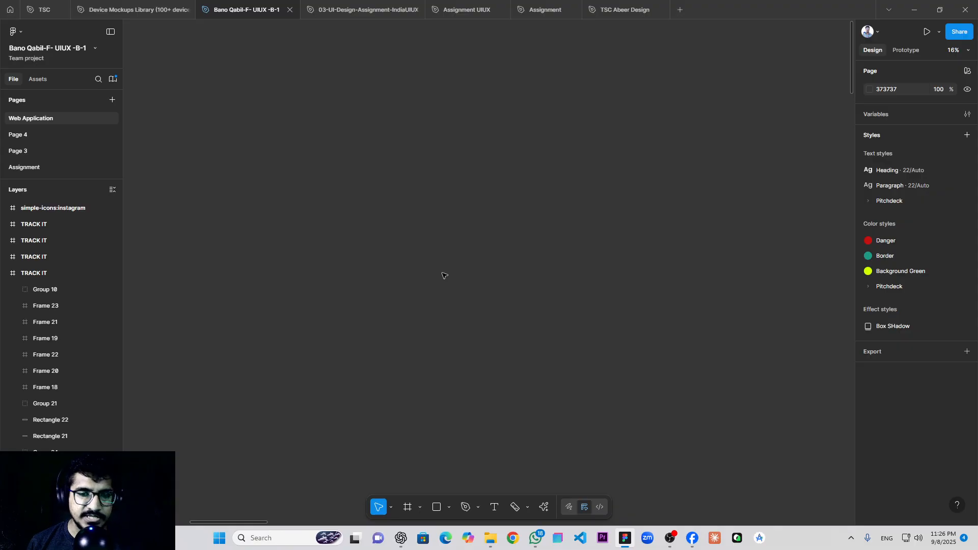
- Add an iPhone 16 frame (393 × 852) to the empty canvas and shift it to about X -2657, Y -24609
key(f)
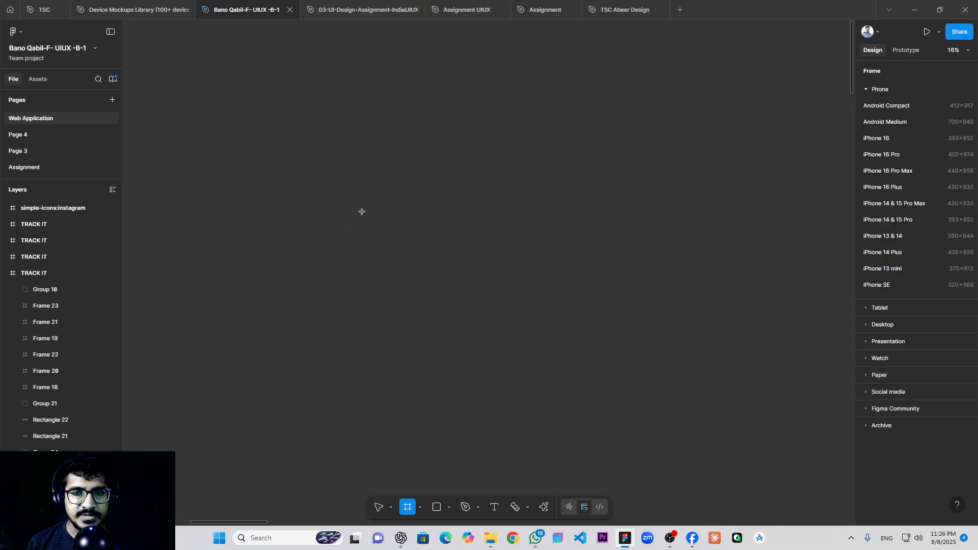
click(887, 140)
scroll(457, 212, up, 5)
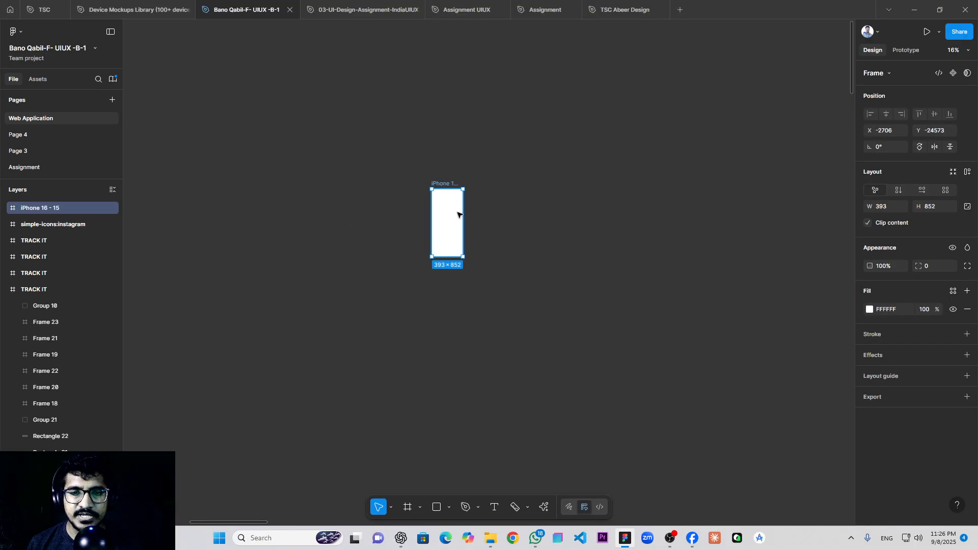
mouse_move(427, 221)
mouse_down()
mouse_move(428, 209)
mouse_move(439, 212)
mouse_up()
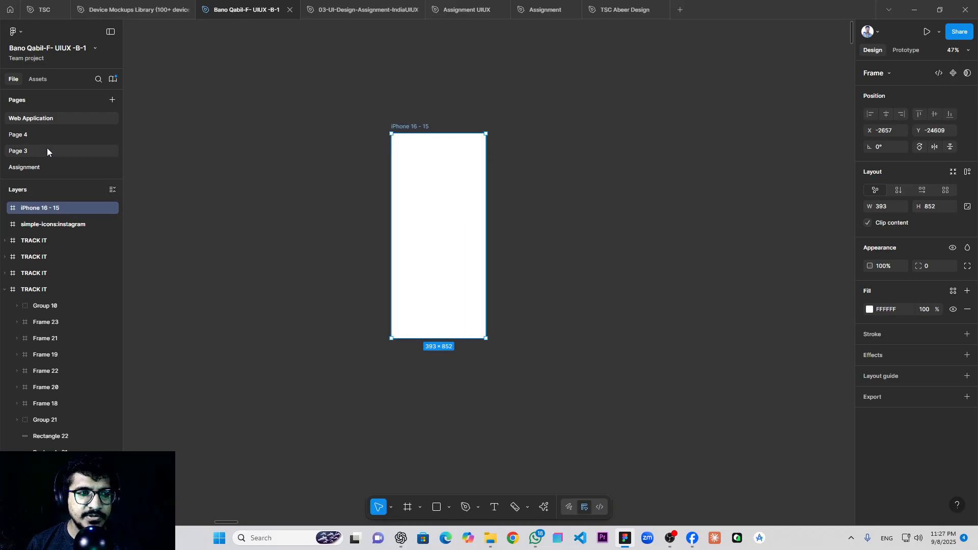
- Search the iOS 18 and iPadOS 18 component library for "card" and clear the search
click(35, 80)
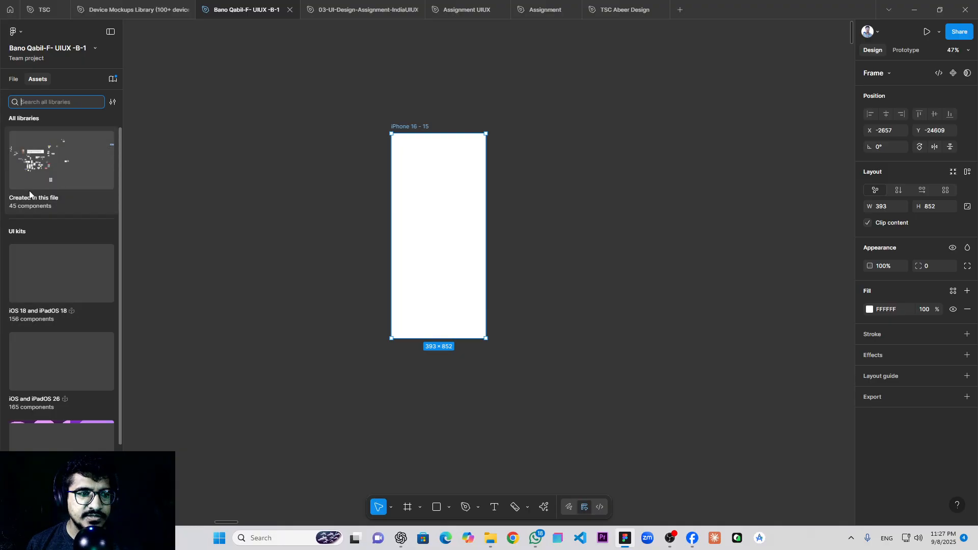
scroll(49, 181, down, 3)
click(63, 196)
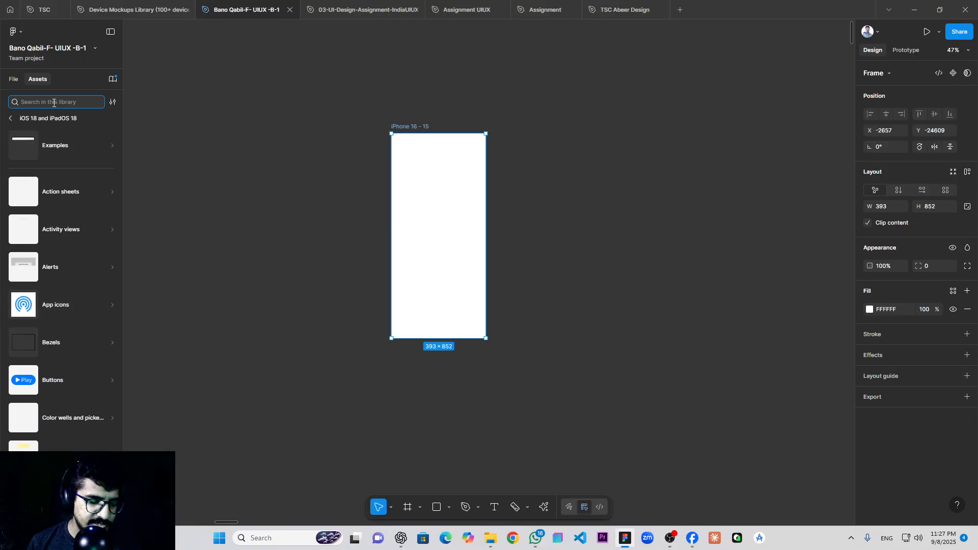
text(card)
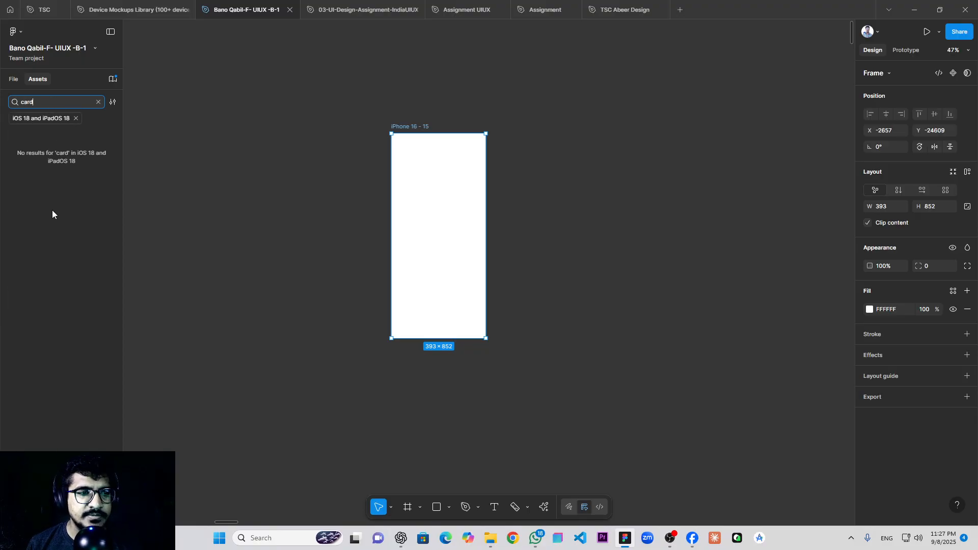
double_click(64, 103)
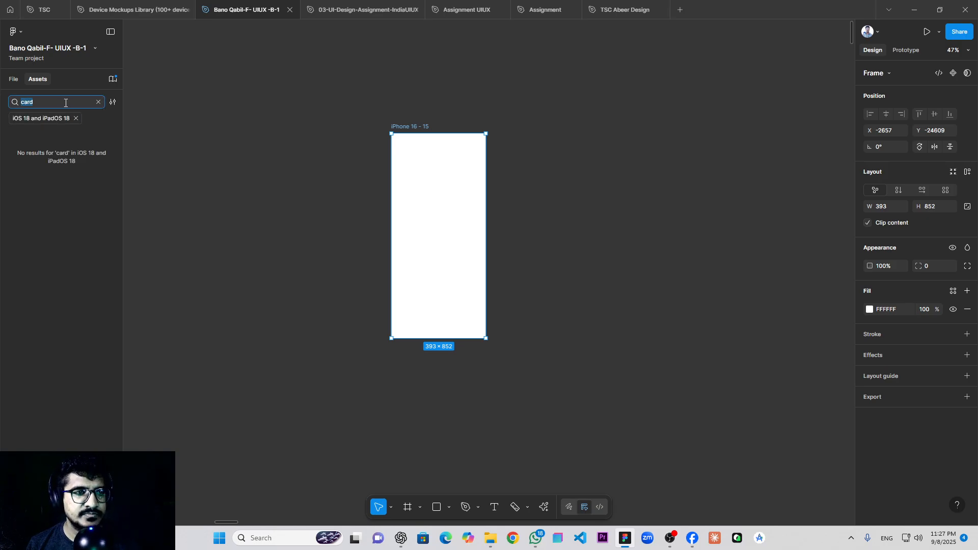
key(BackSpace)
- Browse the component categories of the iOS 18 and iPadOS 18 library for a suitable card or dialog
scroll(68, 325, down, 4)
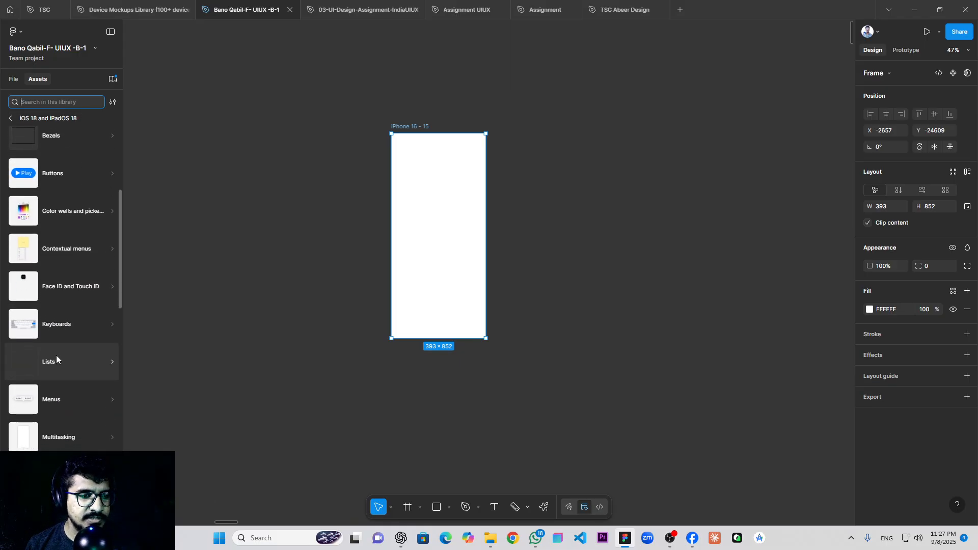
scroll(55, 358, down, 6)
scroll(51, 360, down, 5)
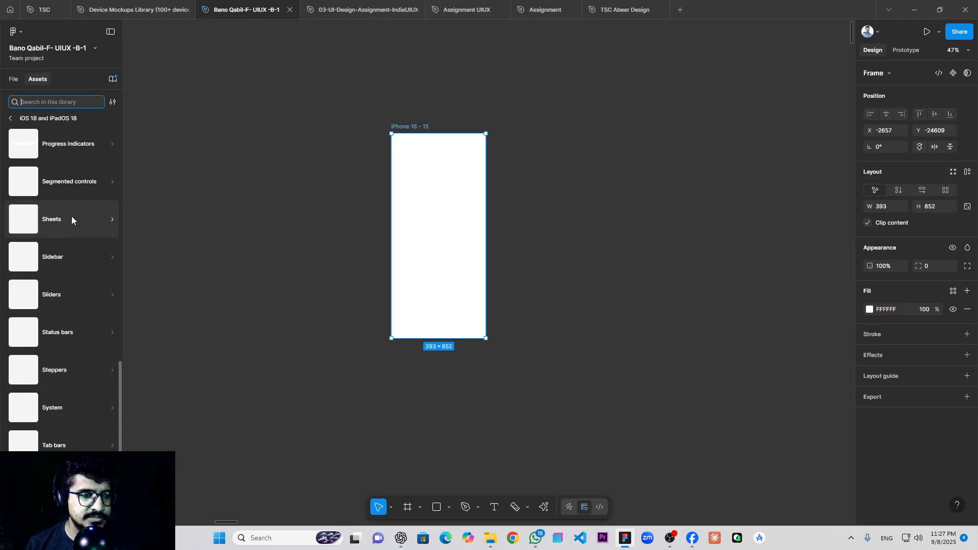
scroll(51, 371, down, 3)
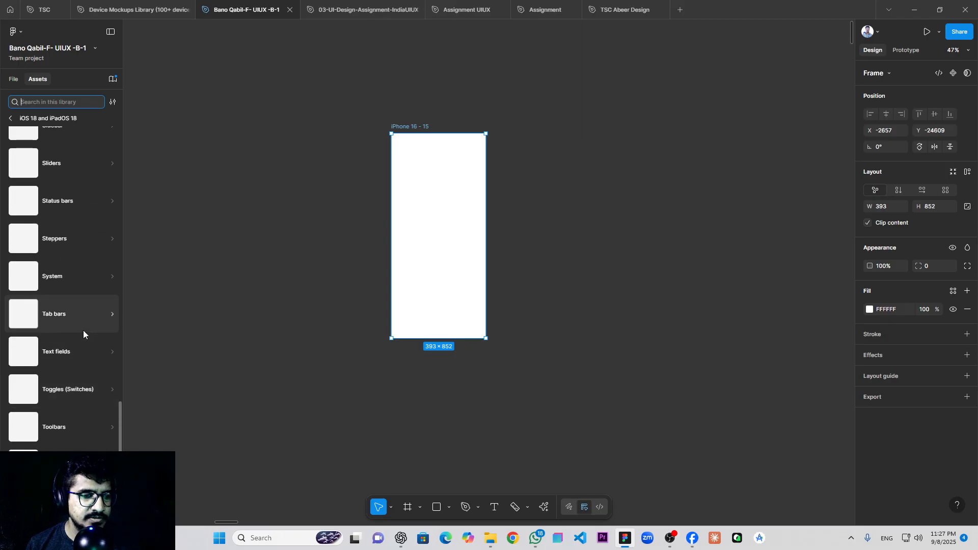
scroll(69, 344, up, 7)
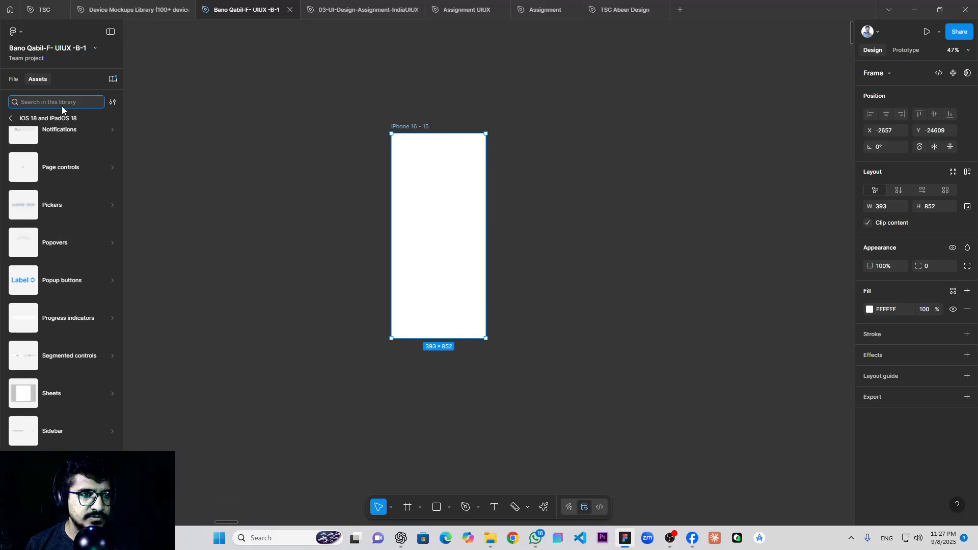
- Search the Material 3 Design Kit for "card" and place a Stacked card instance beside the iPhone 16 frame
click(15, 119)
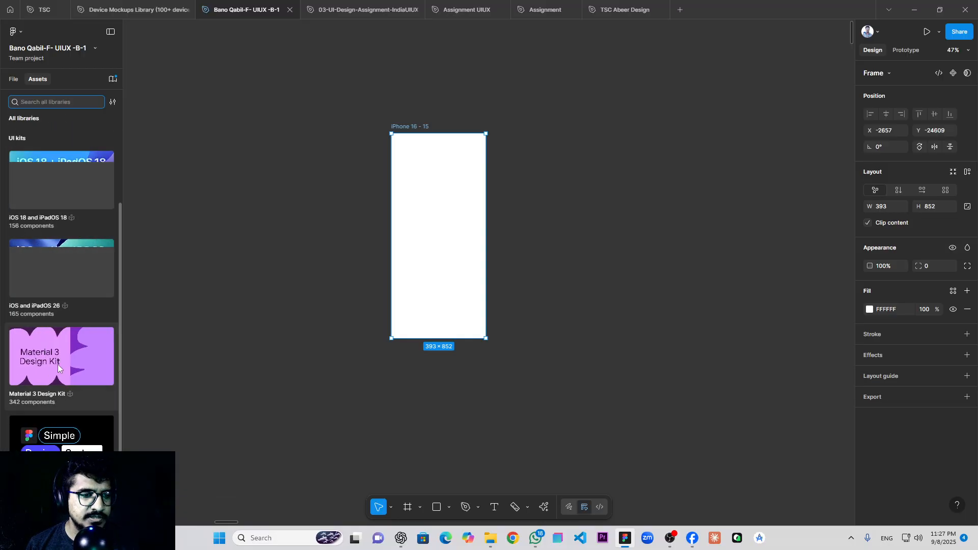
click(57, 369)
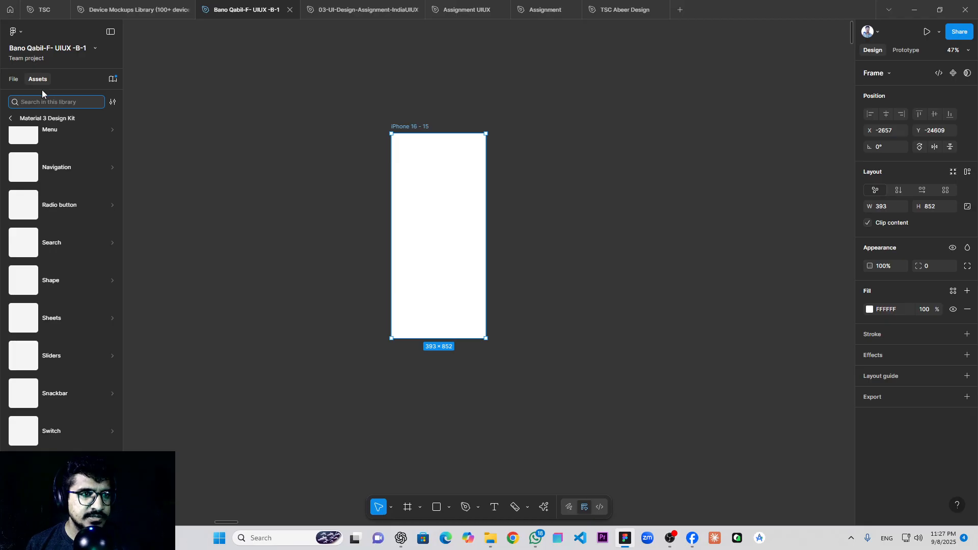
text(card)
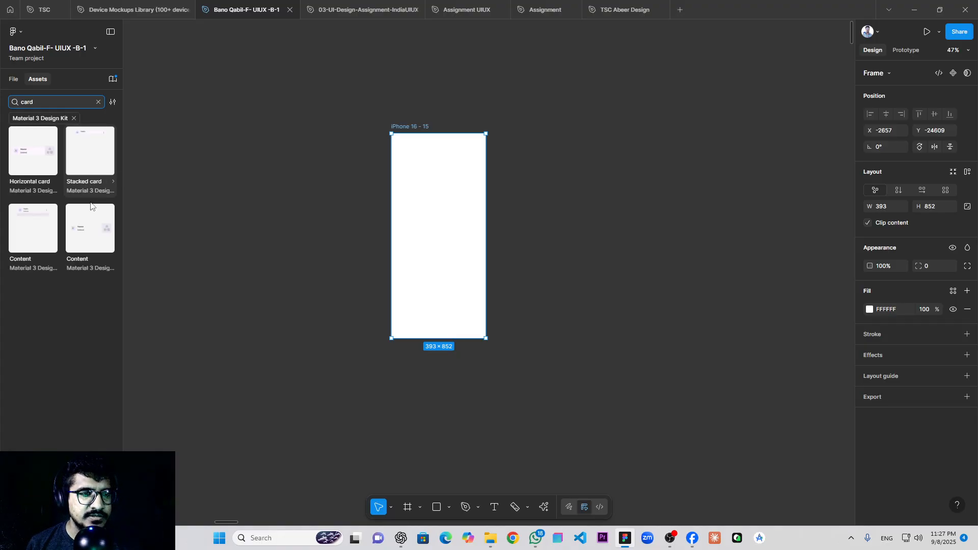
click(81, 163)
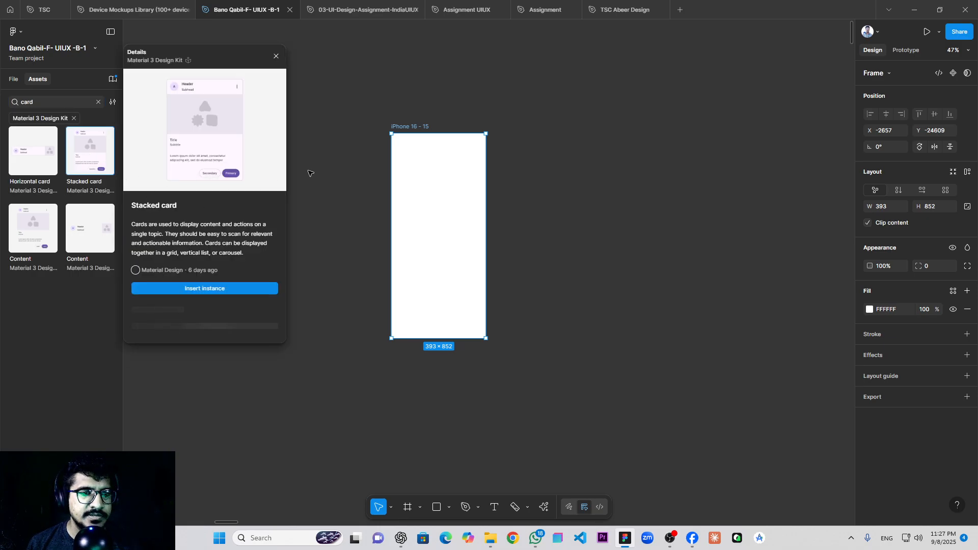
click(307, 173)
drag(90, 162, 566, 239)
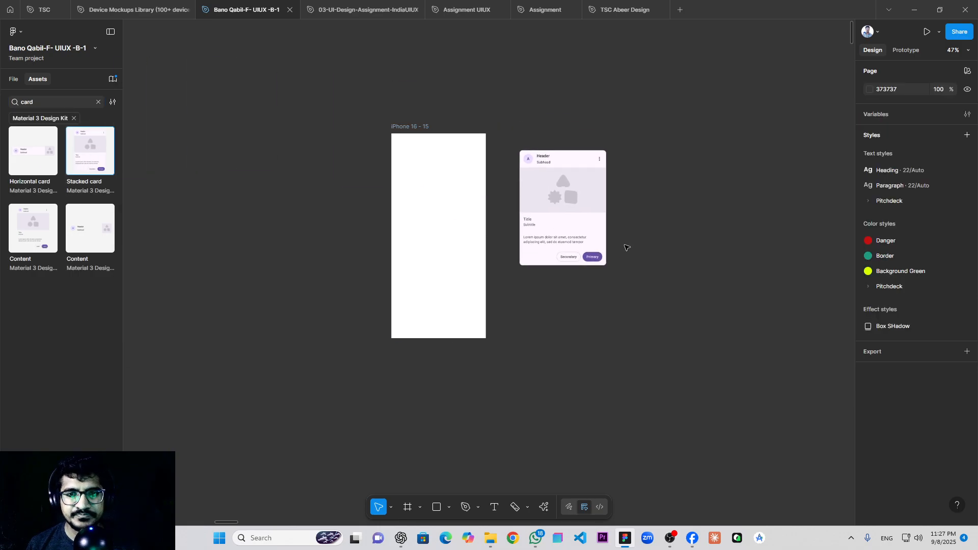
click(633, 220)
scroll(630, 221, up, 1)
drag(643, 201, 694, 225)
- Search the Material 3 Design Kit for "alert" and clear the search
click(46, 100)
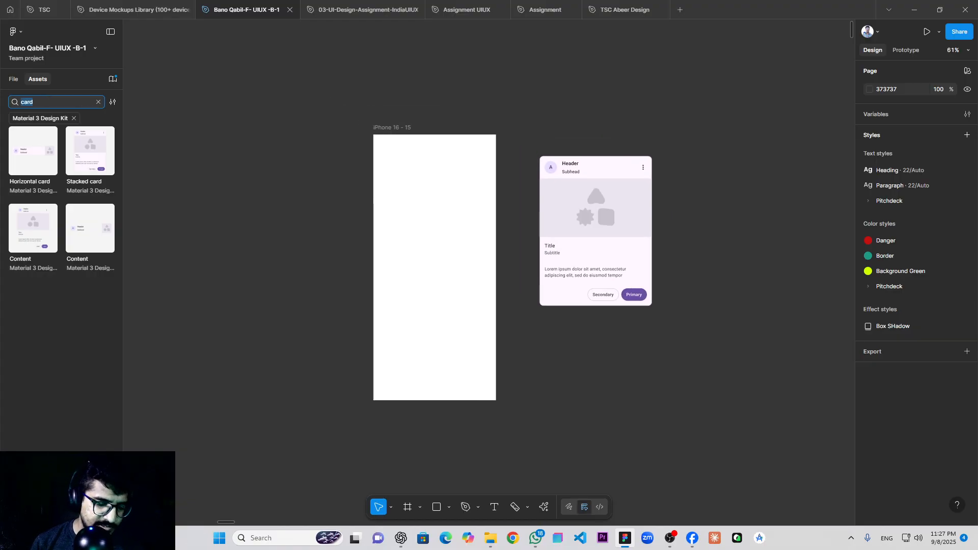
text(alert)
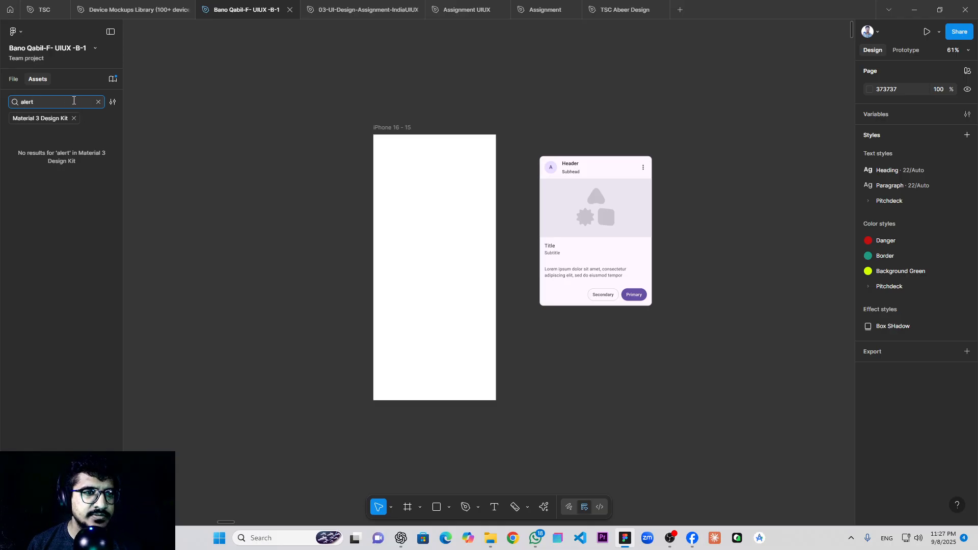
key(BackSpace)
key(BackSpace)
key(BackSpace)
key(BackSpace)
key(BackSpace)
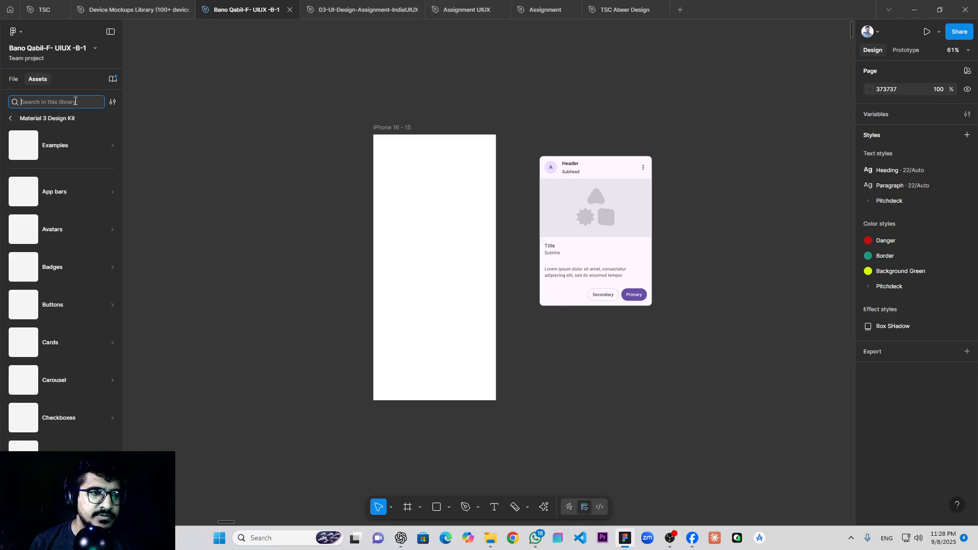
- Browse the component categories of the Material 3 Design Kit from start to end
scroll(61, 219, down, 6)
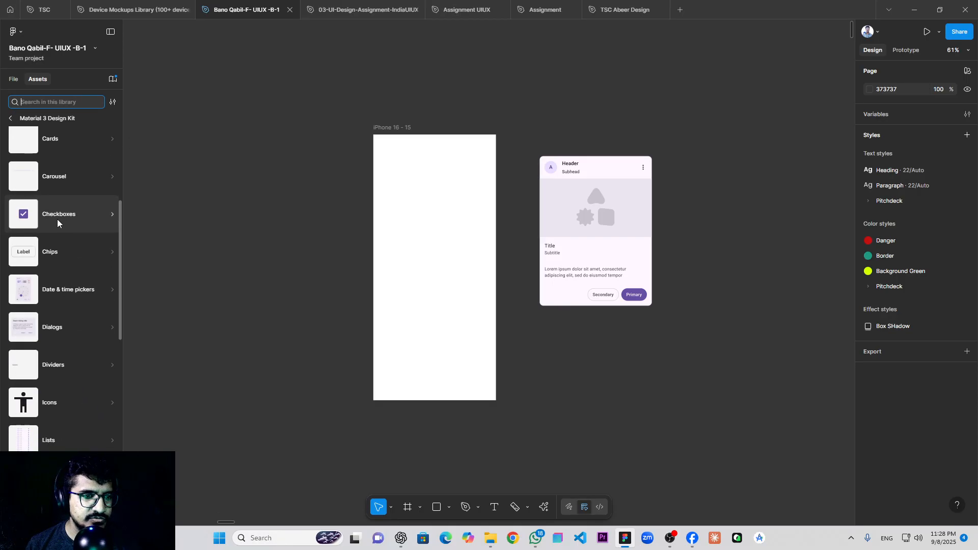
scroll(76, 249, down, 8)
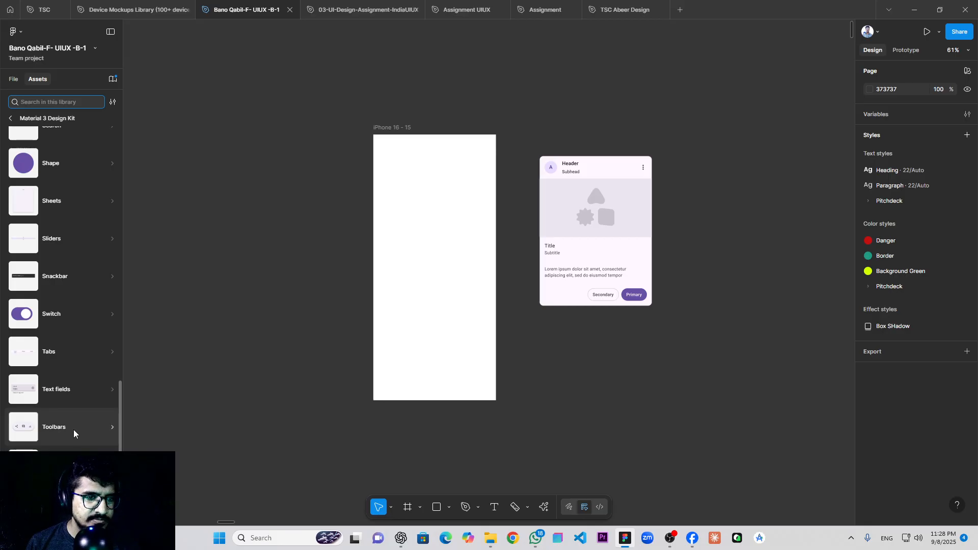
scroll(69, 322, up, 2)
scroll(75, 304, up, 4)
scroll(61, 334, up, 10)
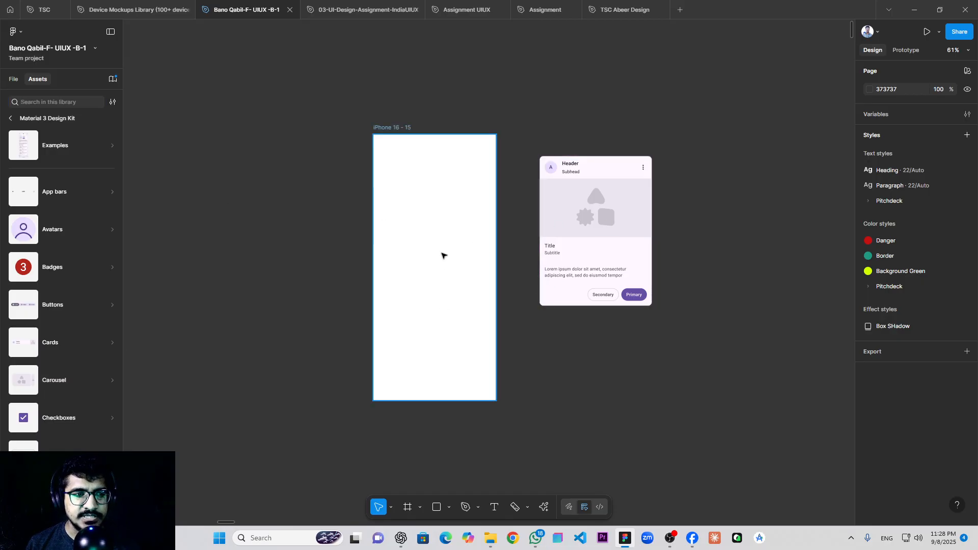
- Add the text "Are you sure you want to delete it" on the canvas below the stacked card
scroll(444, 253, up, 5)
drag(586, 402, 463, 299)
scroll(463, 300, down, 3)
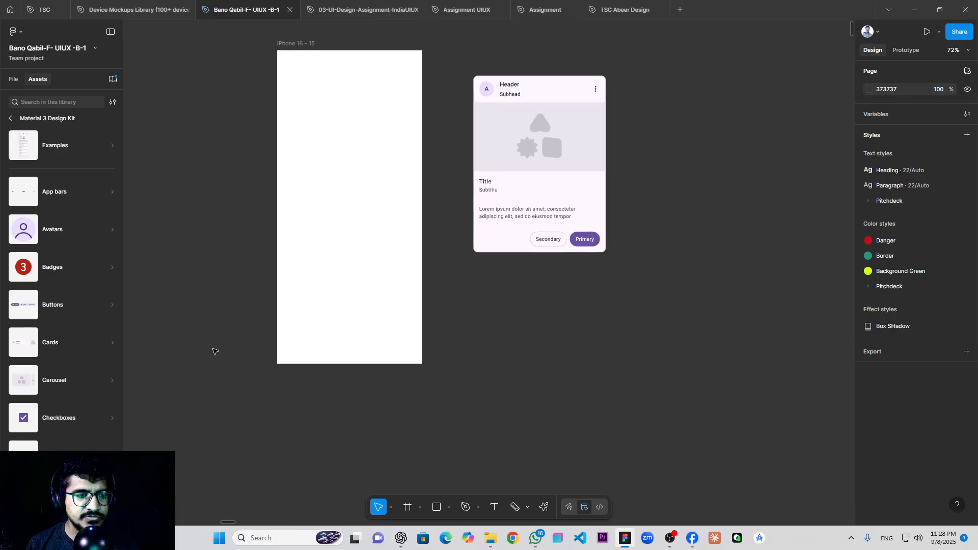
click(493, 507)
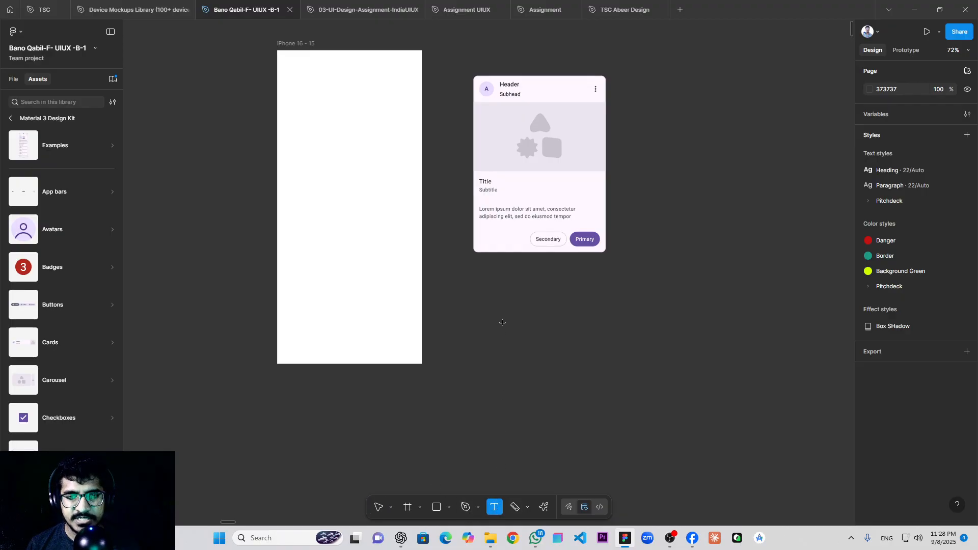
click(503, 324)
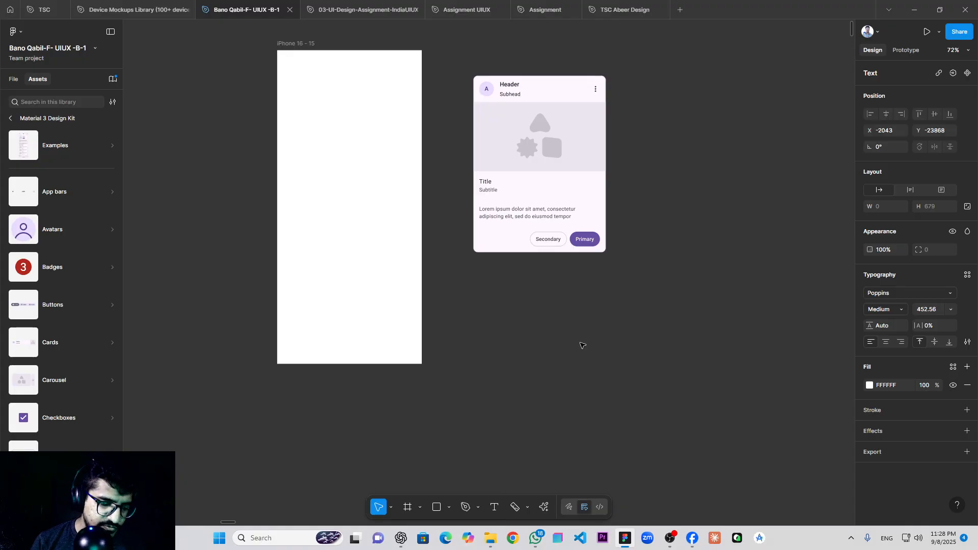
text(Are v)
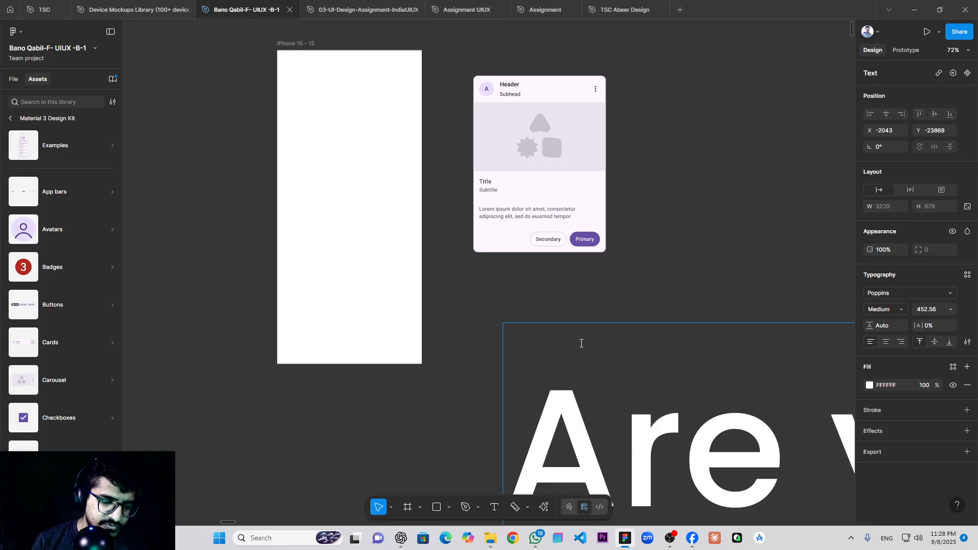
text(n)
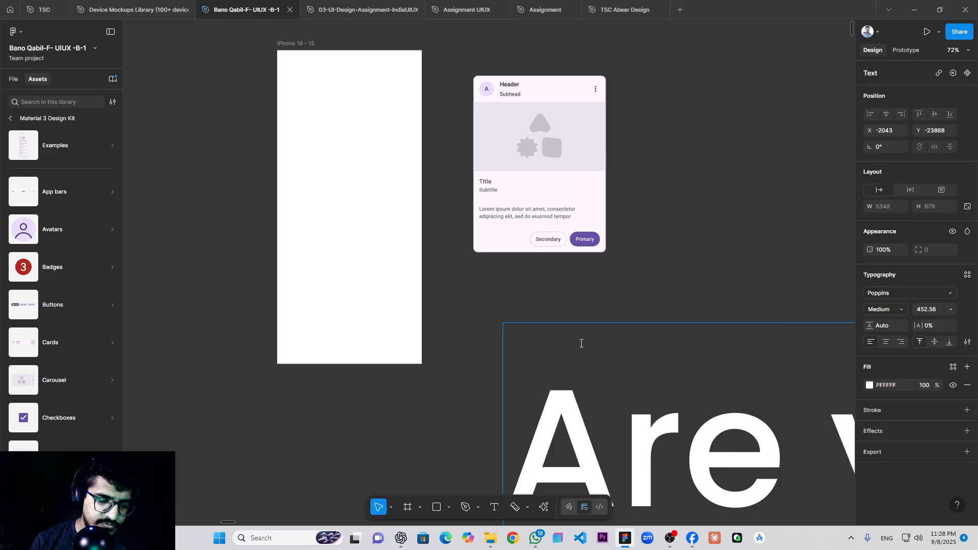
text( co)
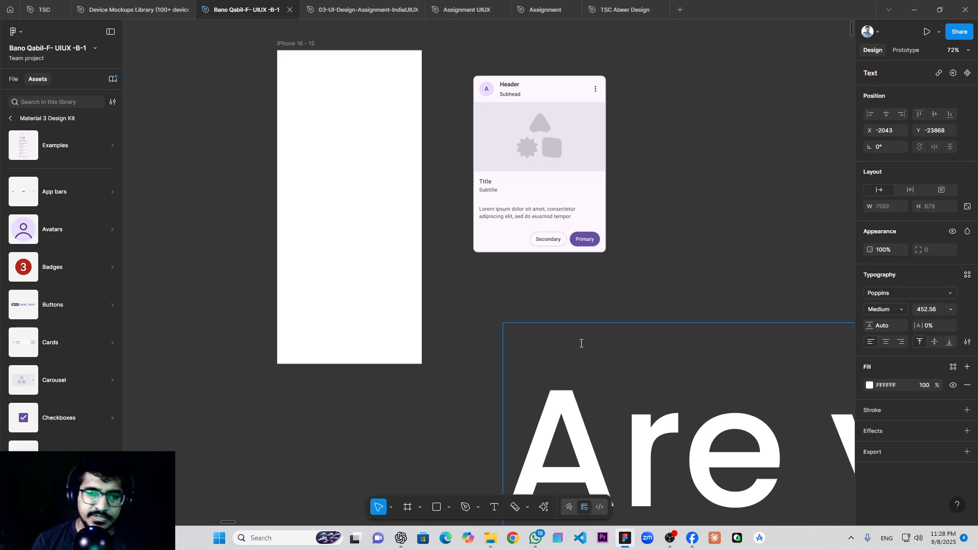
click(675, 242)
- Set the font size of the "Are you sure you want to delete it" text to 16
scroll(675, 242, down, 2)
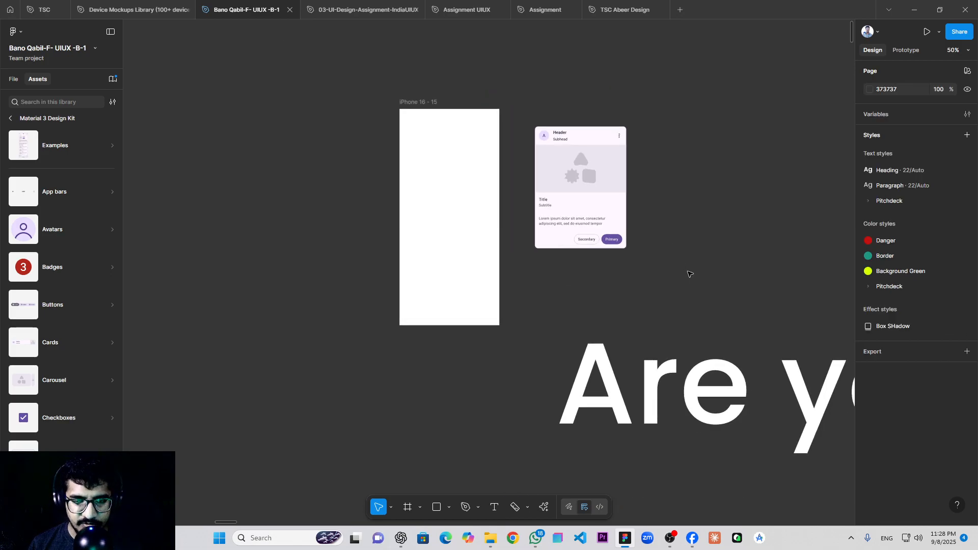
drag(693, 271, 417, 170)
scroll(509, 260, down, 5)
click(516, 305)
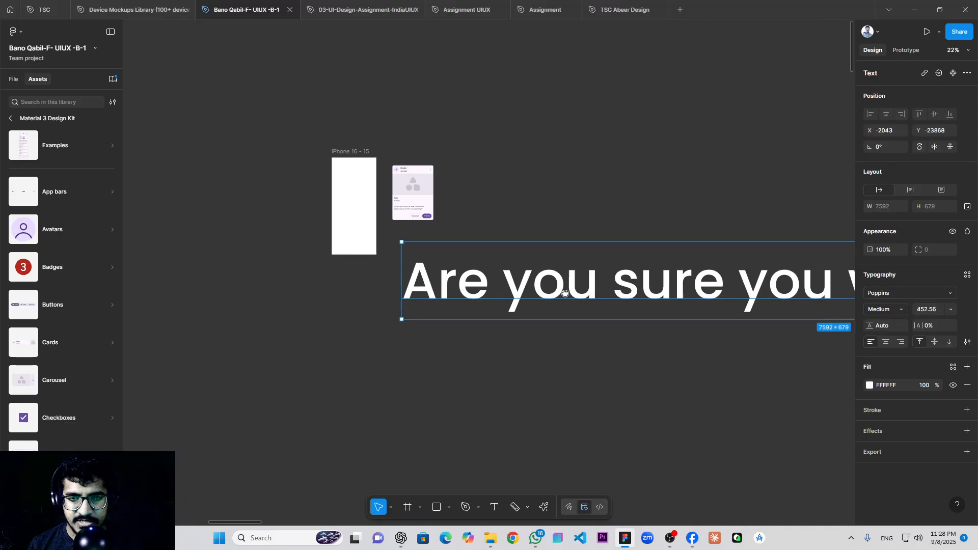
scroll(516, 305, down, 3)
click(950, 309)
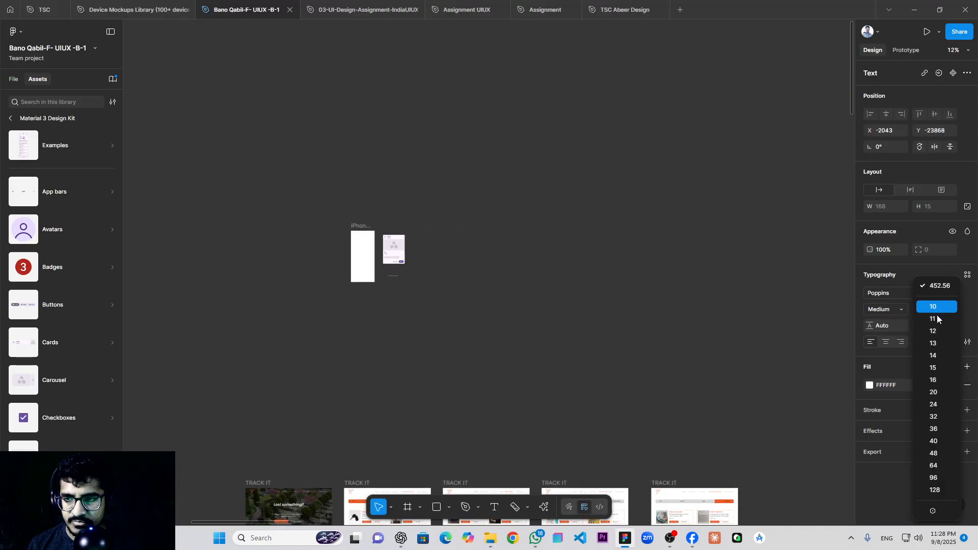
click(934, 380)
- Move the delete confirmation text closer beneath the stacked card, to about X -2048, Y -23929
scroll(401, 256, up, 5)
click(440, 347)
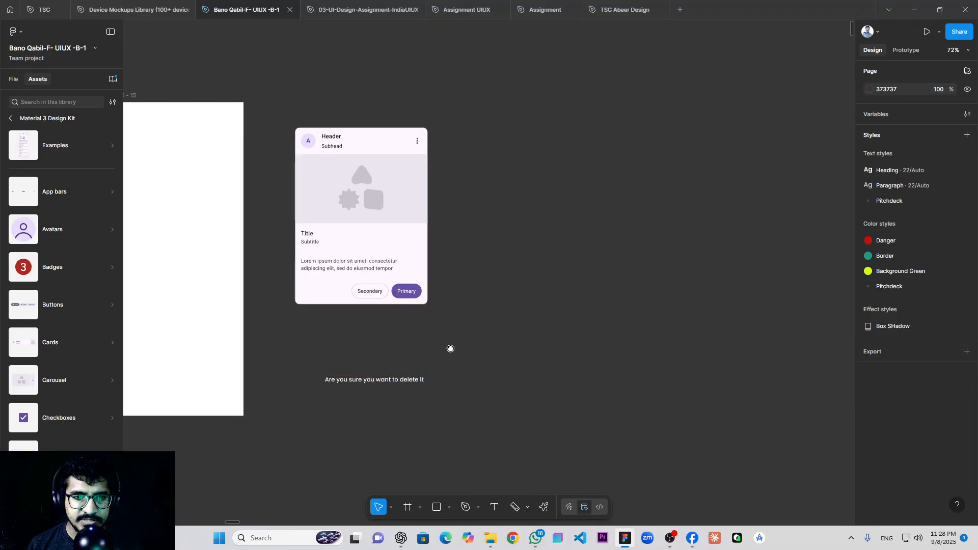
drag(441, 348, 608, 303)
scroll(575, 339, up, 2)
drag(562, 329, 558, 299)
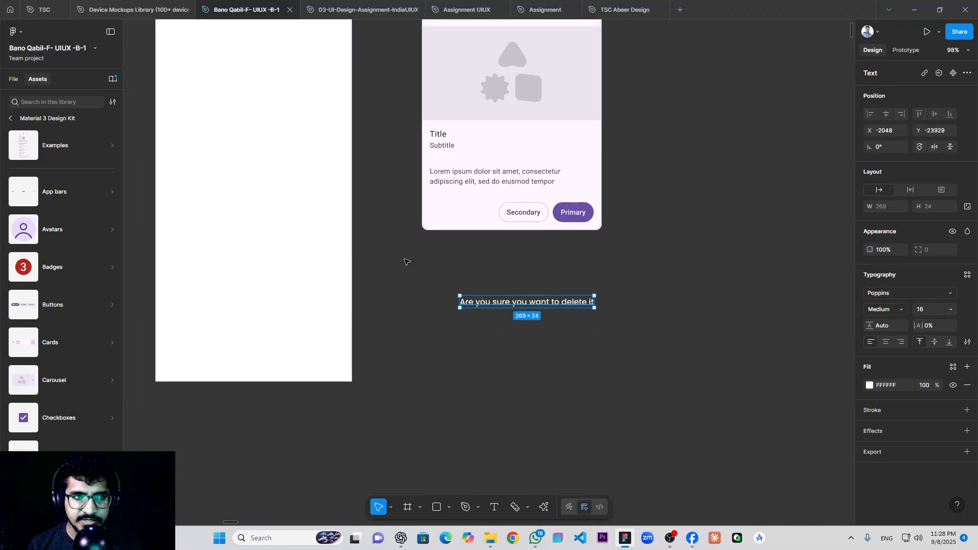
- Search the Material 3 Design Kit for "button" and place two filled Button components side by side beneath the delete confirmation text
click(69, 101)
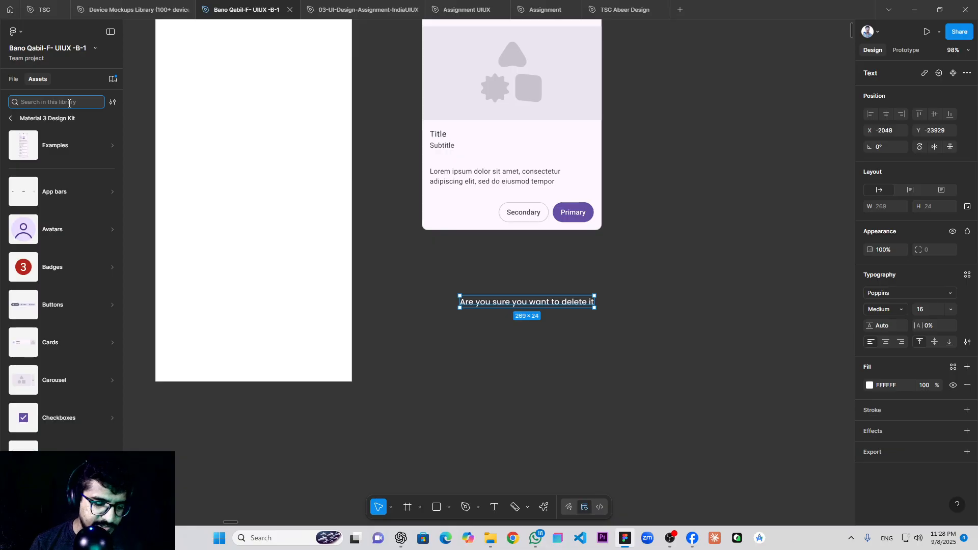
text(button)
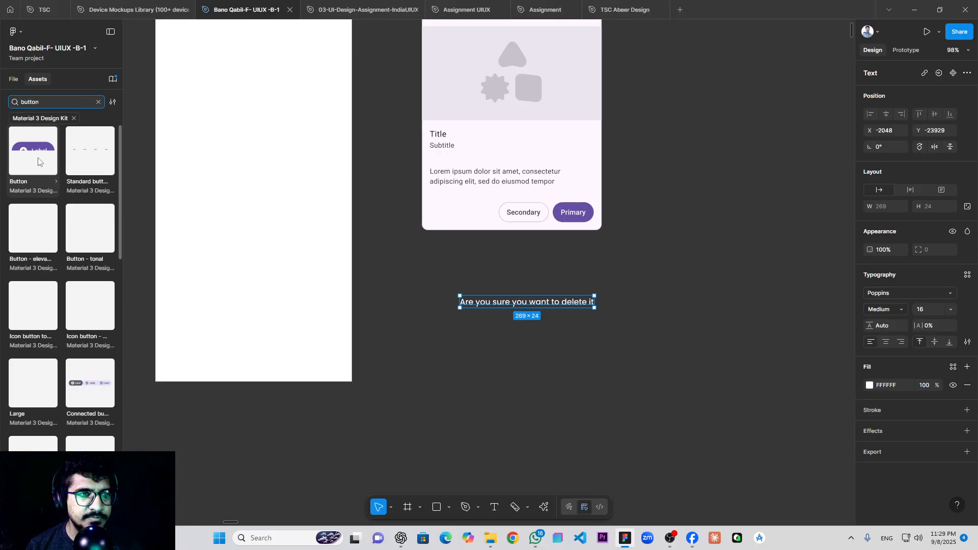
drag(36, 153, 561, 326)
scroll(569, 354, up, 4)
click(569, 354)
click(513, 333)
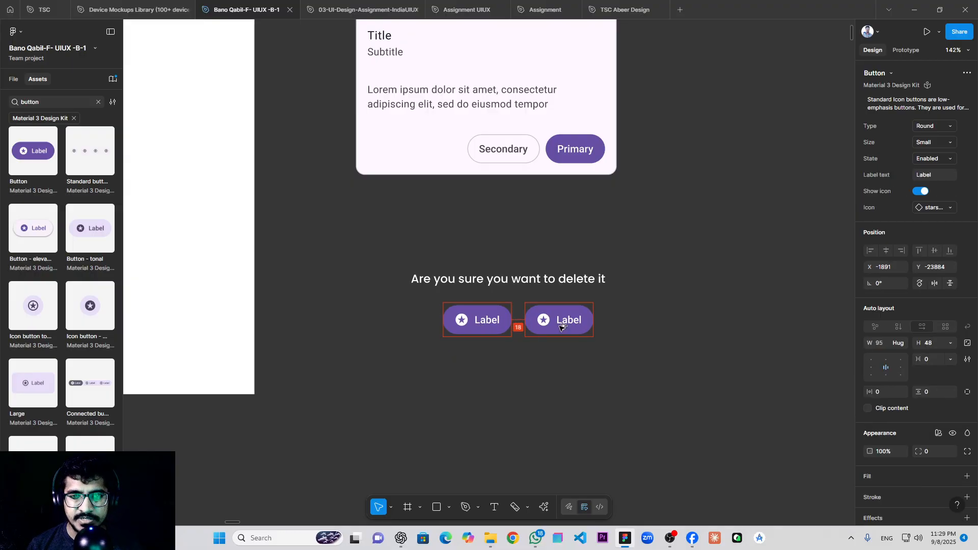
- Examine the state, show-icon and icon instance options of the two placed buttons
click(477, 317)
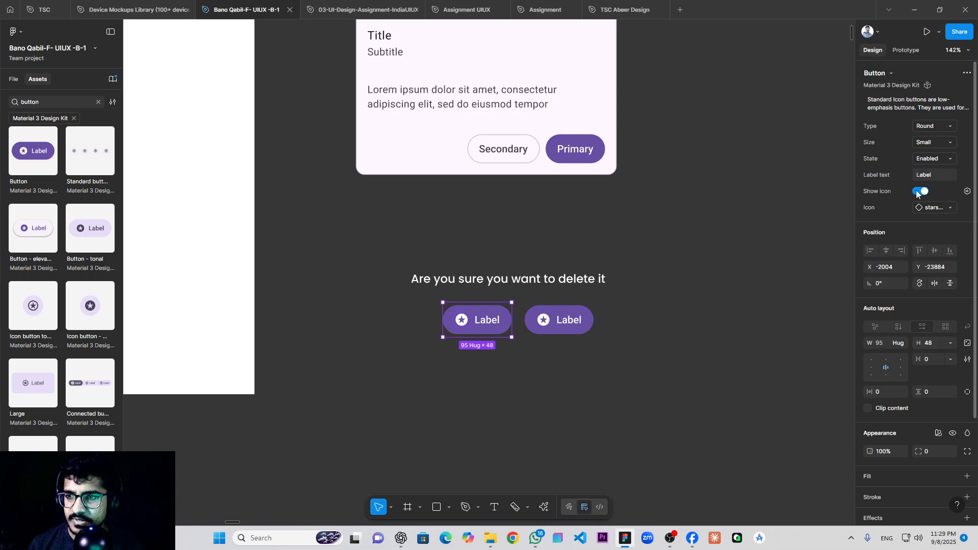
click(559, 328)
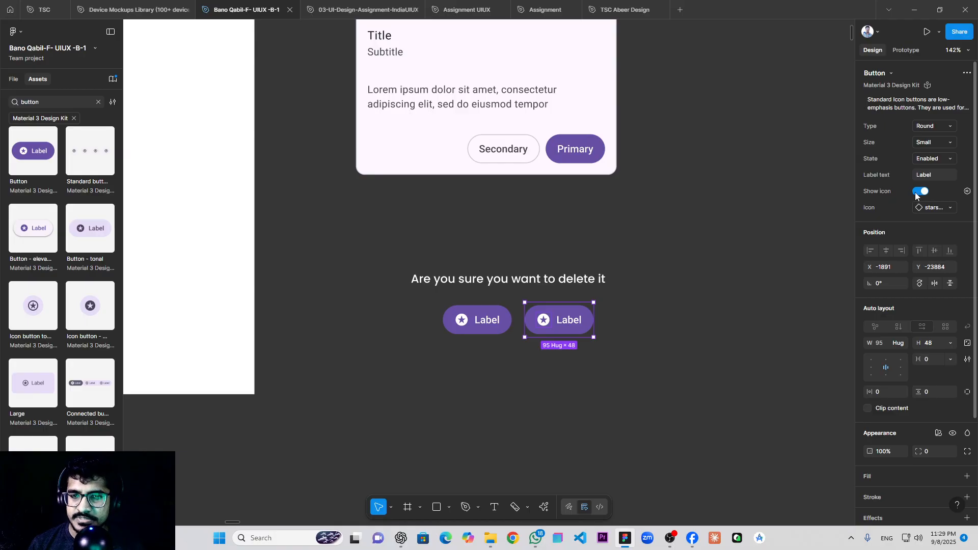
click(934, 160)
click(814, 173)
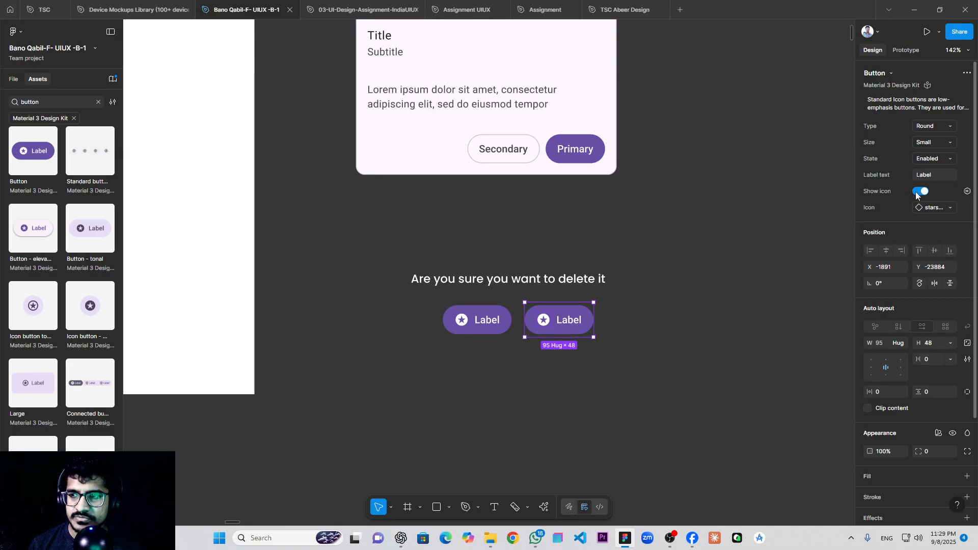
click(942, 214)
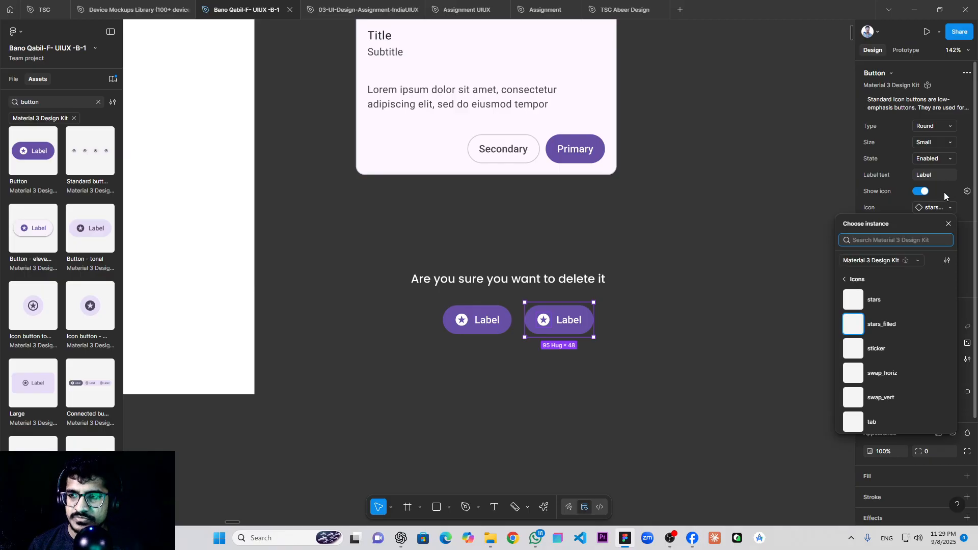
click(926, 198)
double_click(568, 321)
click(648, 297)
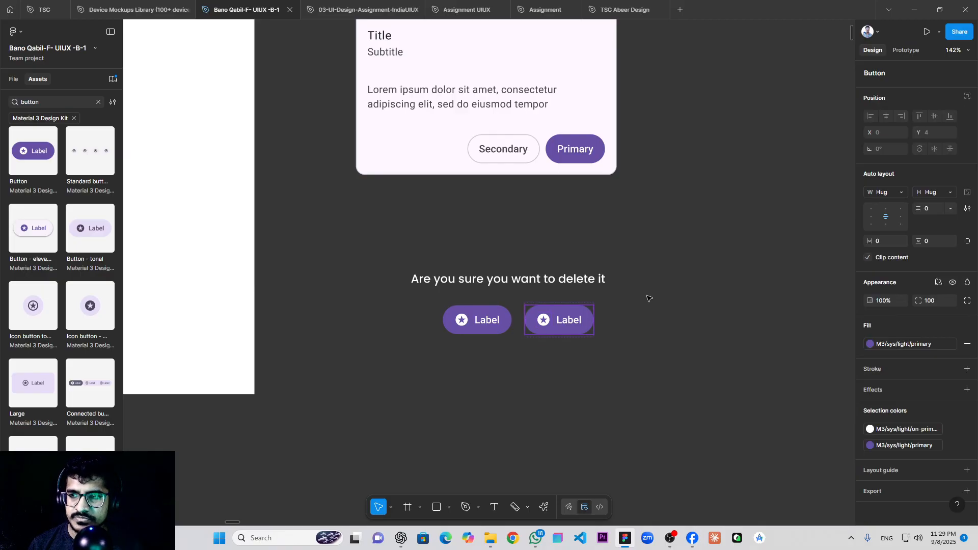
- Add a Button - elevated component below the two filled buttons and delete the first filled button of the pair
click(485, 333)
drag(12, 229, 489, 388)
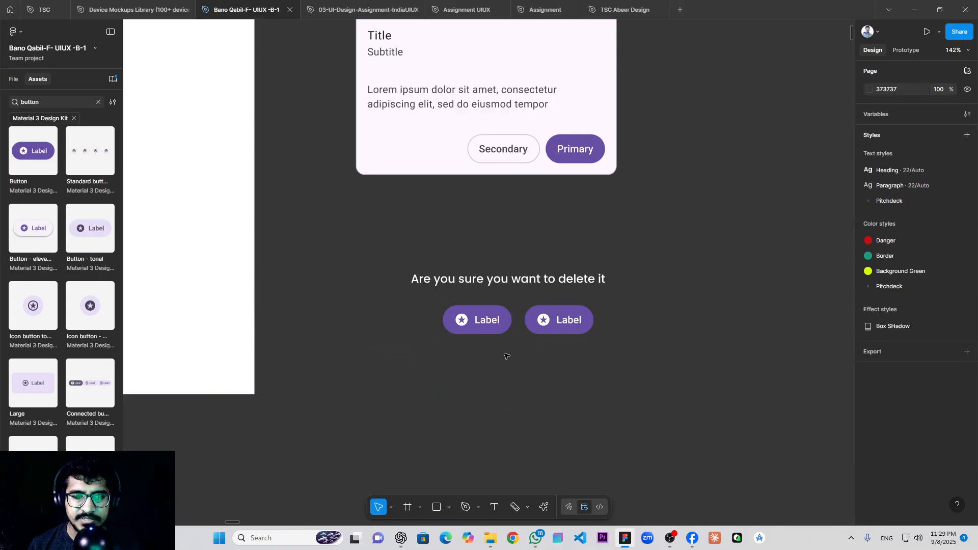
click(495, 325)
key(Delete)
click(508, 392)
- Move the elevated button beside the filled button beneath the confirmation text, to about X -1999, Y -23884
click(933, 126)
click(928, 127)
click(565, 320)
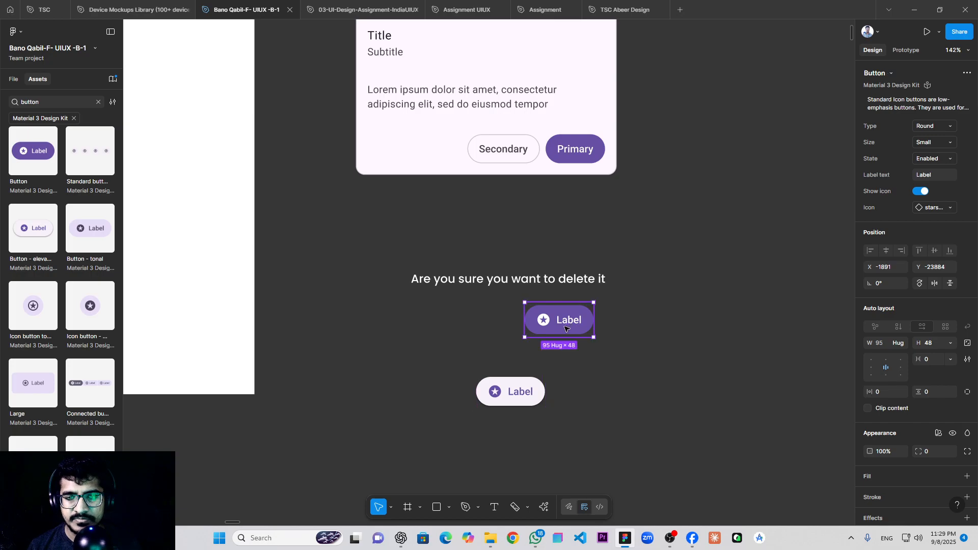
scroll(531, 387, up, 3)
click(500, 375)
drag(499, 376, 453, 260)
- Try to set the type of the elevated and the filled button to Square
click(932, 127)
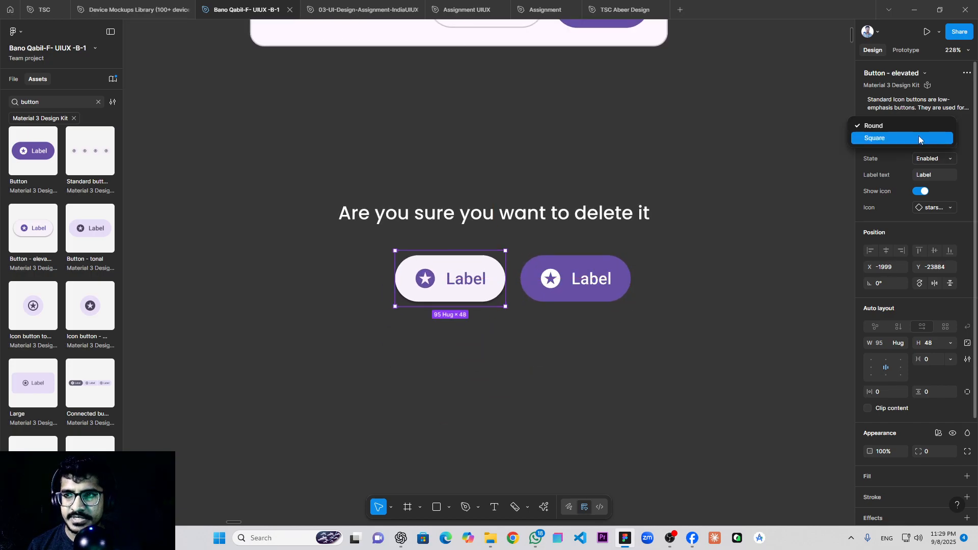
click(916, 136)
click(621, 276)
click(923, 127)
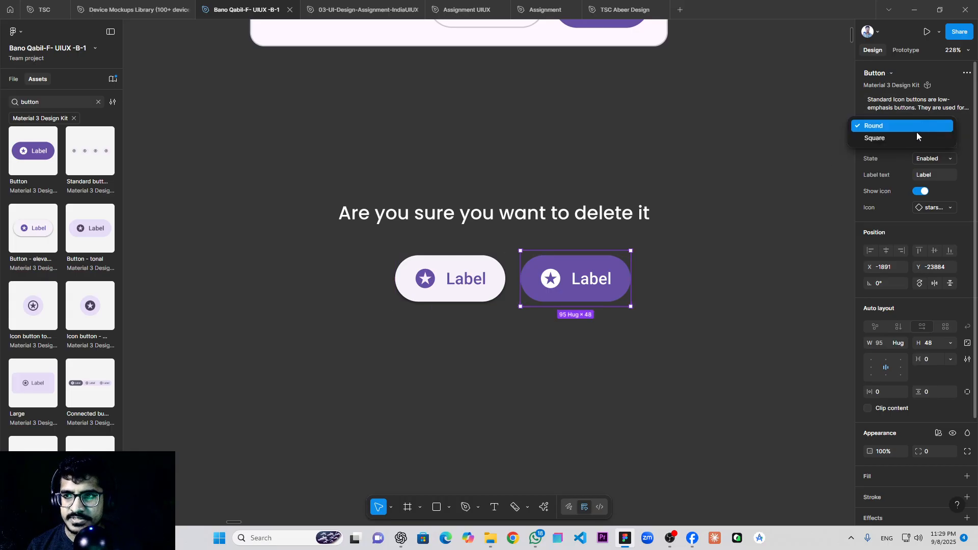
click(901, 139)
click(712, 223)
scroll(545, 242, up, 3)
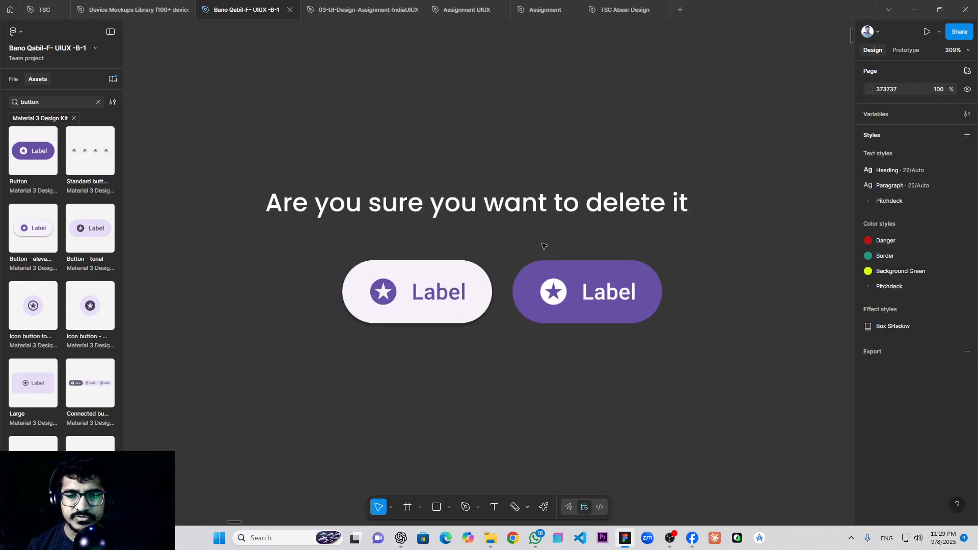
- Change the elevated button's label to "Cancel"
click(582, 278)
scroll(580, 275, up, 2)
scroll(545, 250, down, 5)
click(550, 160)
scroll(540, 183, up, 3)
scroll(540, 184, left, 2)
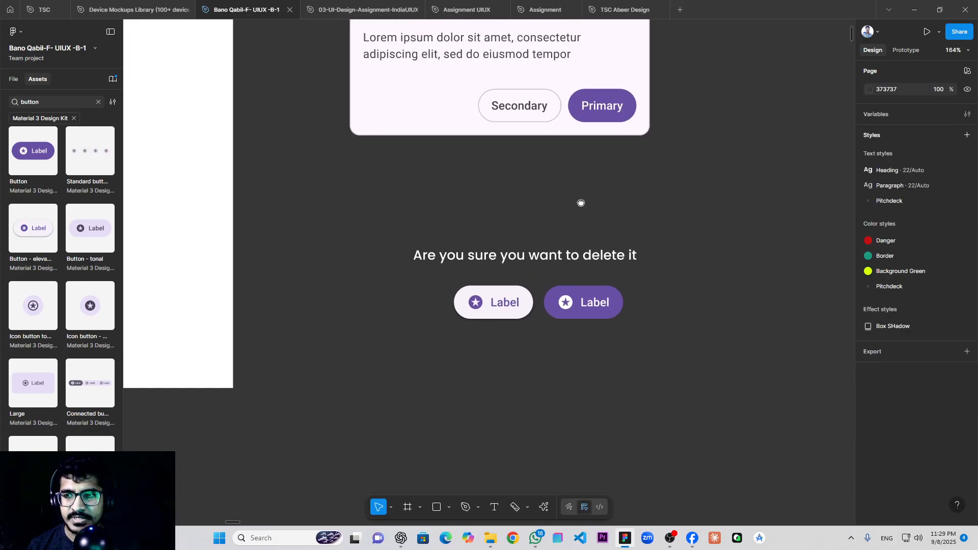
click(535, 331)
double_click(534, 341)
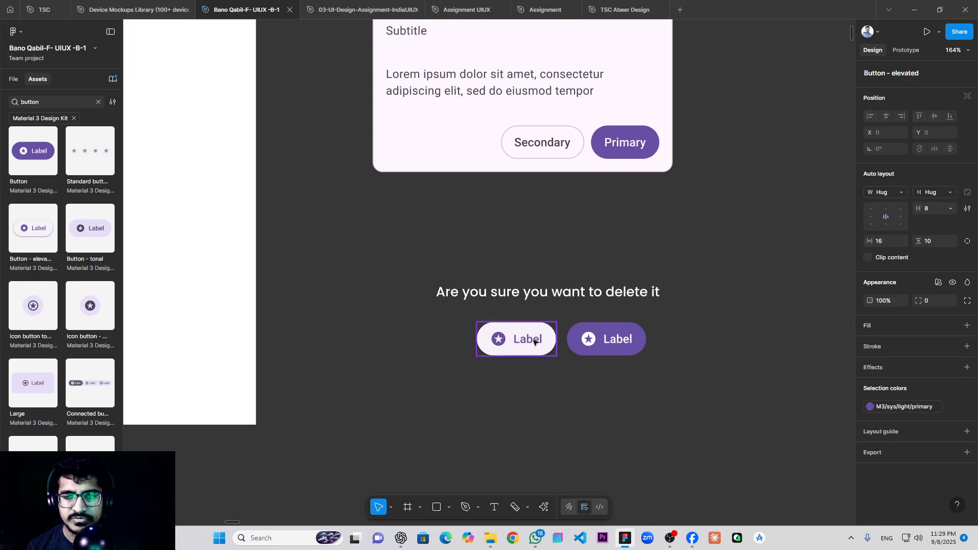
double_click(534, 340)
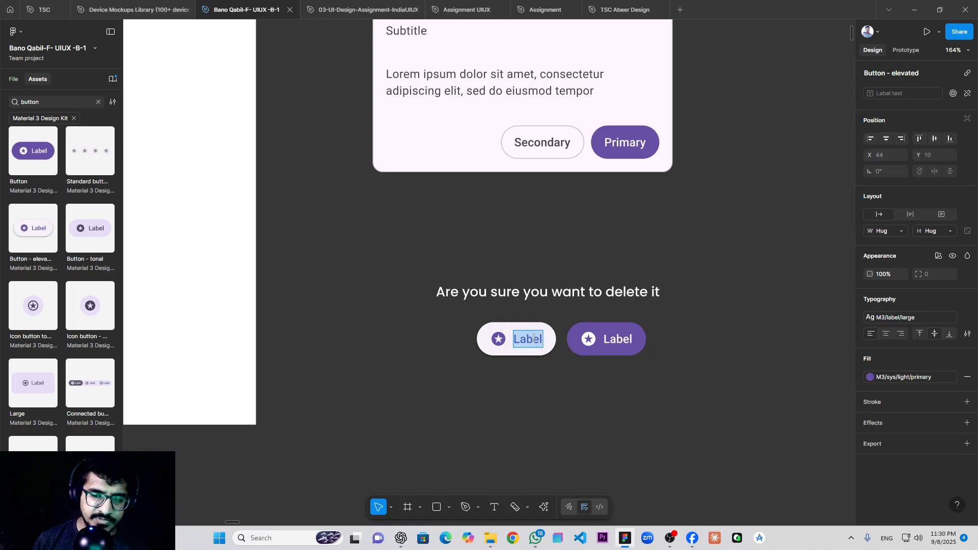
text(Cancel)
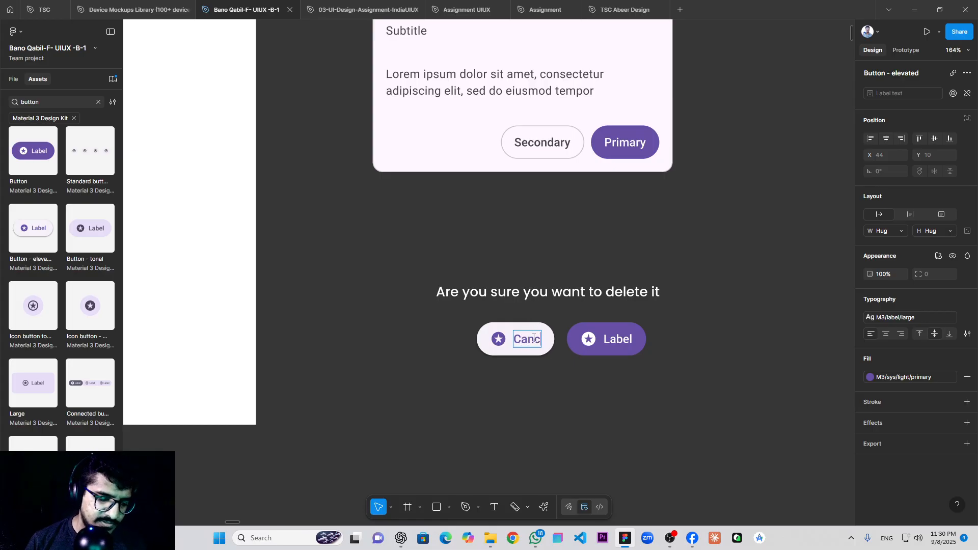
- Change the filled button's label to "Yes, delete"
double_click(627, 334)
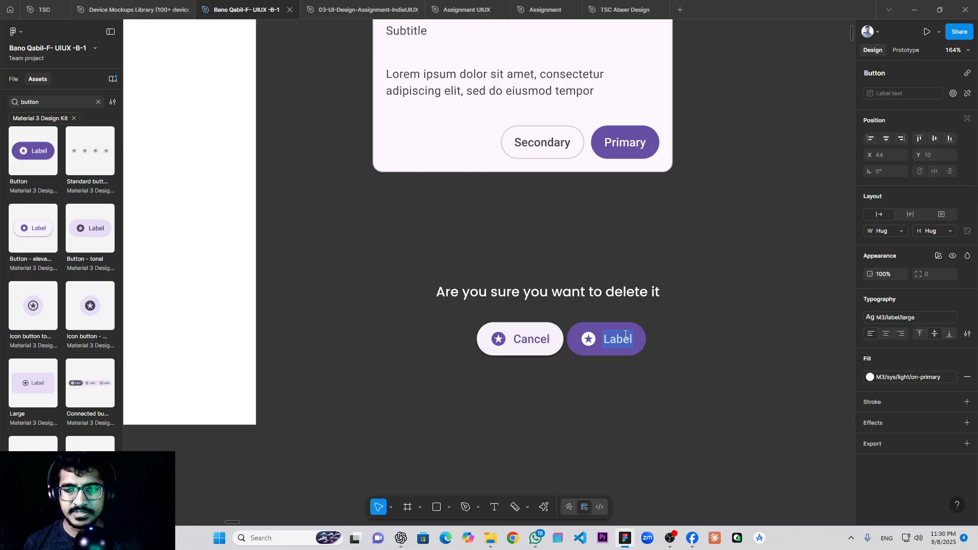
text(Yes)
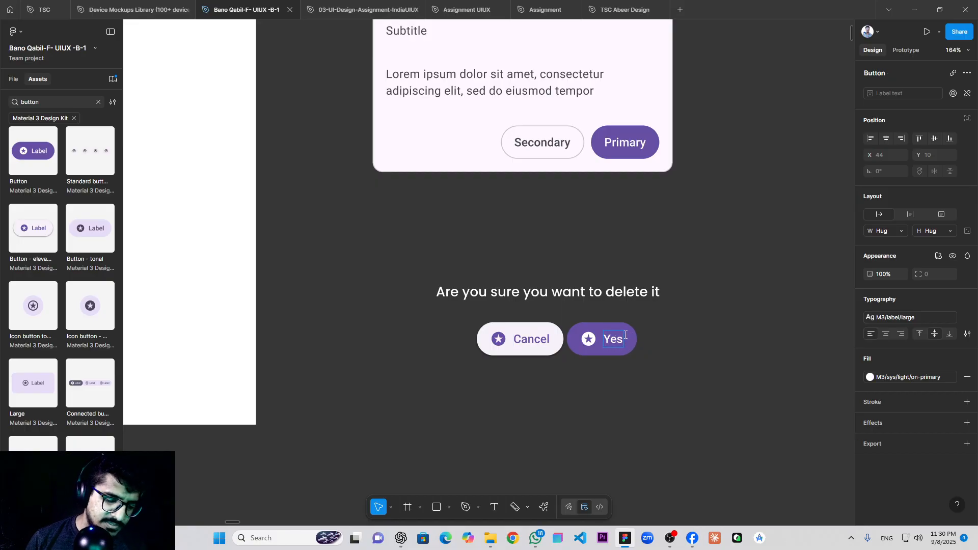
text(, delete)
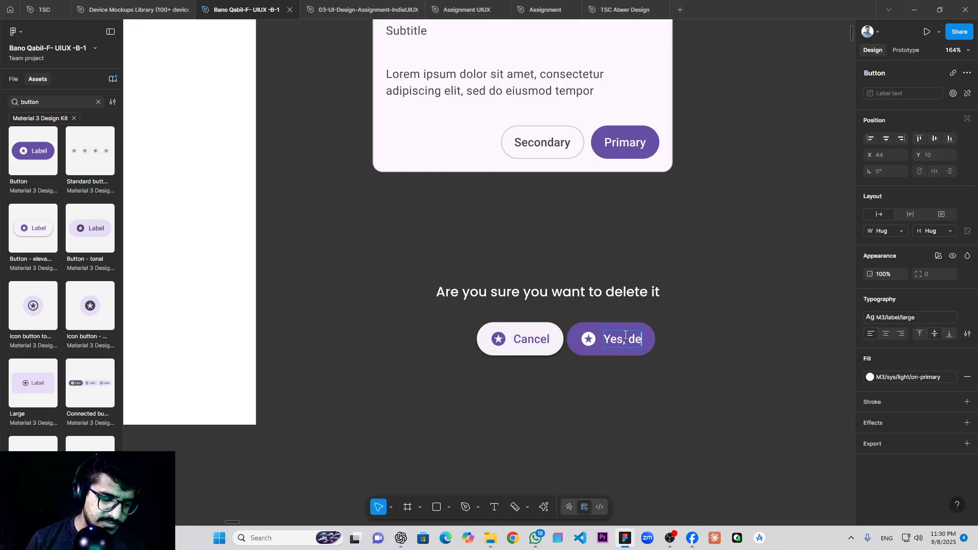
key(Escape)
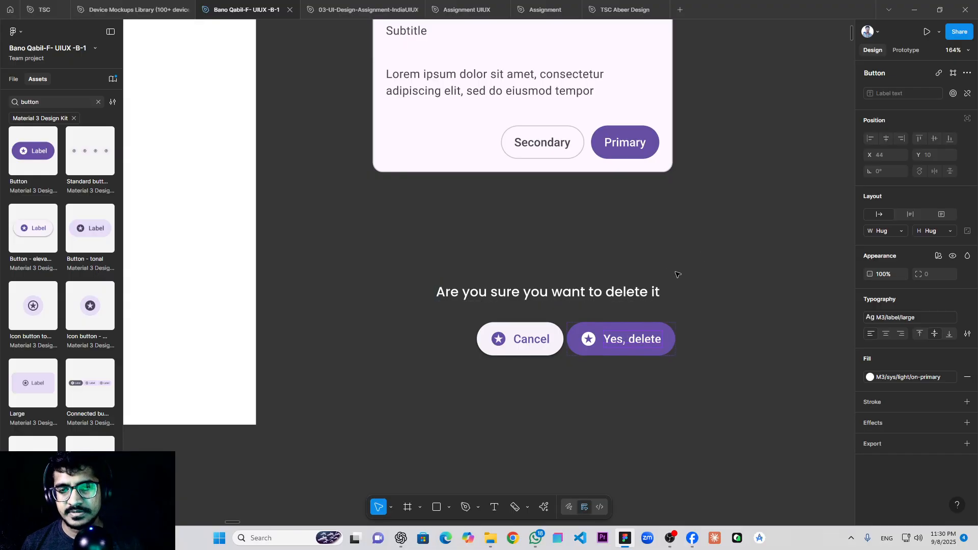
click(690, 264)
- Recolour the "Yes, delete" button from primary to the library colour On Error Container
click(641, 328)
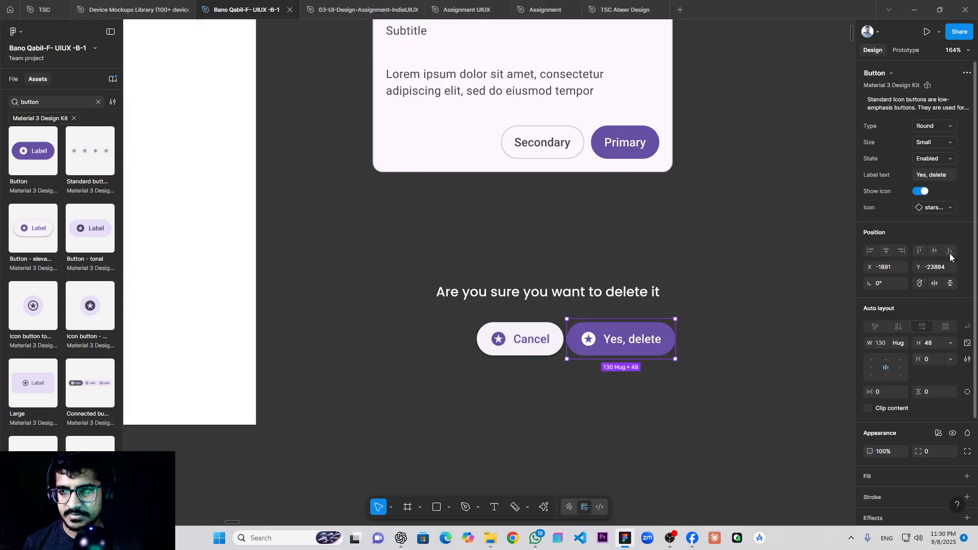
scroll(933, 280, down, 3)
click(872, 444)
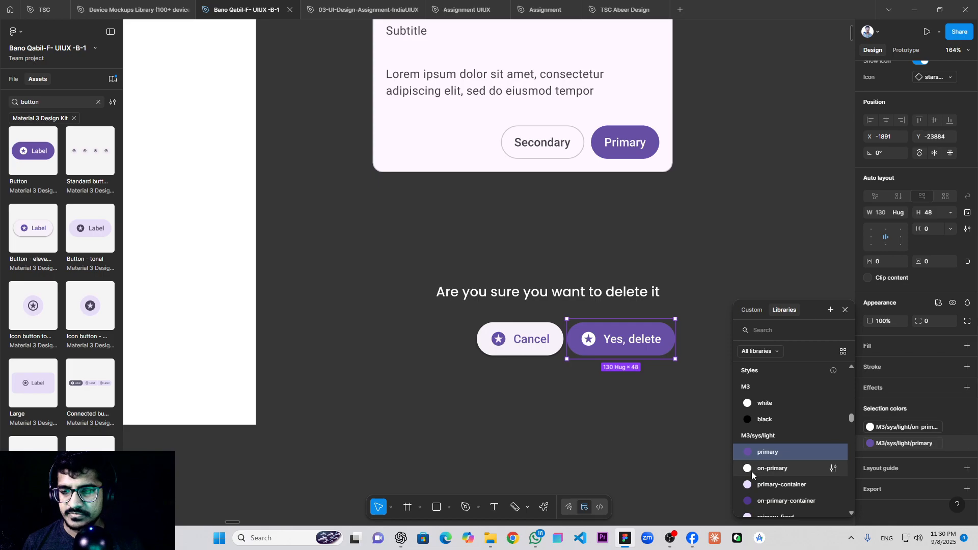
click(953, 445)
click(870, 429)
scroll(784, 438, down, 3)
scroll(775, 423, down, 5)
scroll(774, 418, up, 5)
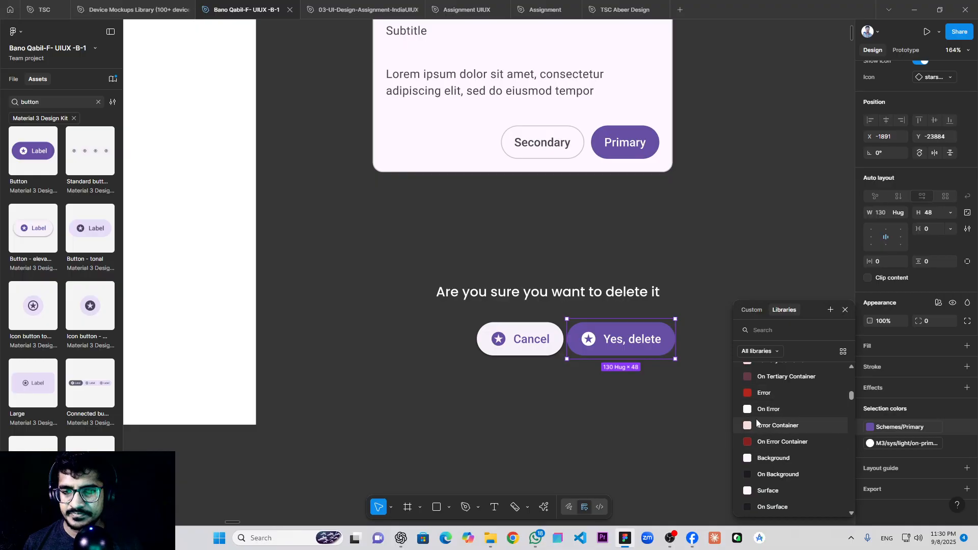
click(783, 441)
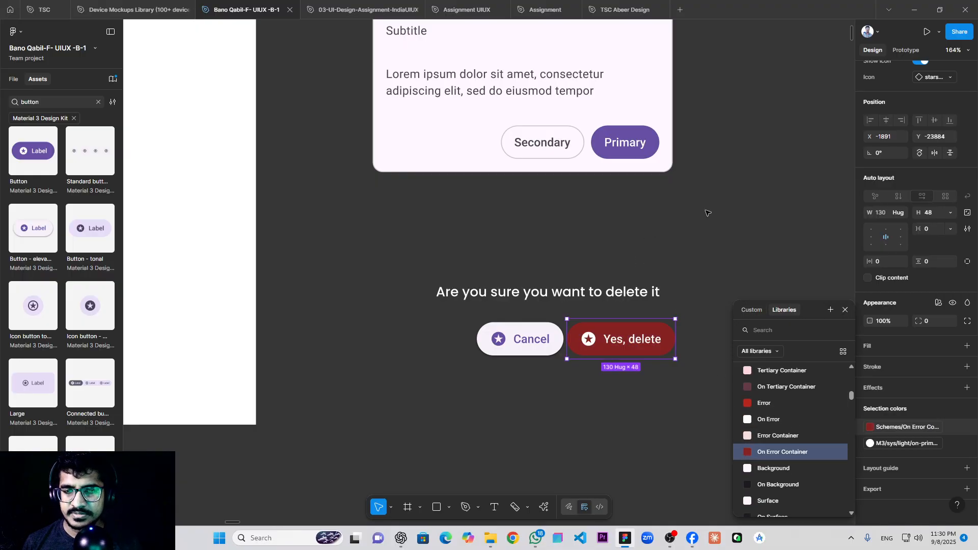
click(692, 229)
- Move the Cancel button away from "Yes, delete", wrap both buttons in a horizontal auto layout and narrow the gap between them
scroll(576, 352, up, 2)
drag(566, 393, 536, 393)
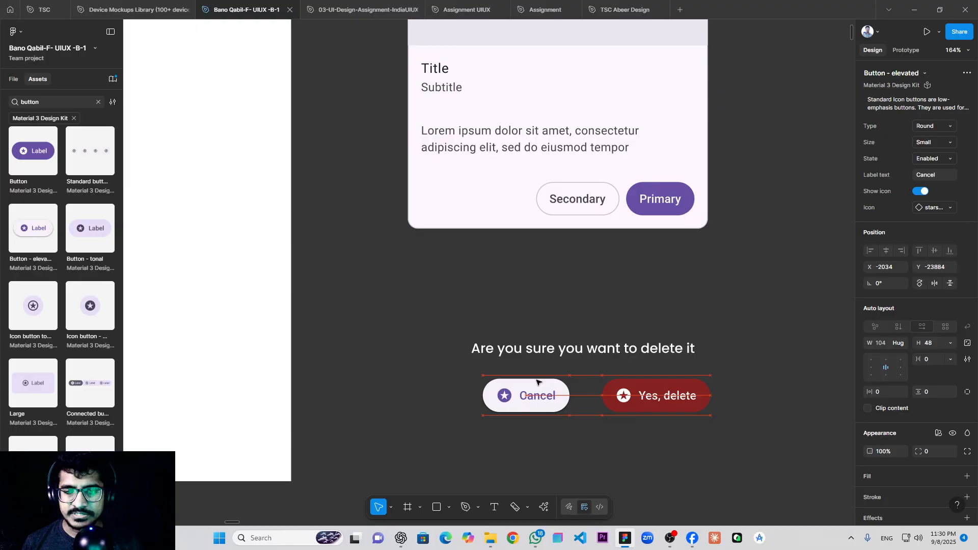
shift+click(634, 404)
key(shift+a)
scroll(586, 396, up, 3)
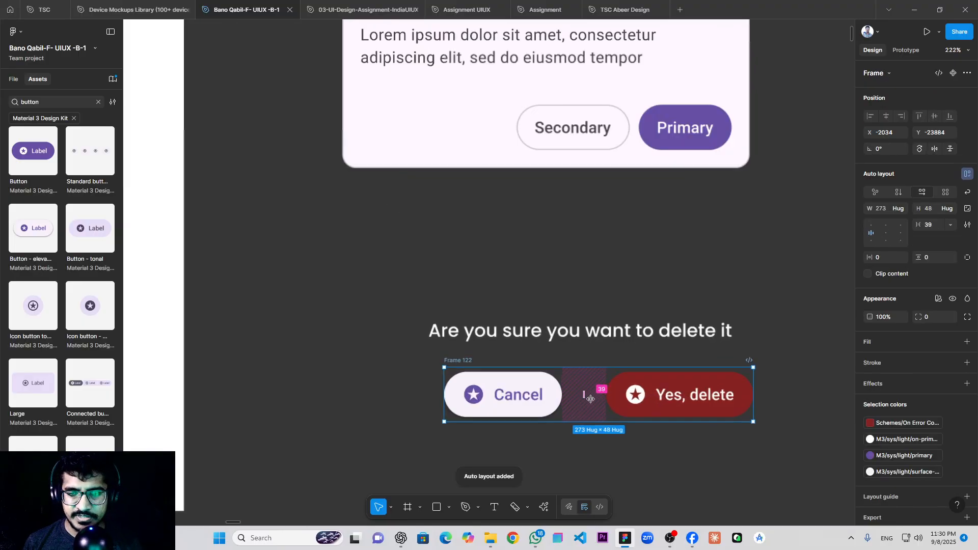
drag(571, 398, 571, 398)
- Wrap the confirmation text and the button row together in a vertical auto layout frame
click(574, 336)
click(578, 382)
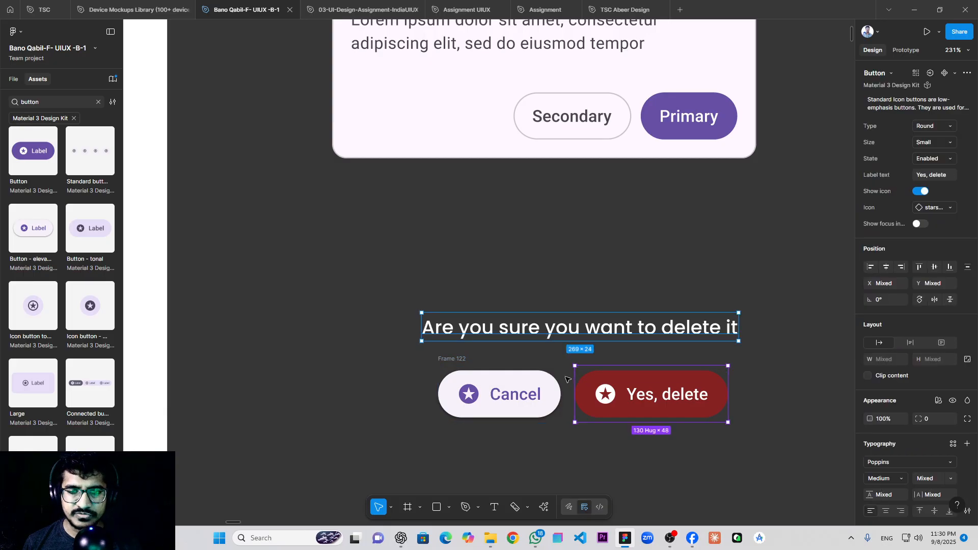
click(465, 358)
shift+click(467, 329)
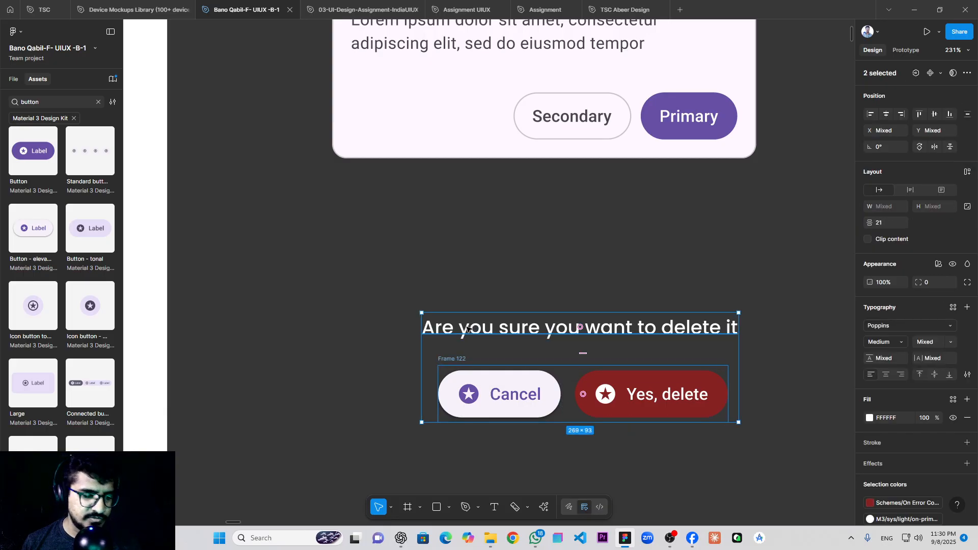
key(shift+a)
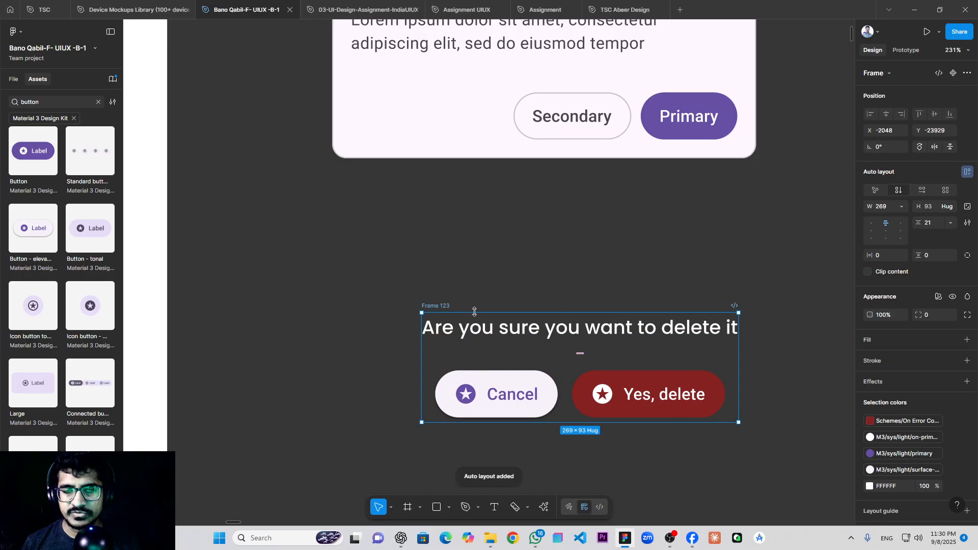
- Set the horizontal and vertical padding of the confirmation frame to 15
click(885, 255)
key(Up)
key(Up)
key(Up)
key(Up)
key(Up)
key(Up)
key(Up)
key(Up)
key(Up)
key(Up)
key(Up)
key(Up)
key(Up)
key(Up)
key(Up)
click(930, 255)
key(Up)
key(Up)
key(Up)
key(Up)
key(Up)
key(Up)
key(Up)
key(Up)
key(Up)
key(Up)
key(Up)
key(Up)
key(Up)
key(Up)
key(Up)
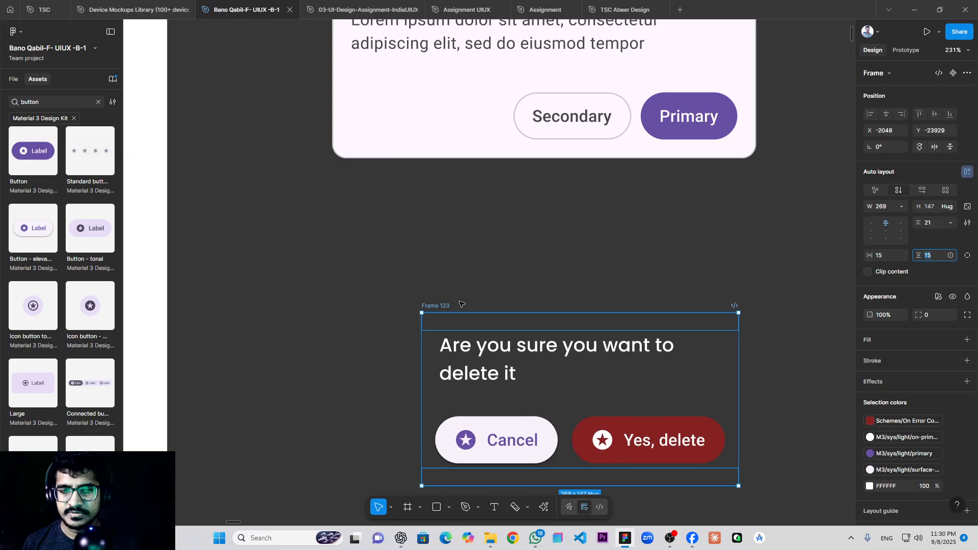
- Give the confirmation frame a white FFFFFF fill and change its message text to a near-black colour
click(443, 305)
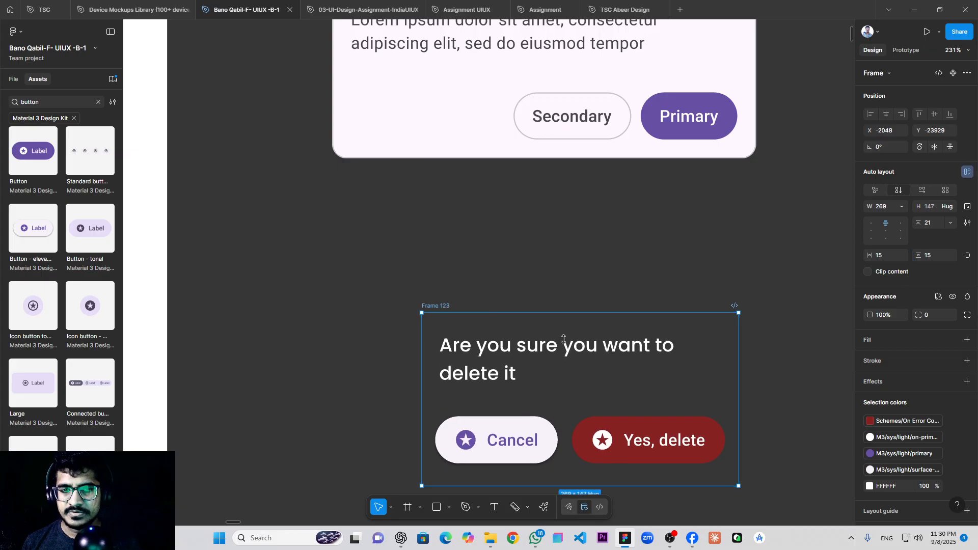
click(872, 339)
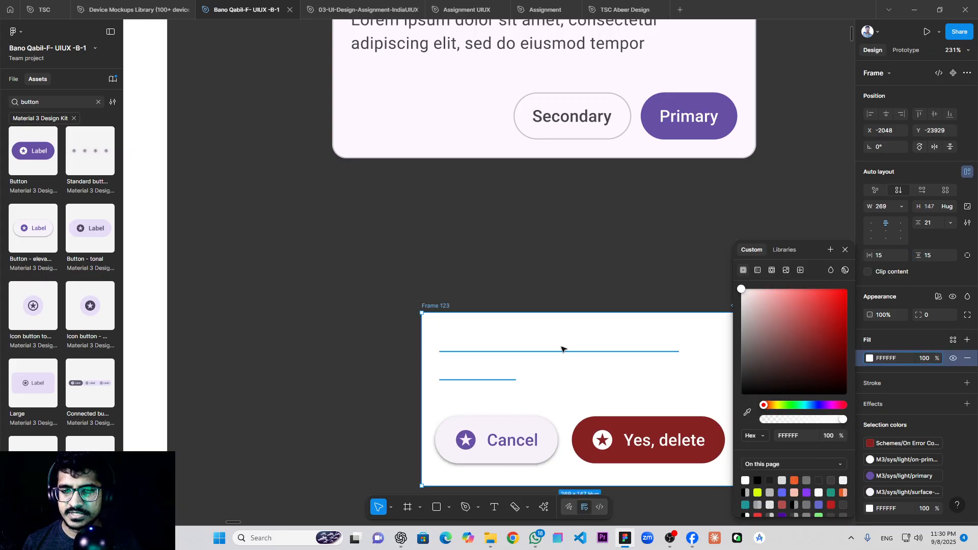
click(562, 350)
click(868, 386)
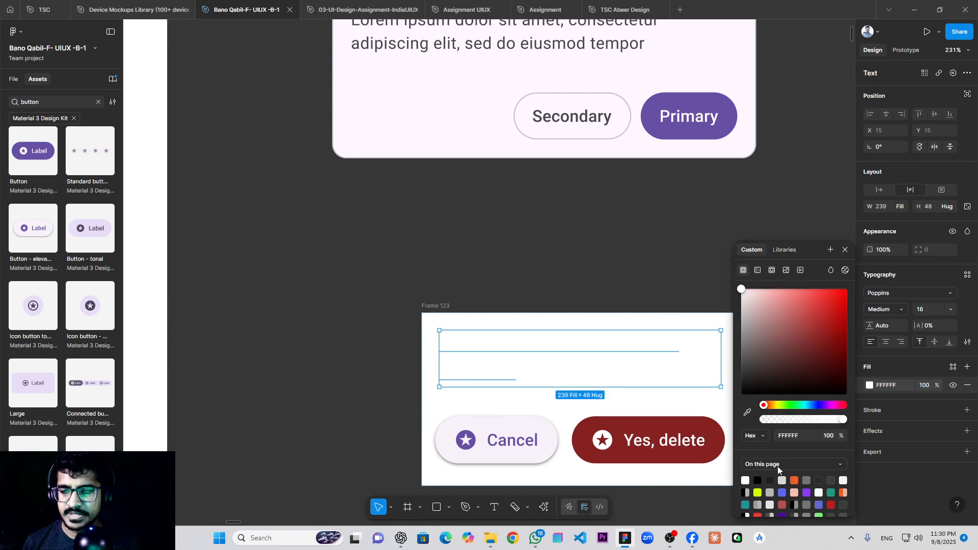
click(771, 479)
click(585, 249)
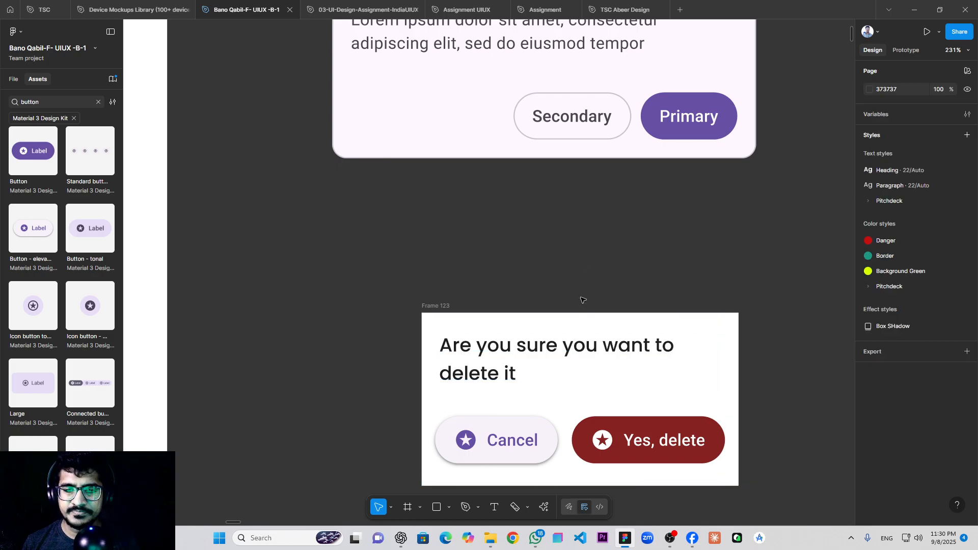
- Round the corners of the delete confirmation frame with a radius of 8
scroll(508, 225, right, 3)
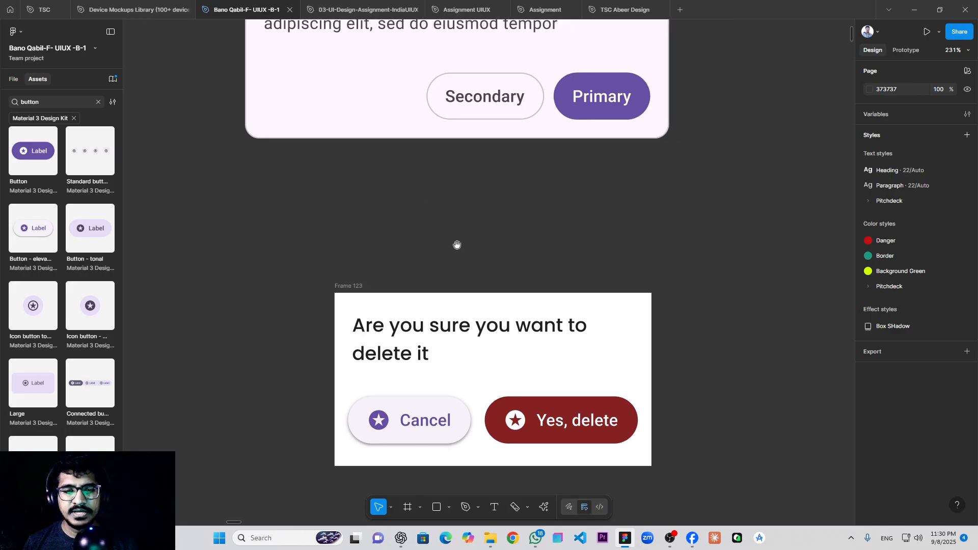
ctrl+click(399, 418)
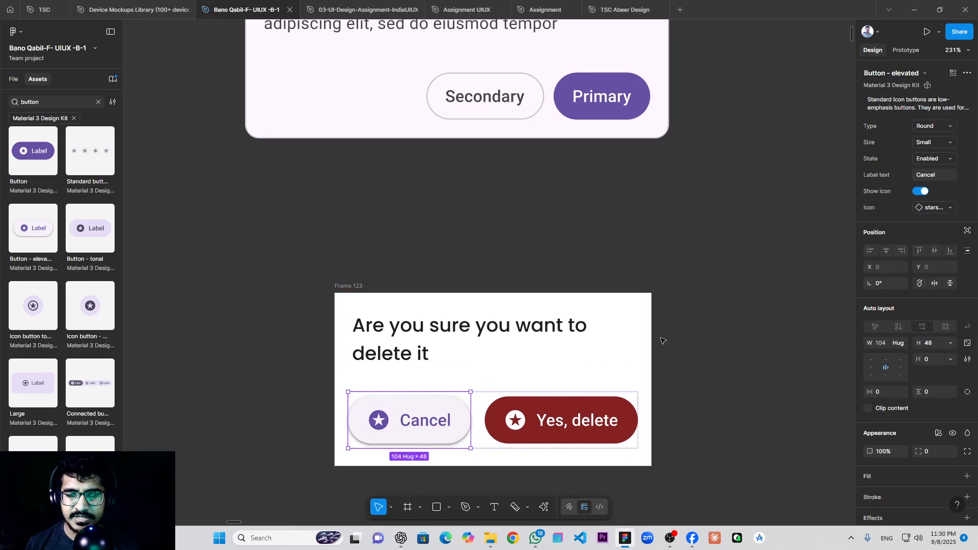
click(678, 344)
click(358, 287)
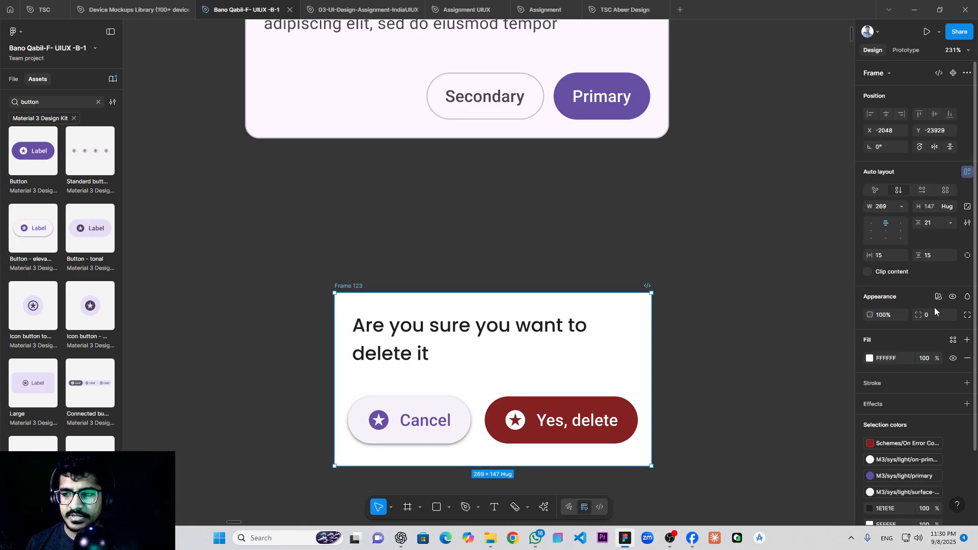
text(6)
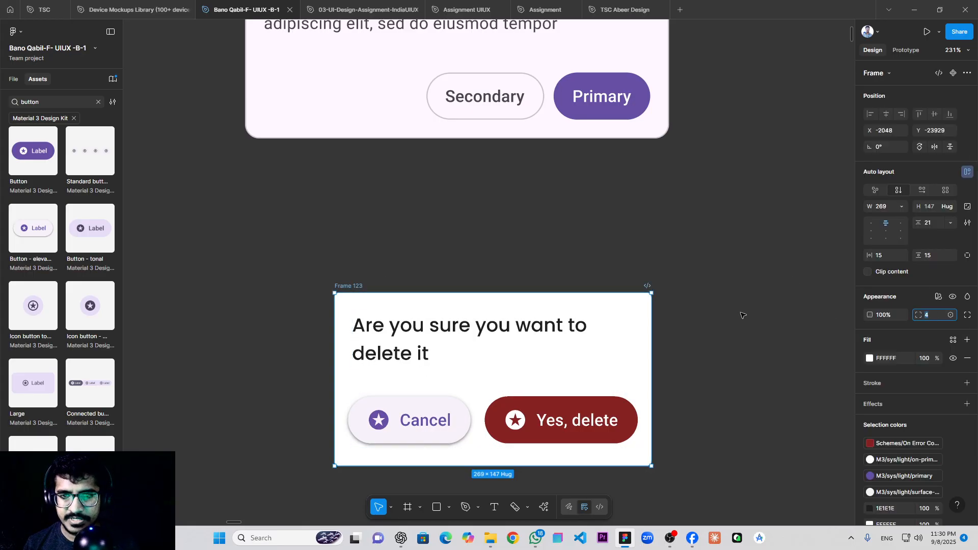
click(691, 245)
scroll(689, 245, down, 2)
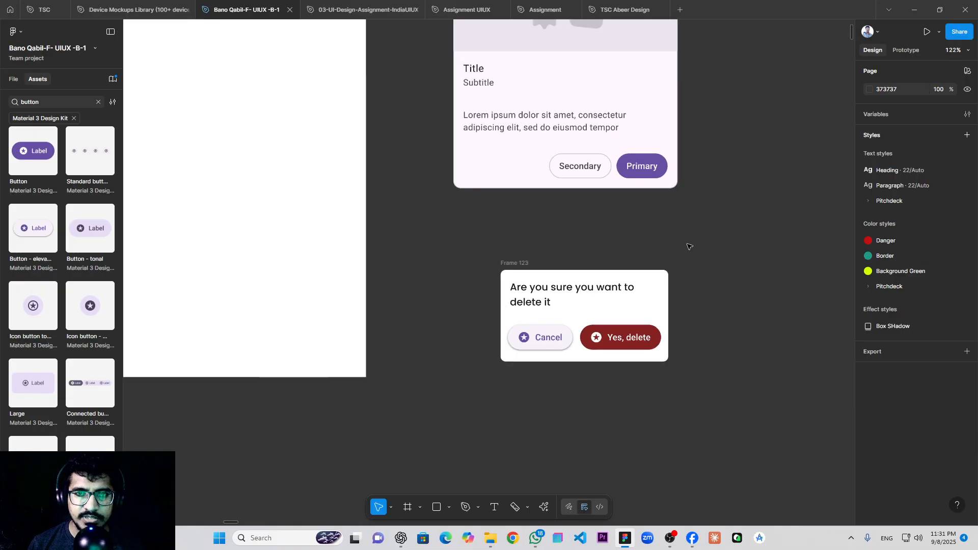
- Move the stacked card into the iPhone 16 frame, centred horizontally, at X 16 and Y 186
drag(708, 222, 757, 306)
scroll(768, 293, down, 2)
drag(695, 151, 526, 189)
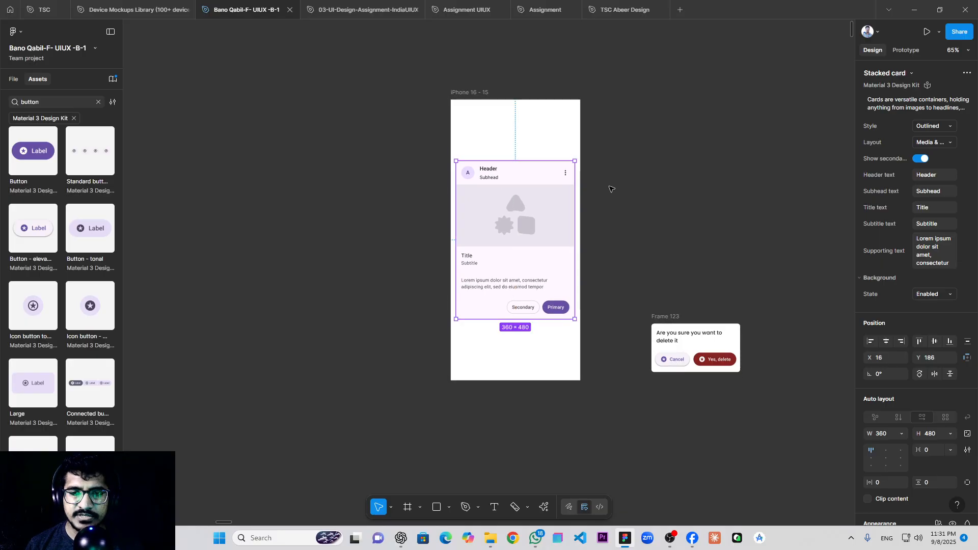
click(592, 187)
- Change the label of the card's Primary button to "Delete"
scroll(640, 312, up, 2)
click(614, 319)
drag(606, 289, 591, 237)
scroll(507, 297, up, 3)
click(475, 313)
double_click(475, 314)
double_click(475, 314)
double_click(475, 314)
double_click(474, 314)
text(Delete)
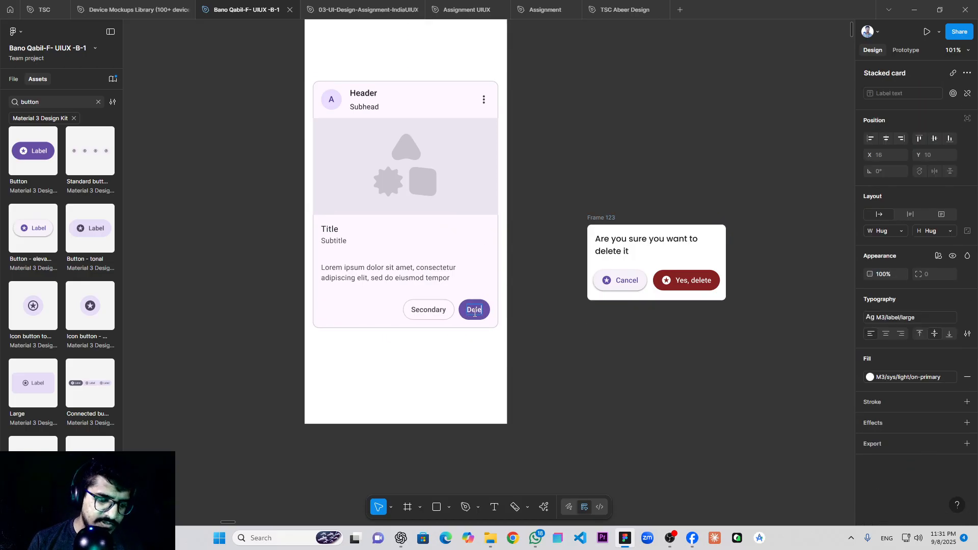
click(556, 319)
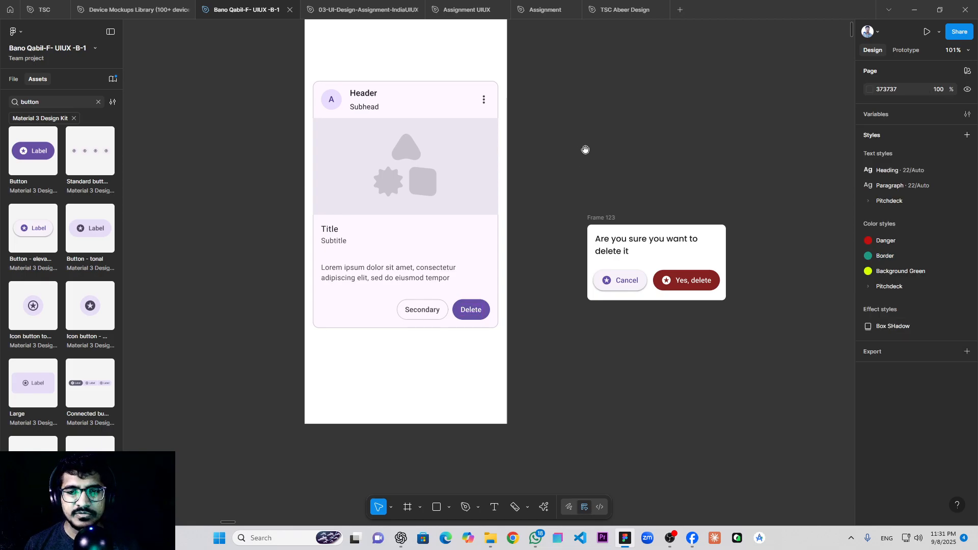
- Move the confirmation frame closer to the iPhone frame, right beside its edge
drag(580, 152, 556, 218)
drag(631, 306, 576, 298)
drag(557, 248, 569, 214)
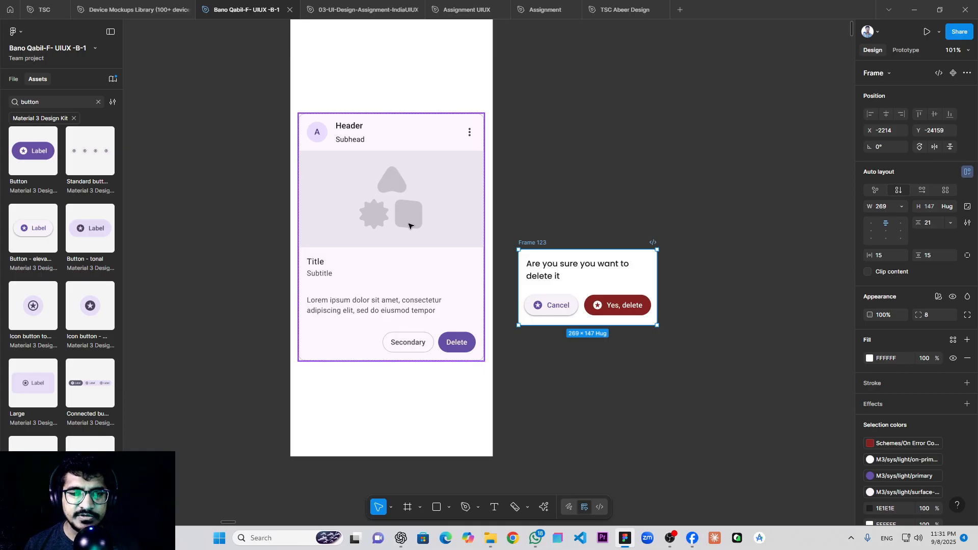
- Create an on-click prototype connection from the card's Delete button to the confirmation frame
scroll(405, 226, up, 2)
click(318, 113)
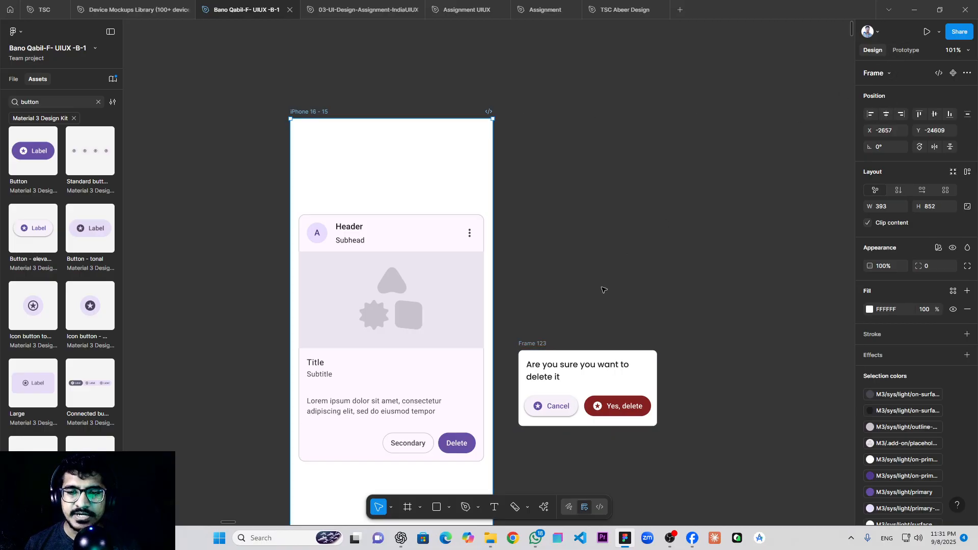
scroll(607, 283, down, 2)
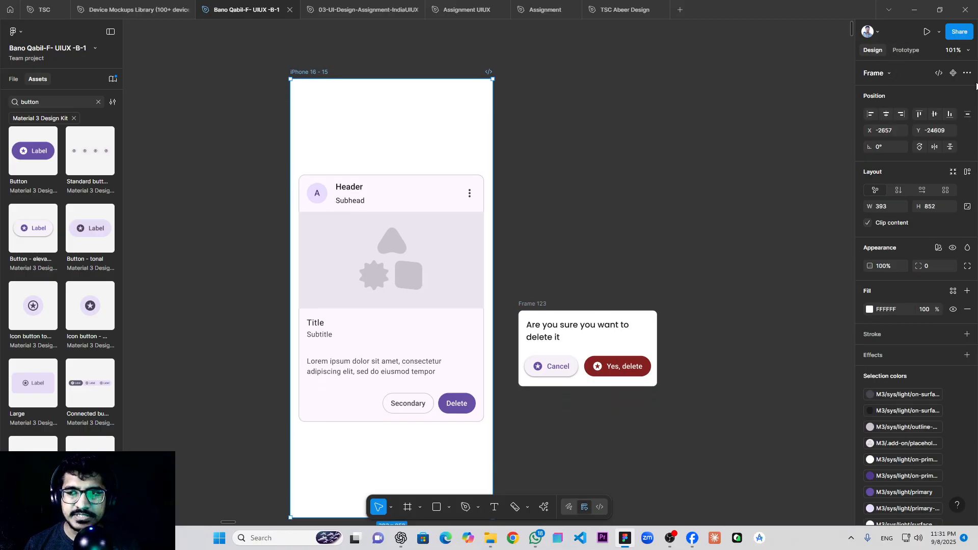
click(906, 51)
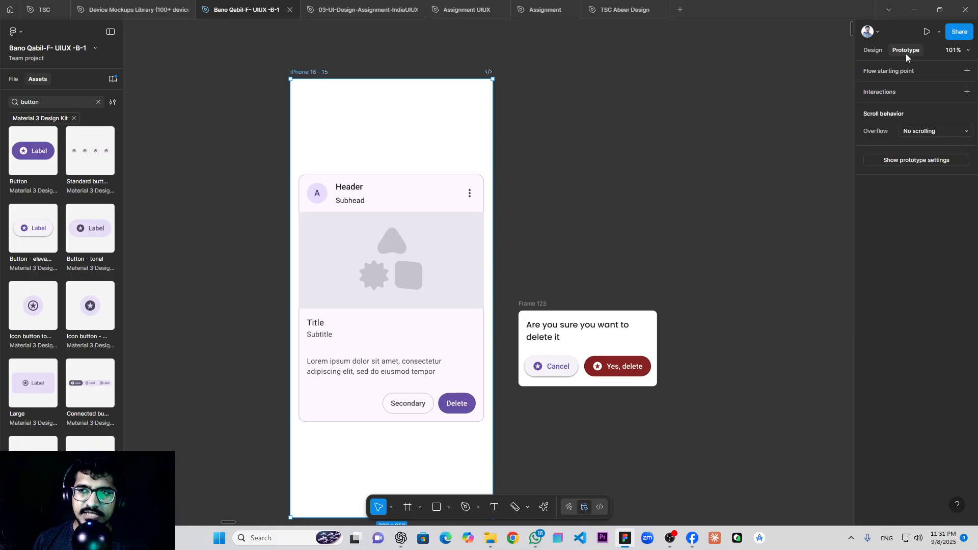
click(461, 406)
click(461, 407)
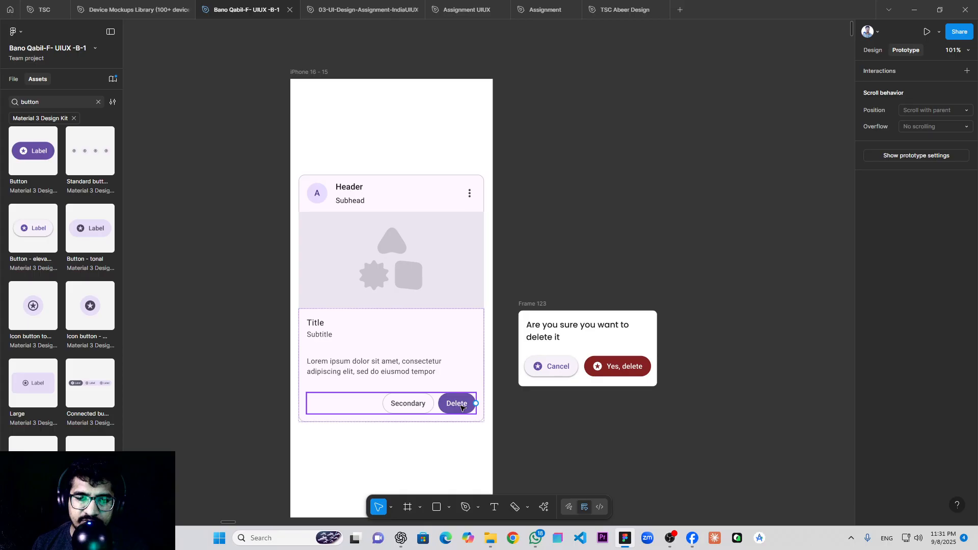
click(461, 407)
drag(476, 403, 741, 287)
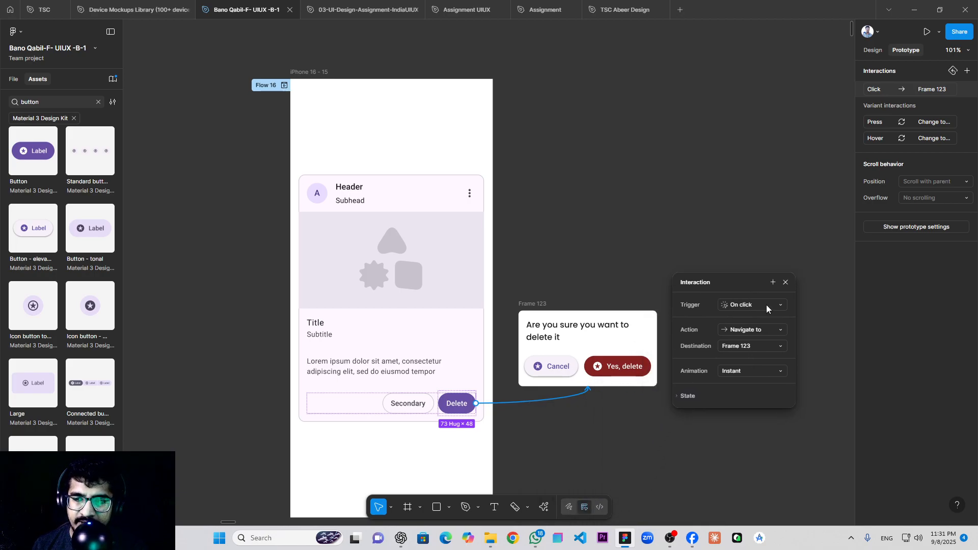
- Make the Delete interaction open the confirmation frame as a centered overlay with "Close when clicking outside" enabled
click(774, 332)
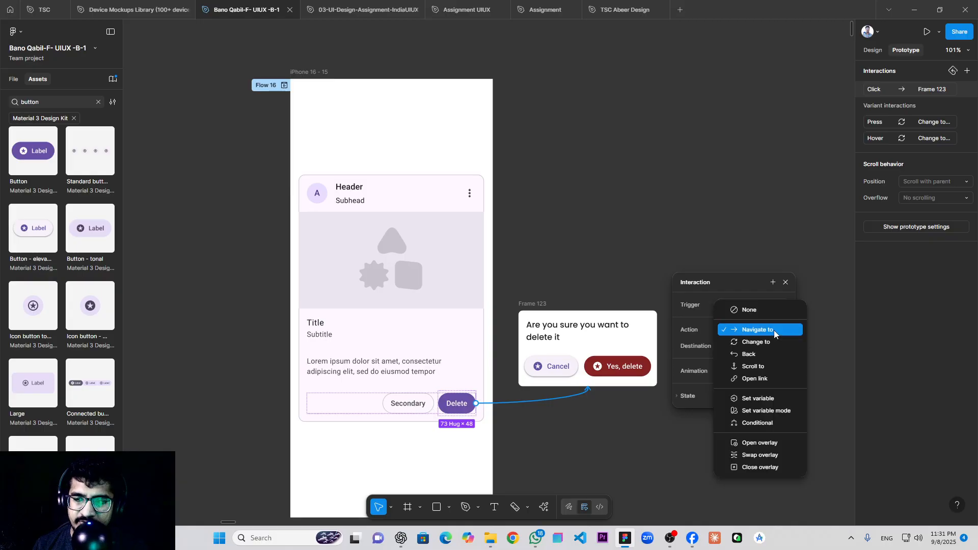
click(761, 443)
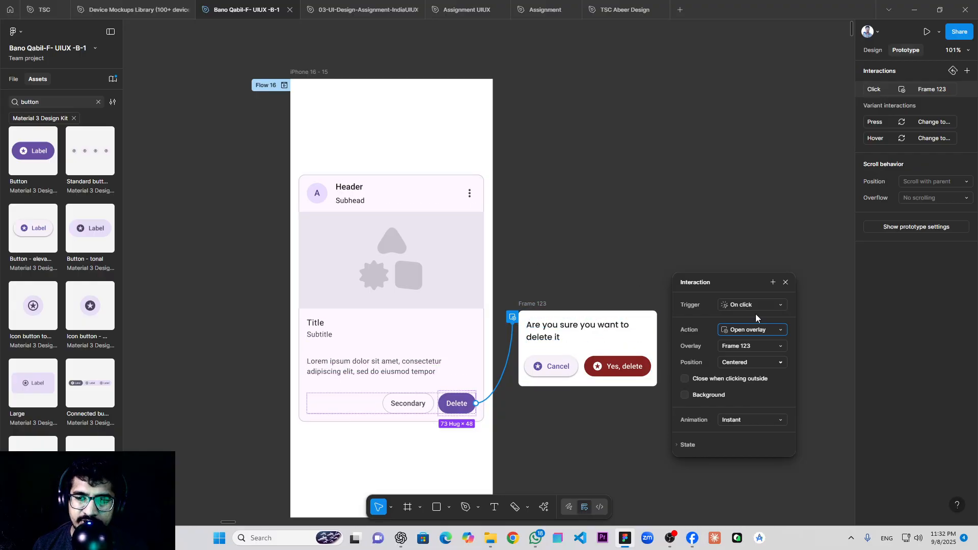
click(775, 362)
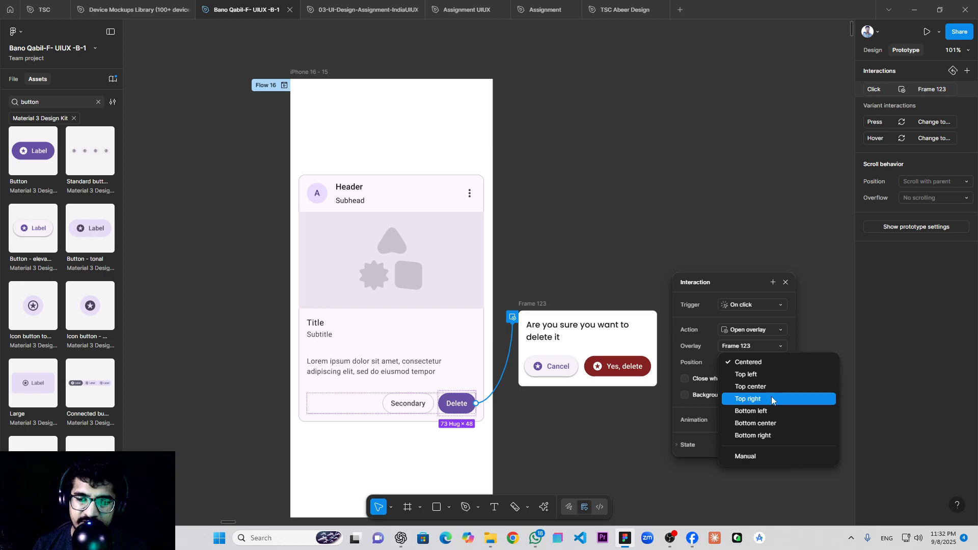
click(763, 364)
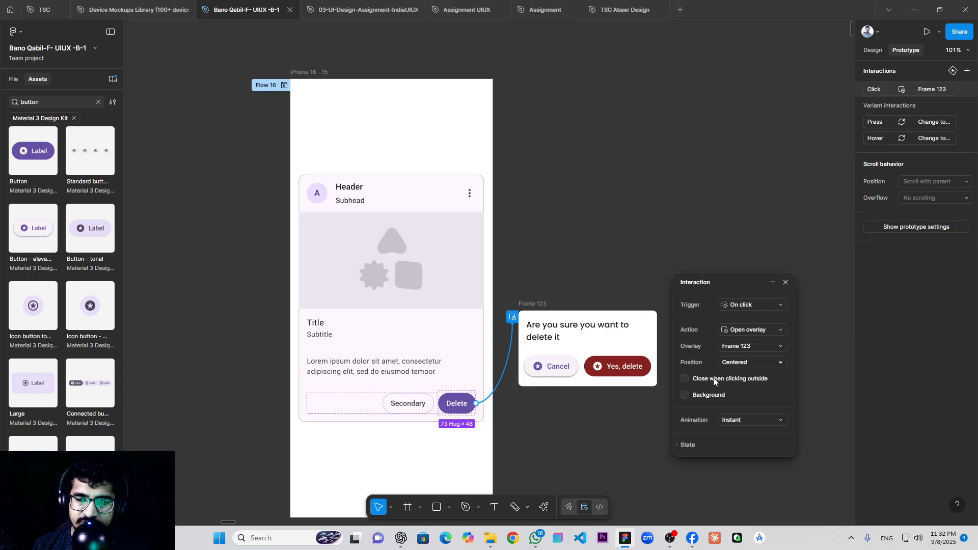
click(684, 379)
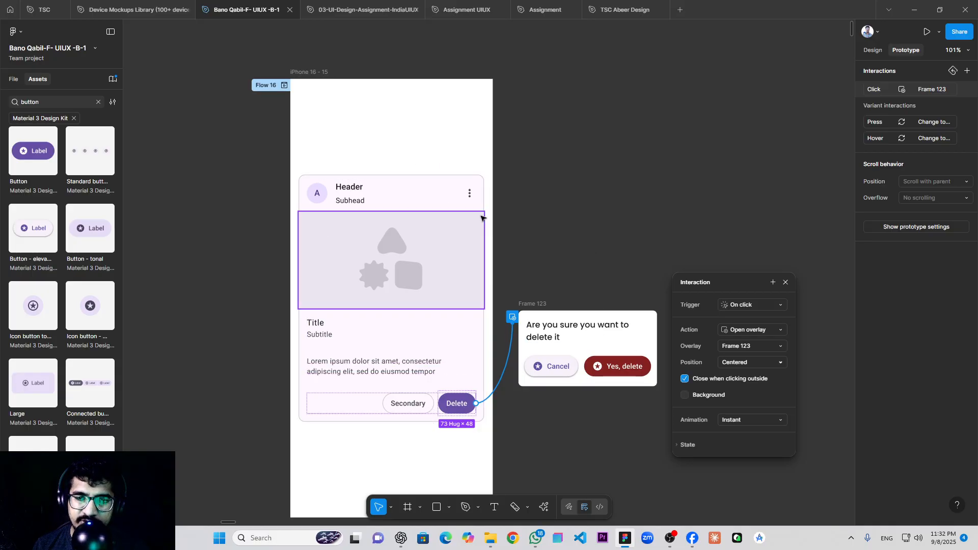
- Close the loading preview and set the prototype device to iPhone 13 Pro
click(320, 76)
key(shift+space)
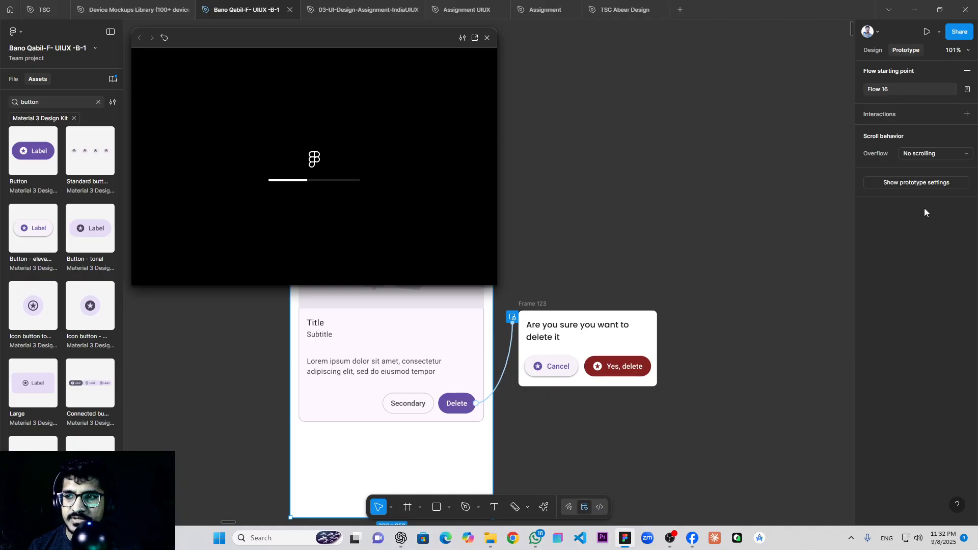
click(487, 37)
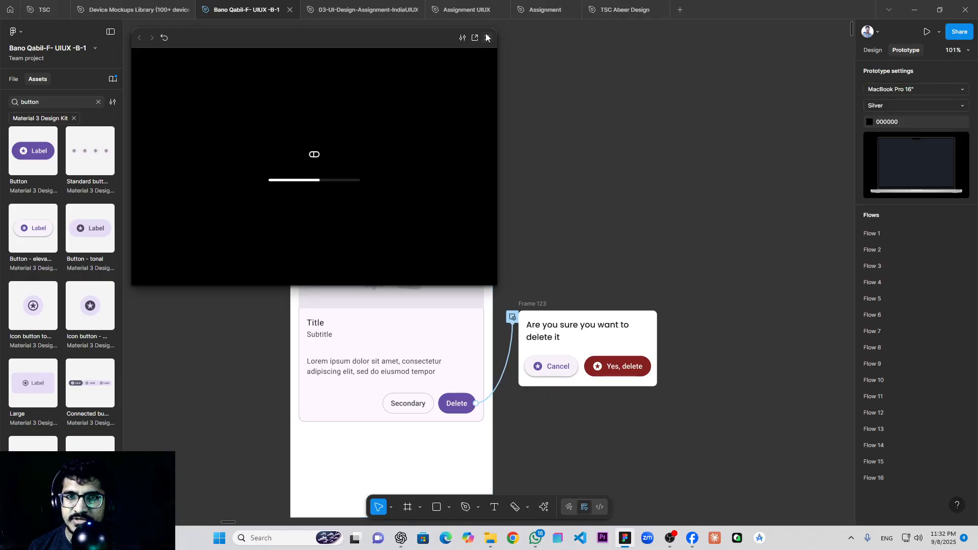
click(938, 88)
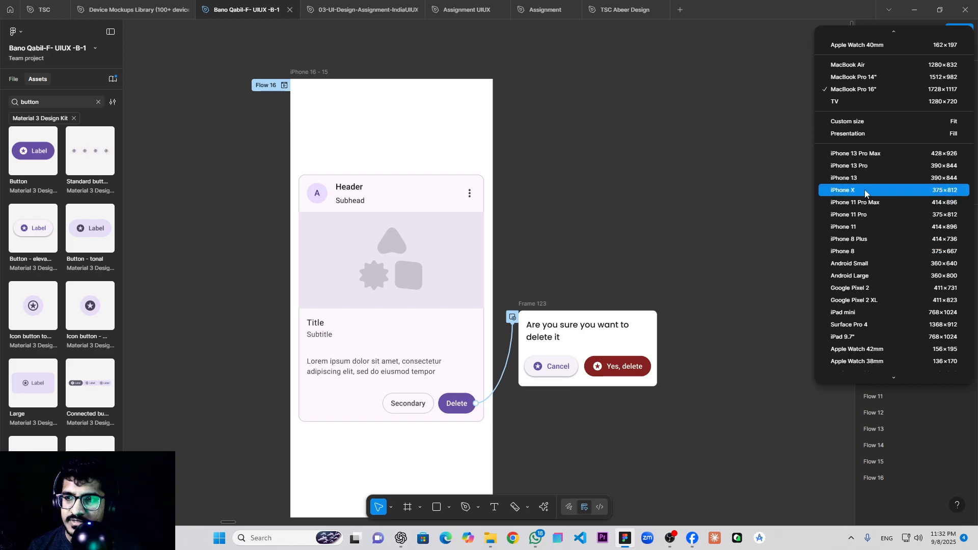
click(866, 166)
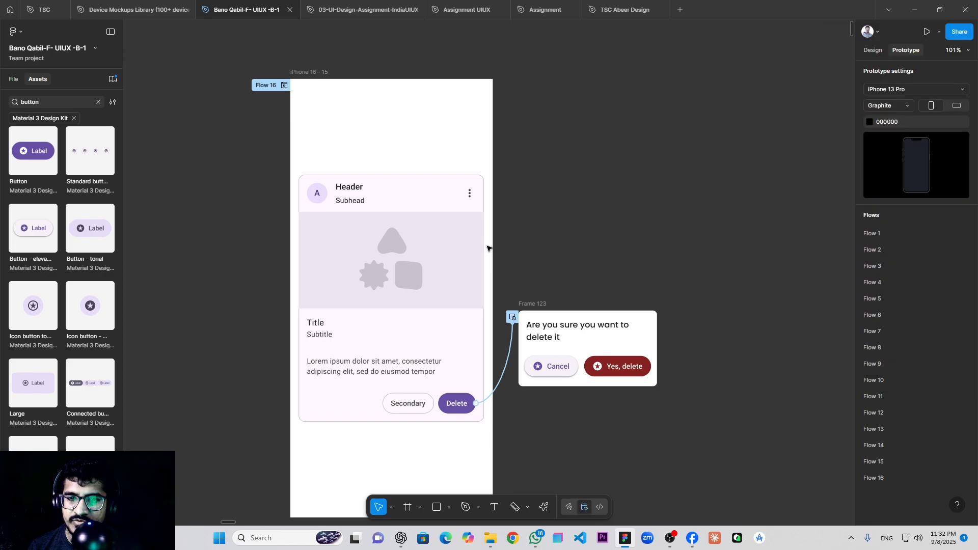
- Start an inline preview of the iPhone frame's flow and place the preview over the design frame
click(291, 73)
click(956, 70)
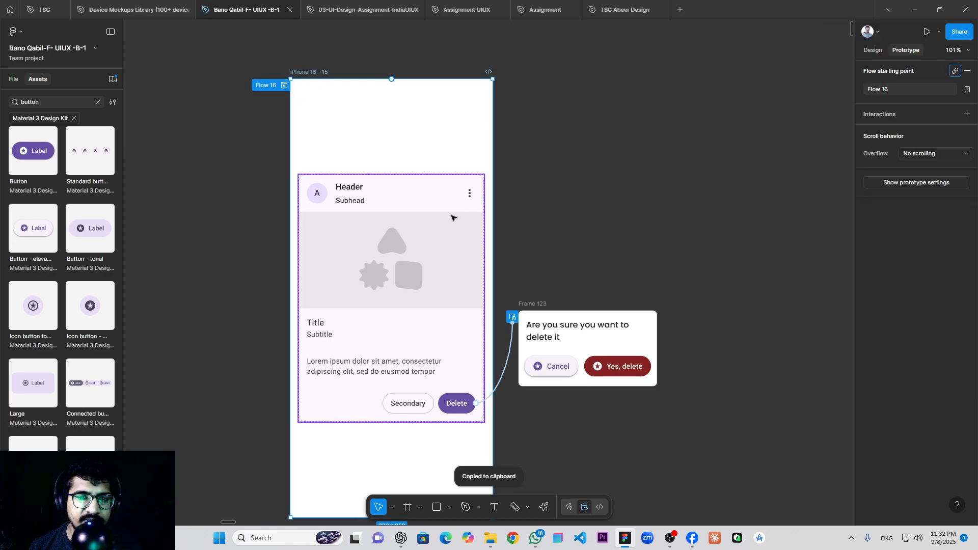
click(560, 199)
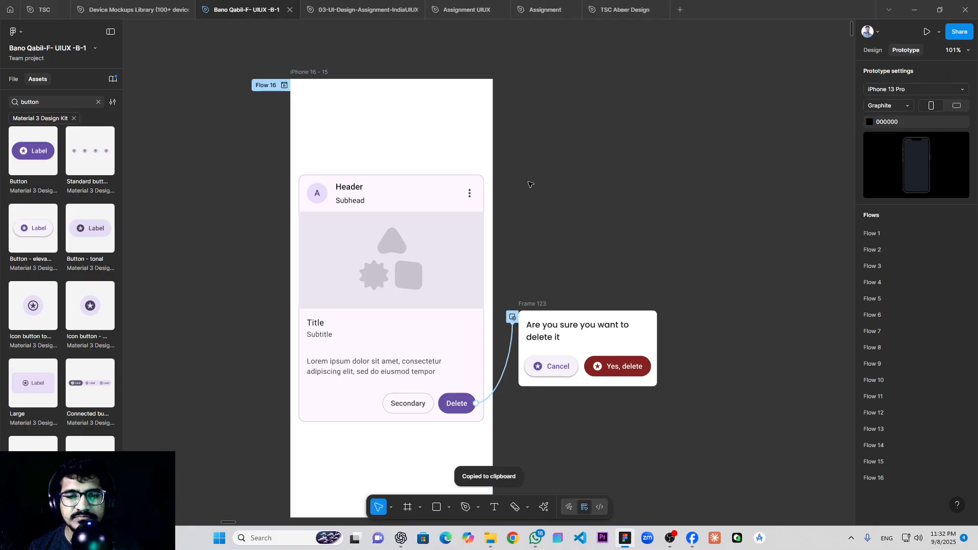
click(304, 72)
key(shift+space)
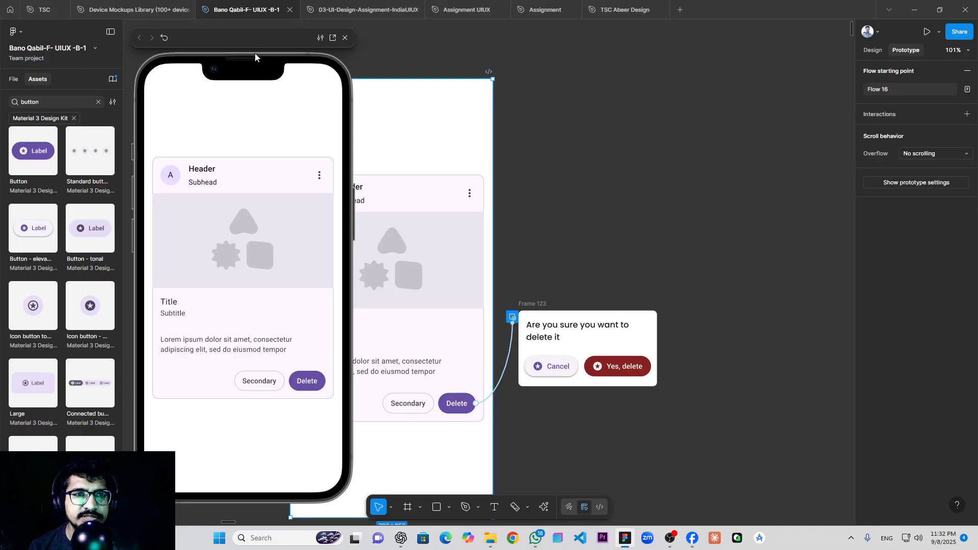
drag(257, 44, 400, 51)
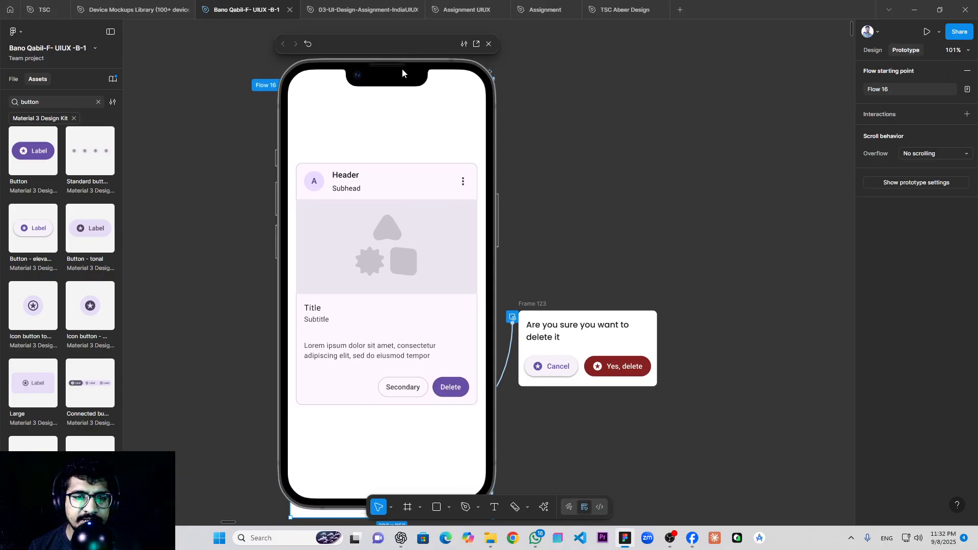
- Test the prototype by opening the confirmation overlay with Delete and dismissing it from outside the dialog, twice
click(448, 387)
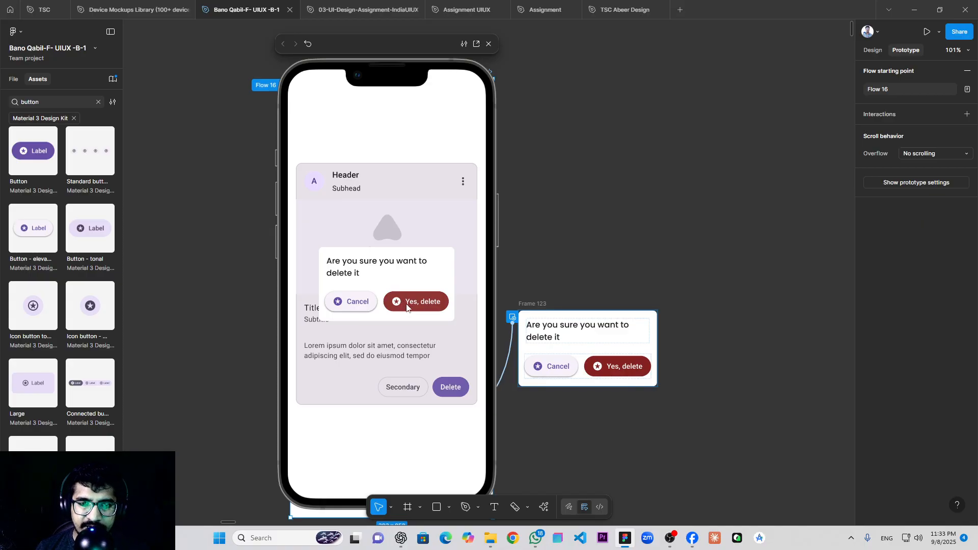
click(412, 180)
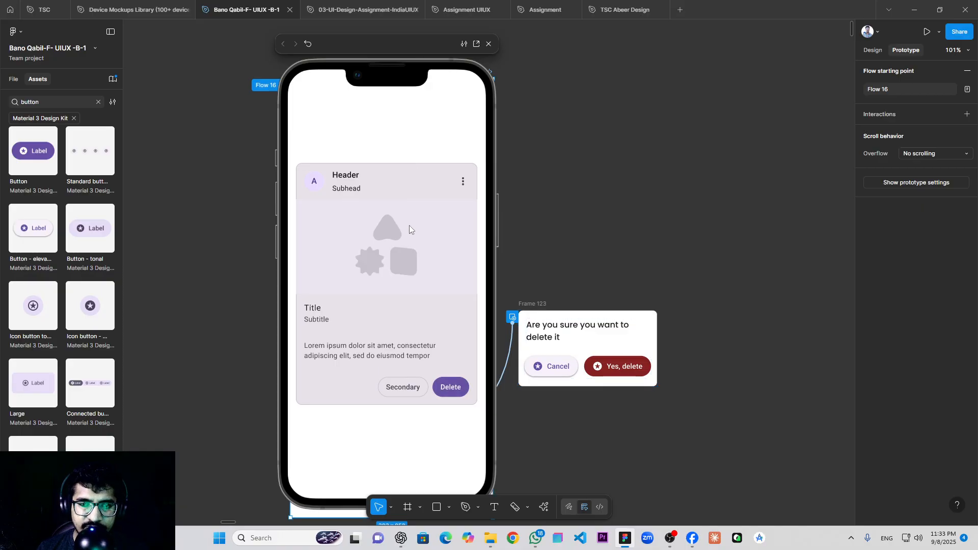
click(446, 389)
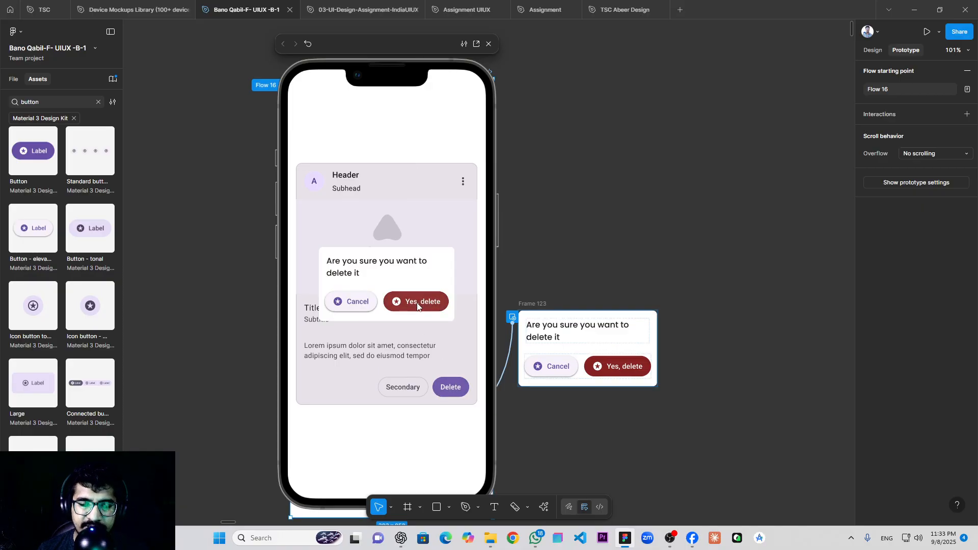
click(426, 205)
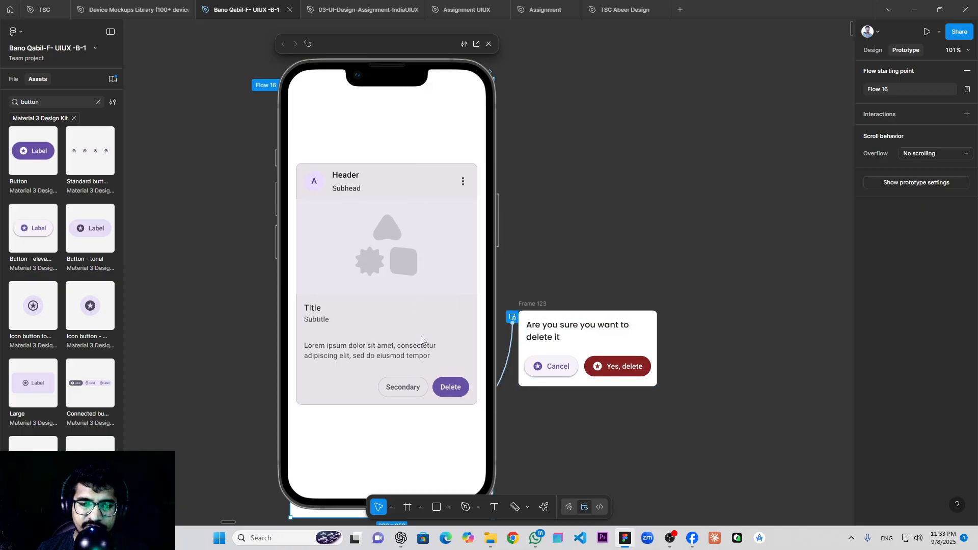
- Test the Delete overlay in the preview with "Close when clicking outside" turned off, and re-enable the option
click(510, 346)
drag(416, 48, 251, 39)
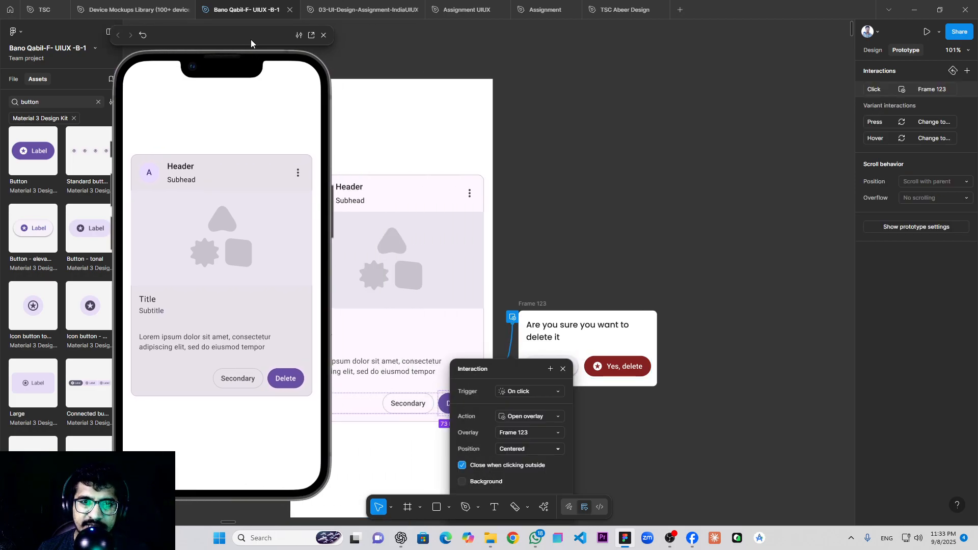
click(463, 466)
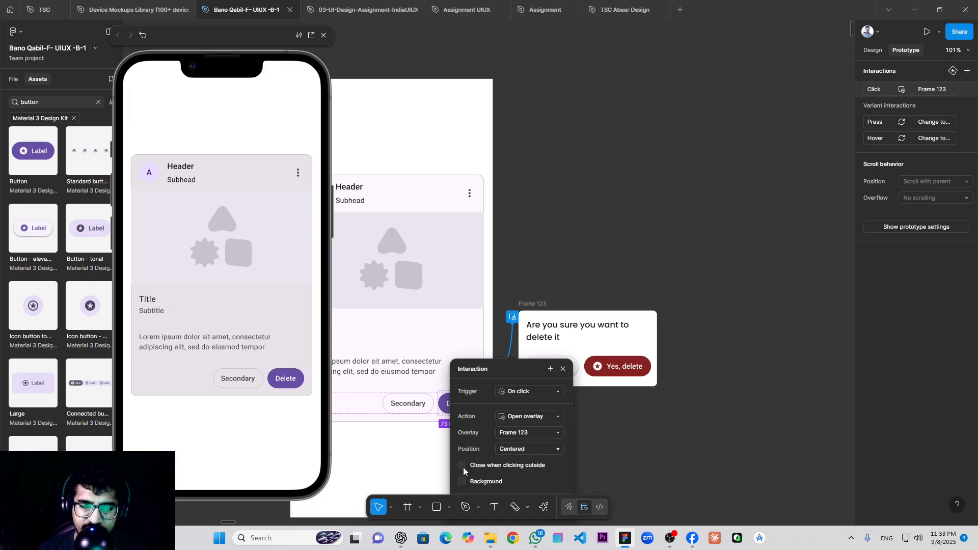
click(286, 381)
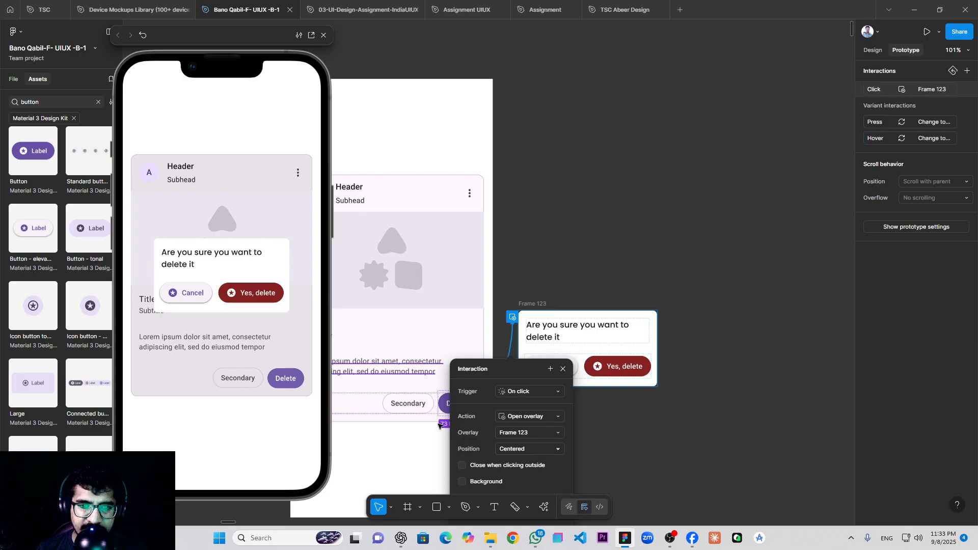
click(462, 466)
drag(499, 371, 450, 271)
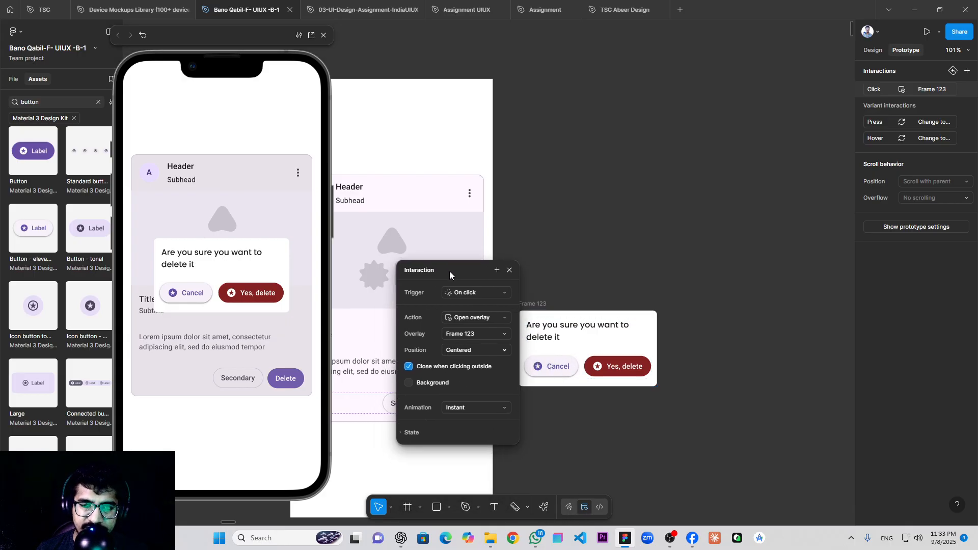
- Enable a black 000000 background at 54% for the Delete overlay and test it by dismissing and reopening the dialog in the preview
click(409, 384)
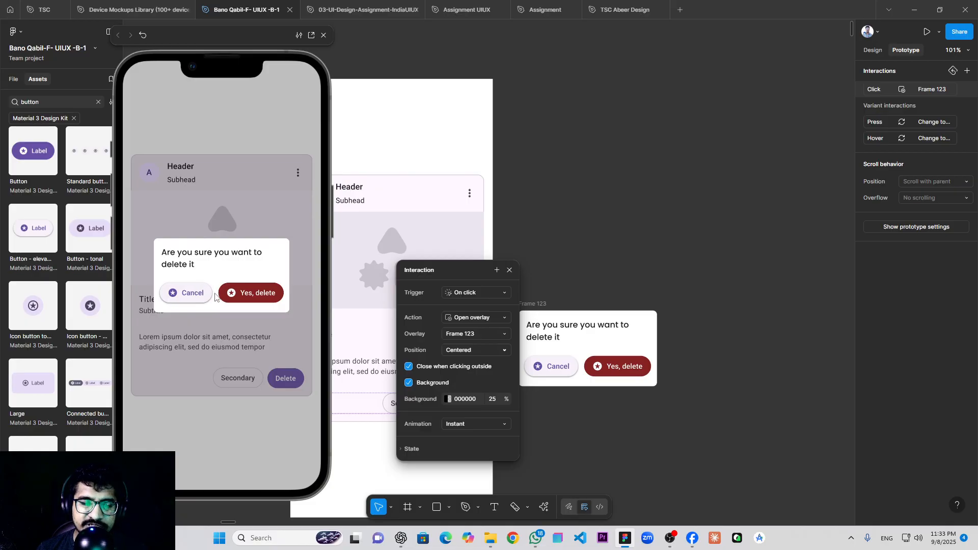
click(447, 399)
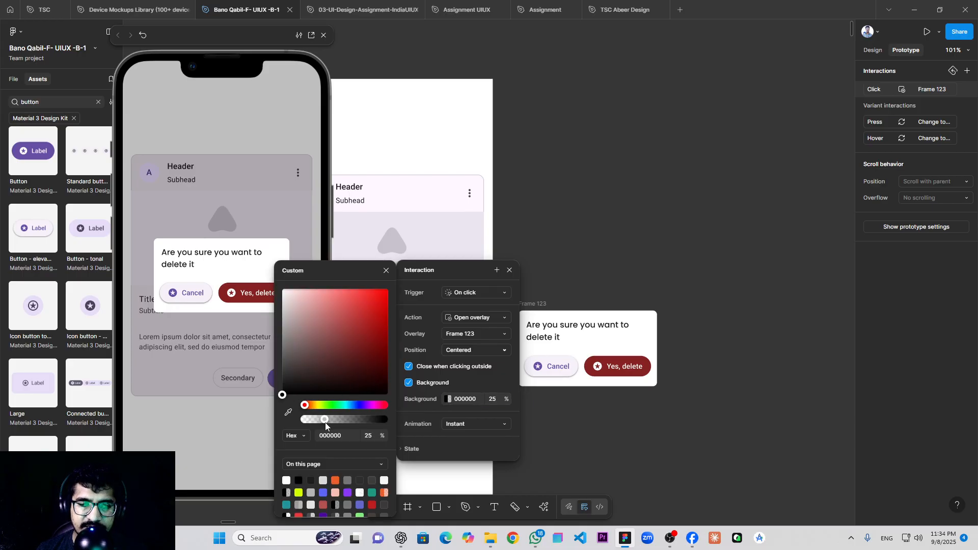
drag(328, 422, 348, 423)
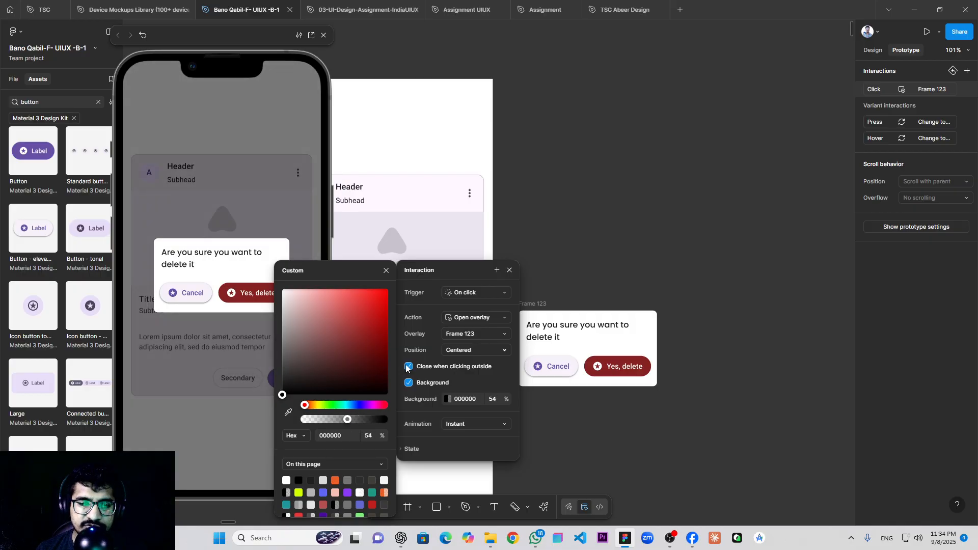
click(251, 222)
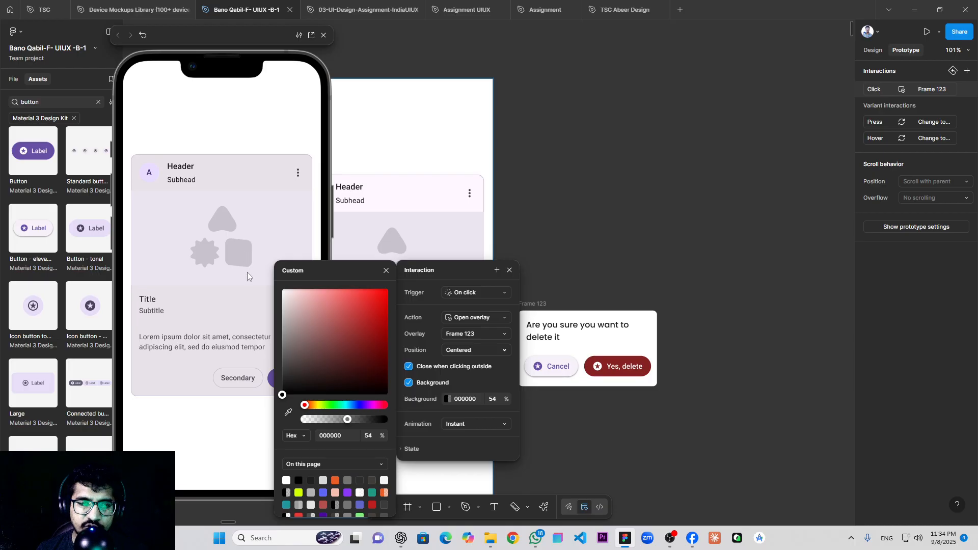
click(271, 381)
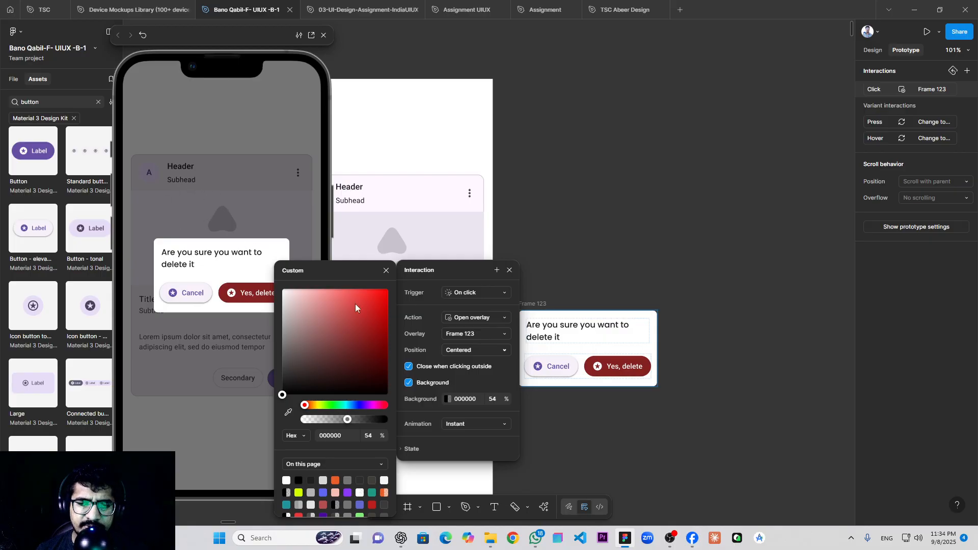
- Try the Top left position for the Delete overlay and switch its position to Manual
click(487, 350)
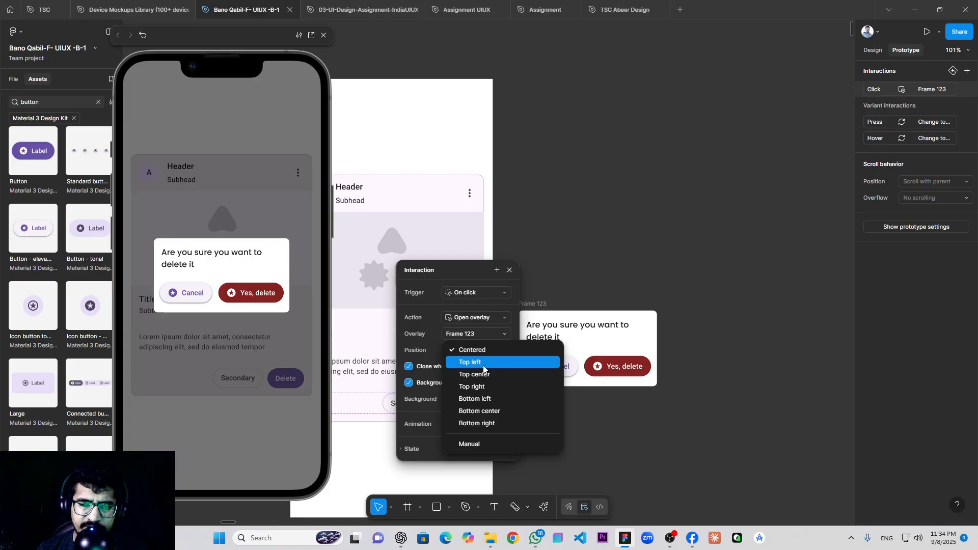
click(483, 365)
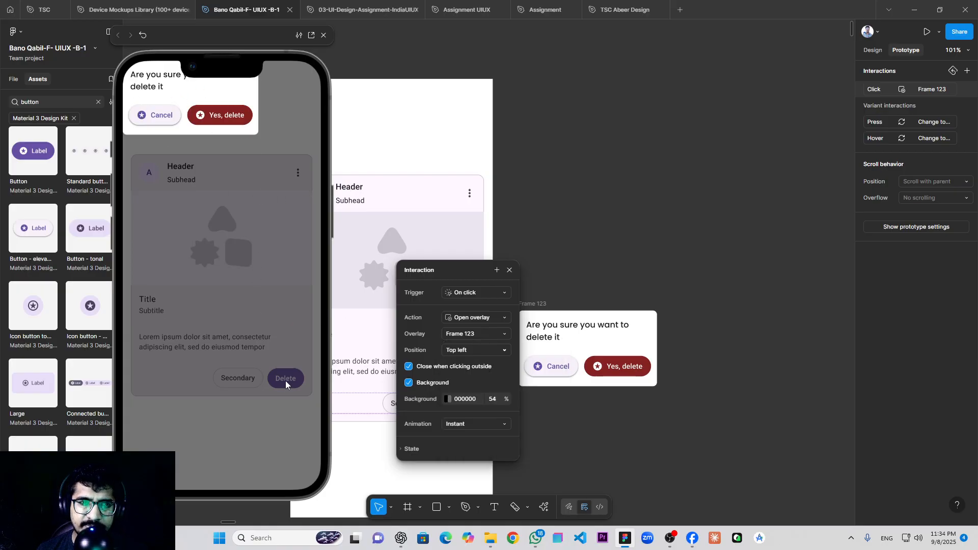
click(470, 350)
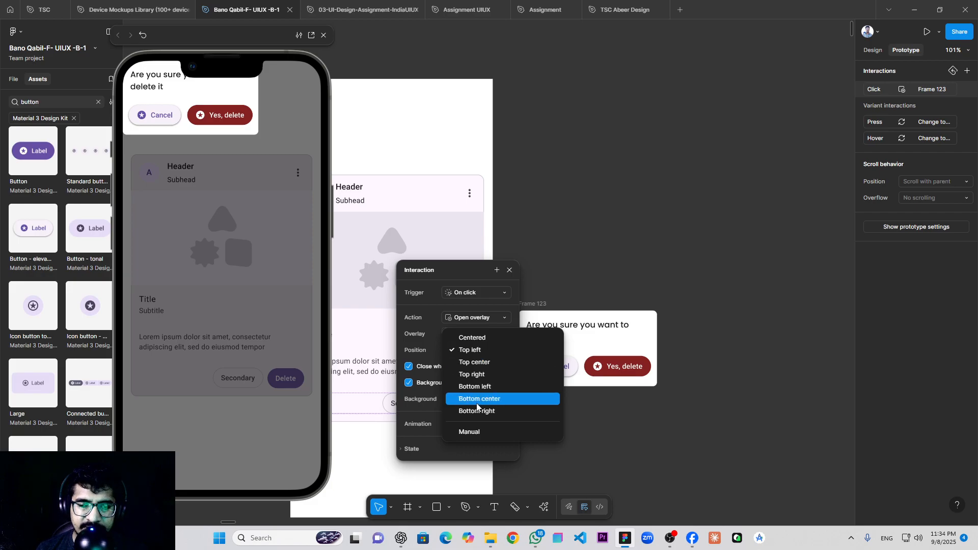
click(472, 433)
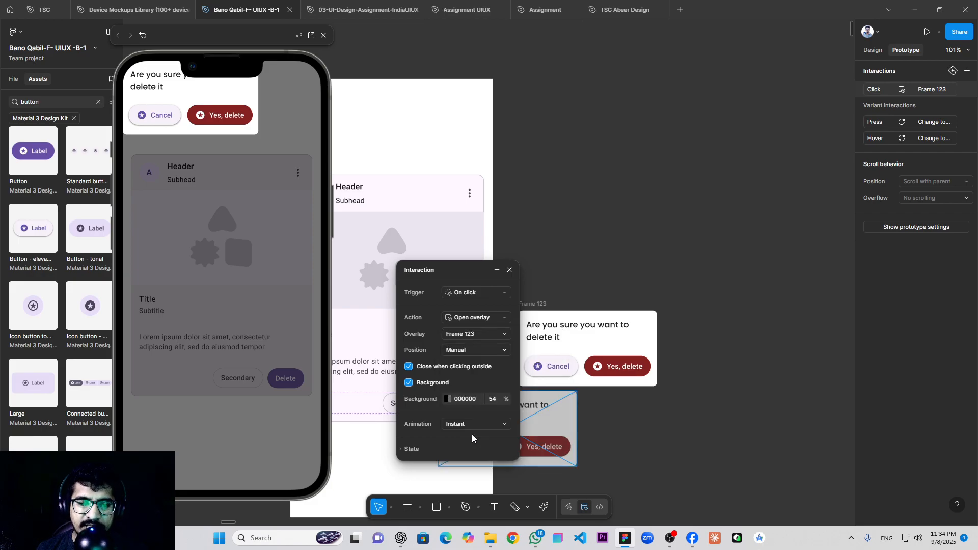
- Close the preview and place the manually positioned overlay over the card, just above the Delete button
drag(468, 267, 704, 151)
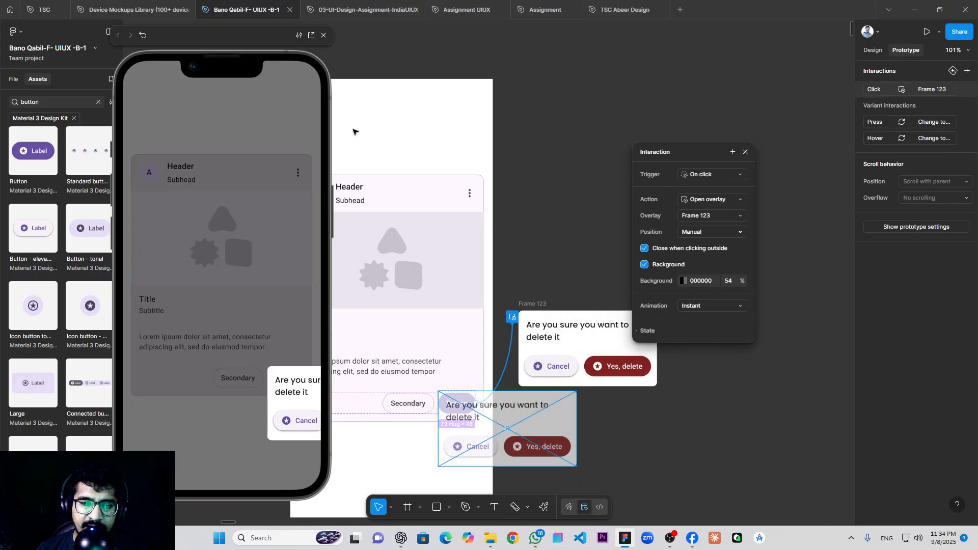
click(323, 35)
drag(506, 424, 563, 448)
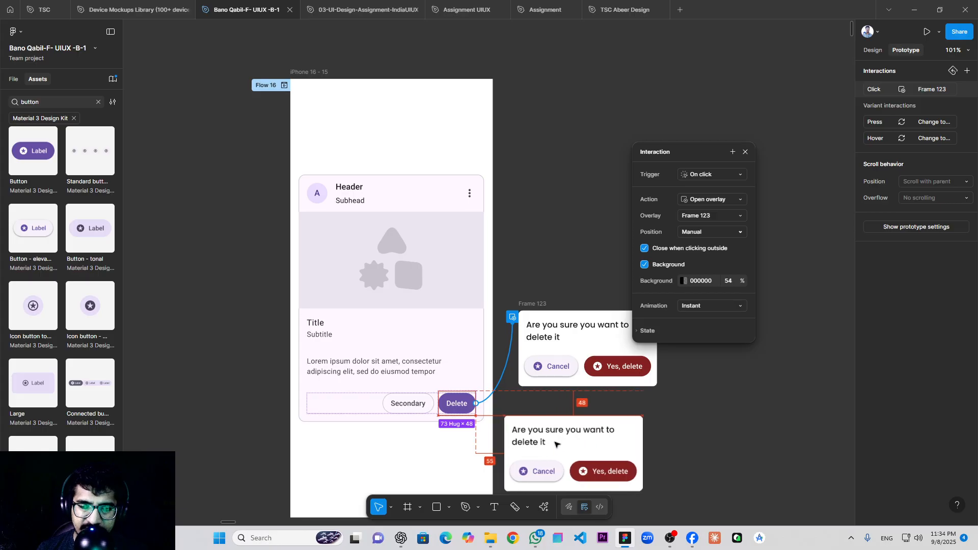
scroll(557, 442, down, 2)
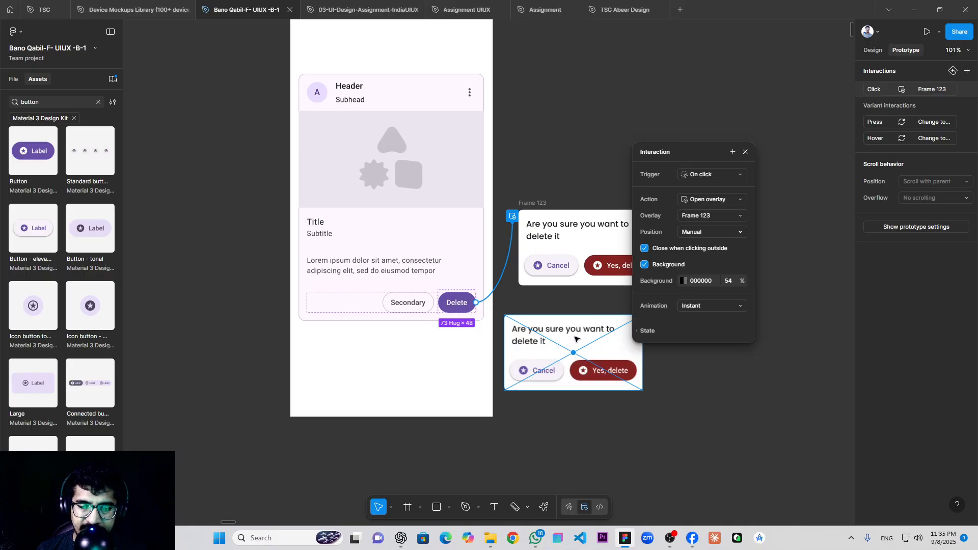
drag(586, 344, 421, 245)
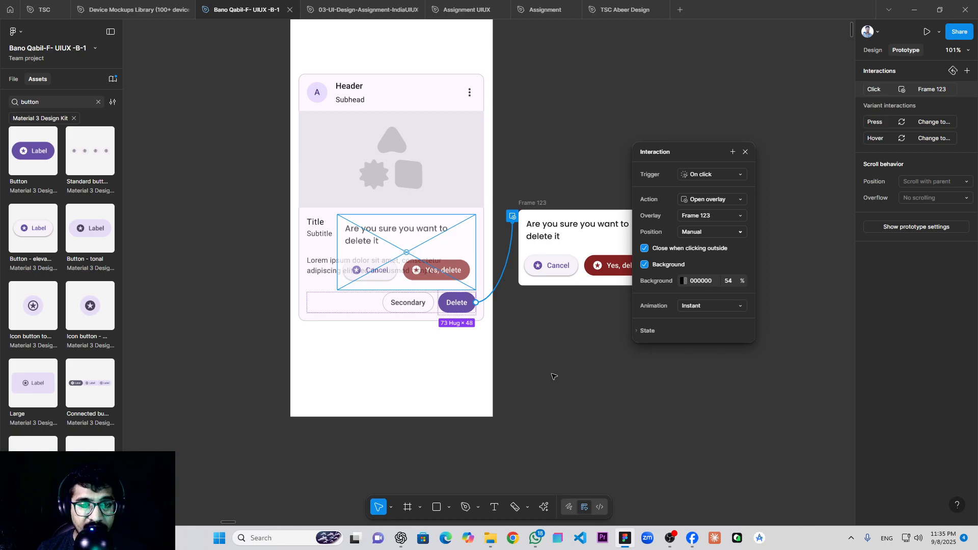
click(720, 233)
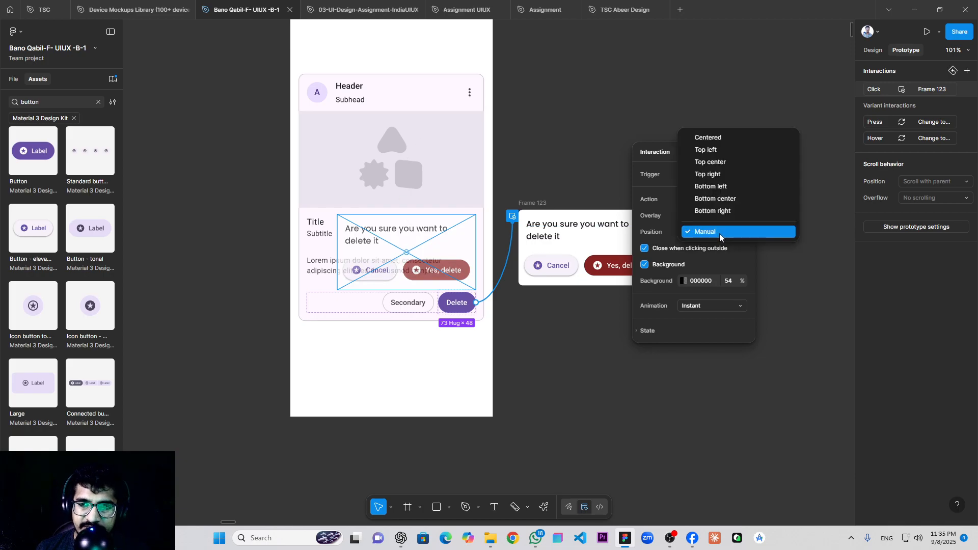
click(717, 233)
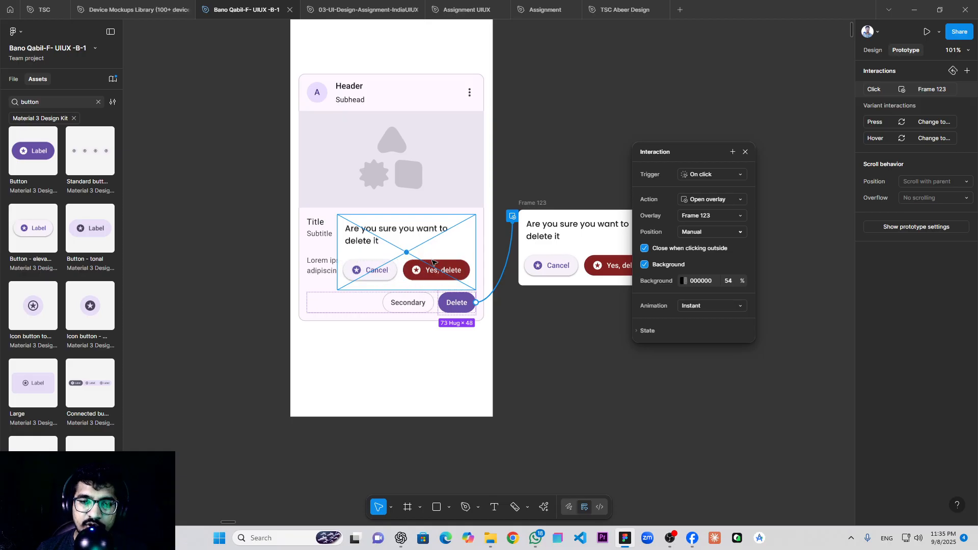
click(547, 179)
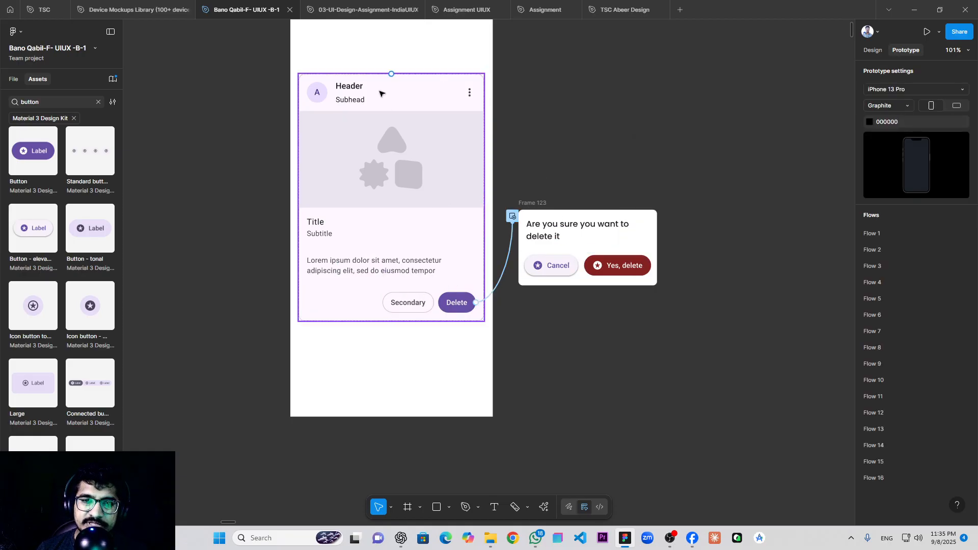
- Preview the iPhone frame's flow, open the manually placed overlay with Delete, and close the preview
scroll(384, 106, up, 2)
click(305, 74)
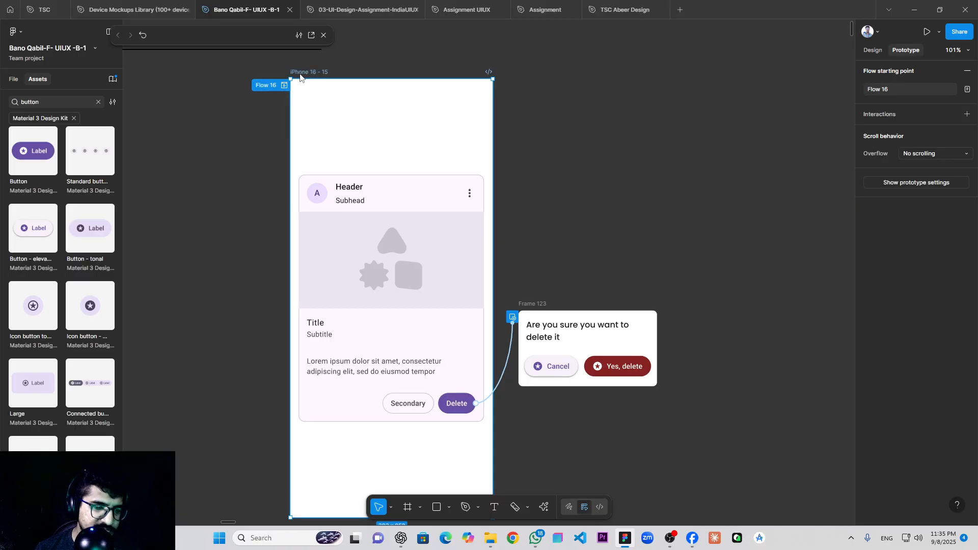
key(shift+space)
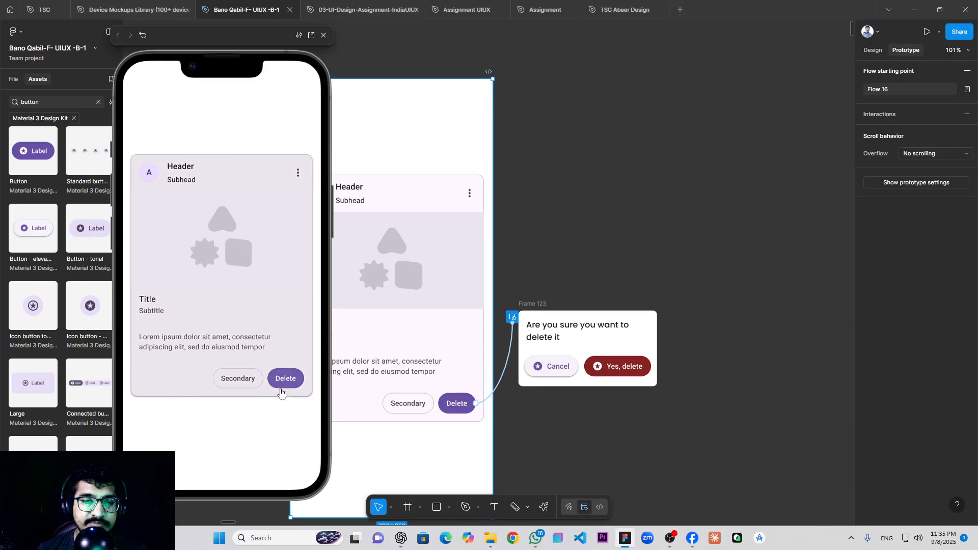
click(286, 382)
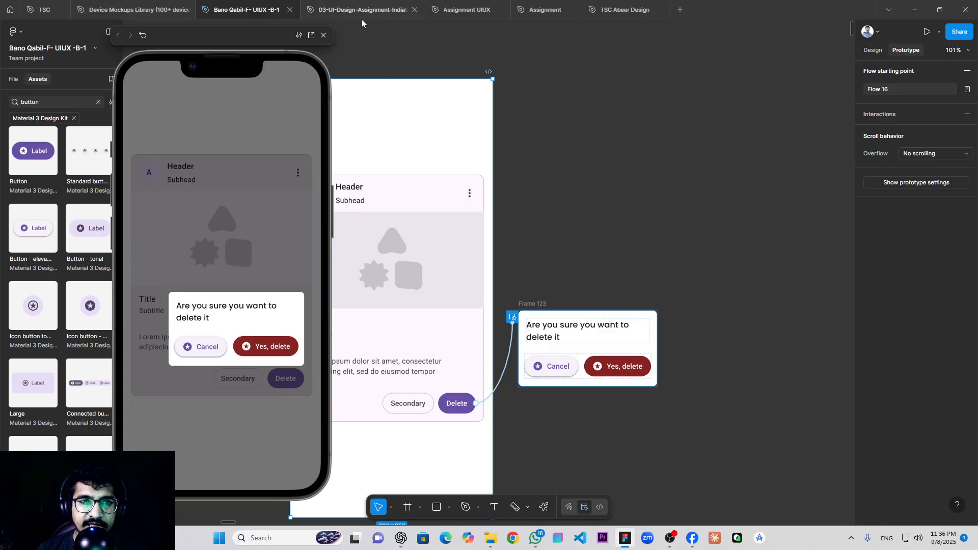
click(324, 35)
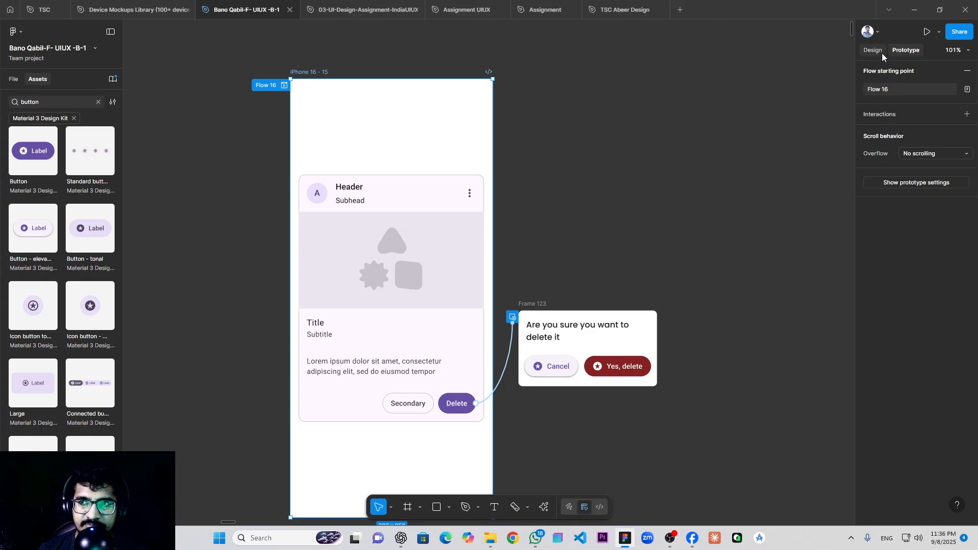
- Connect the dialog's Cancel button to the iPhone 16 - 15 frame with an On click, Navigate to interaction and Instant animation
click(550, 369)
drag(525, 366, 440, 324)
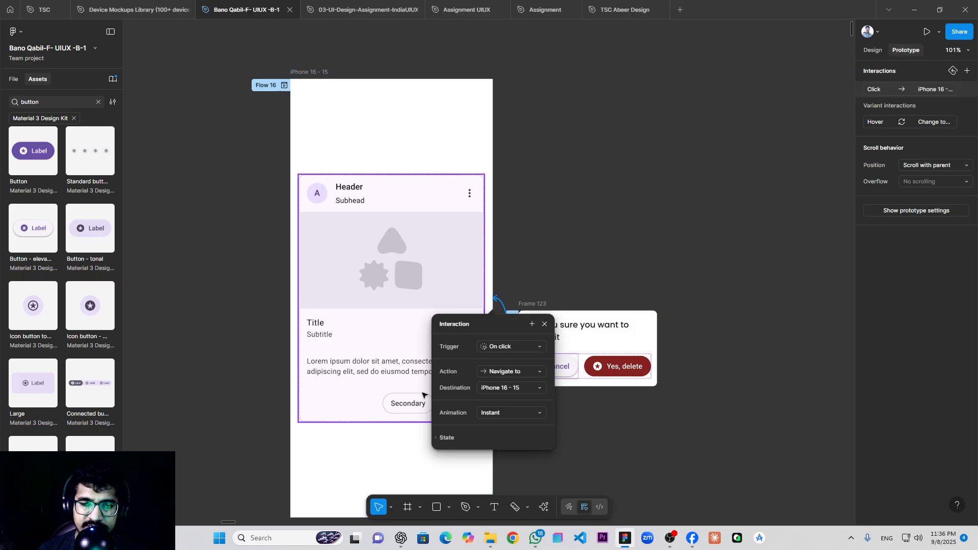
click(610, 241)
- Preview the iPhone frame's flow and test opening the dialog with Delete, dismissing it with Cancel and from outside
click(309, 74)
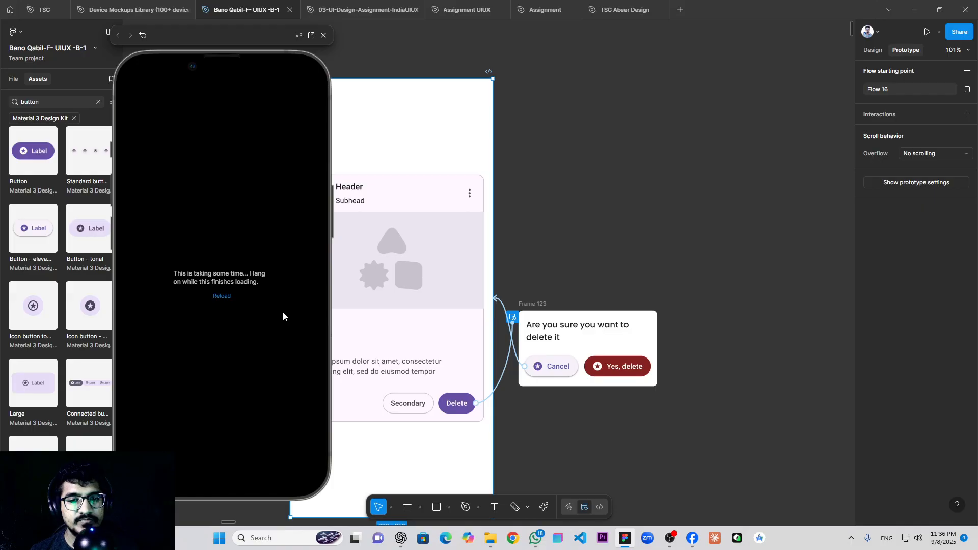
click(221, 298)
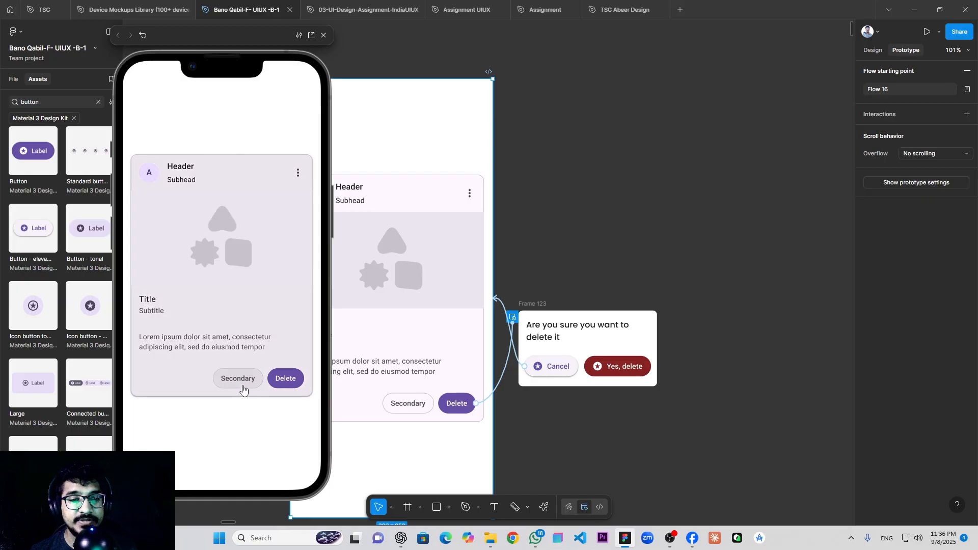
click(282, 379)
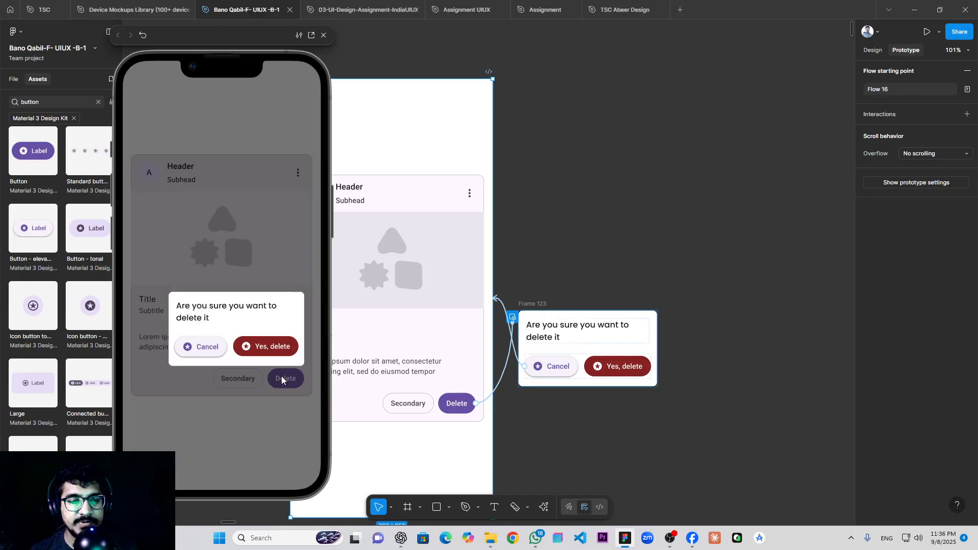
click(198, 347)
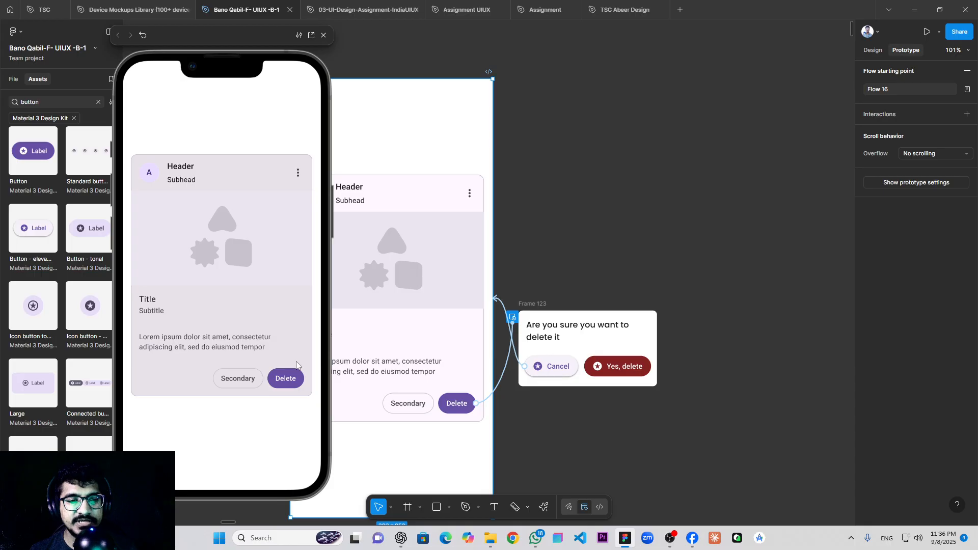
click(285, 377)
click(248, 220)
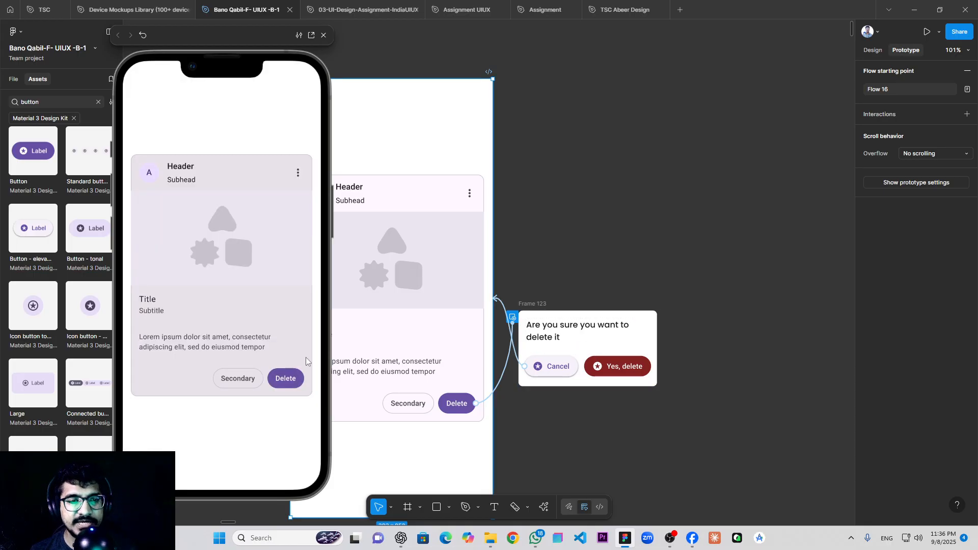
click(281, 389)
click(207, 348)
- Test the Yes, delete button of the confirmation dialog in the preview and close the preview
click(283, 383)
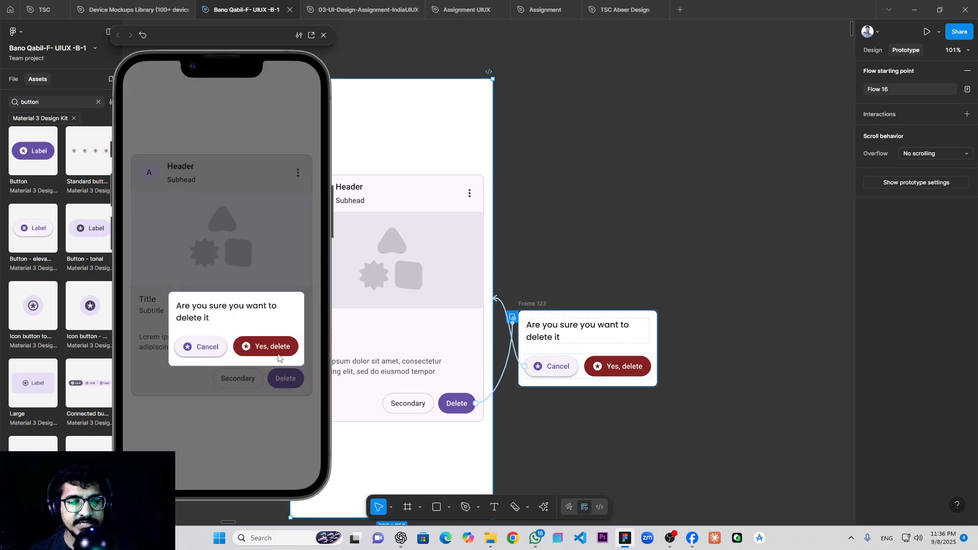
click(274, 348)
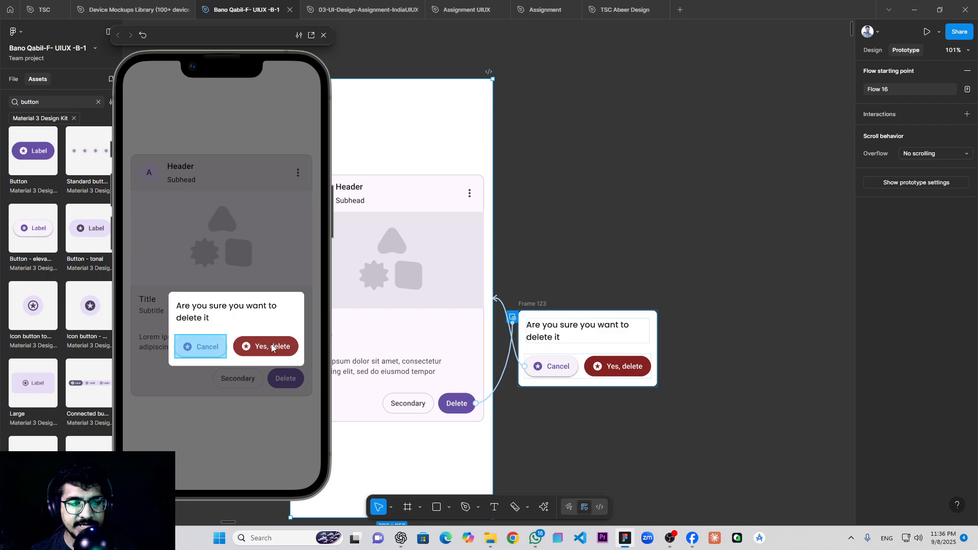
click(263, 376)
click(324, 35)
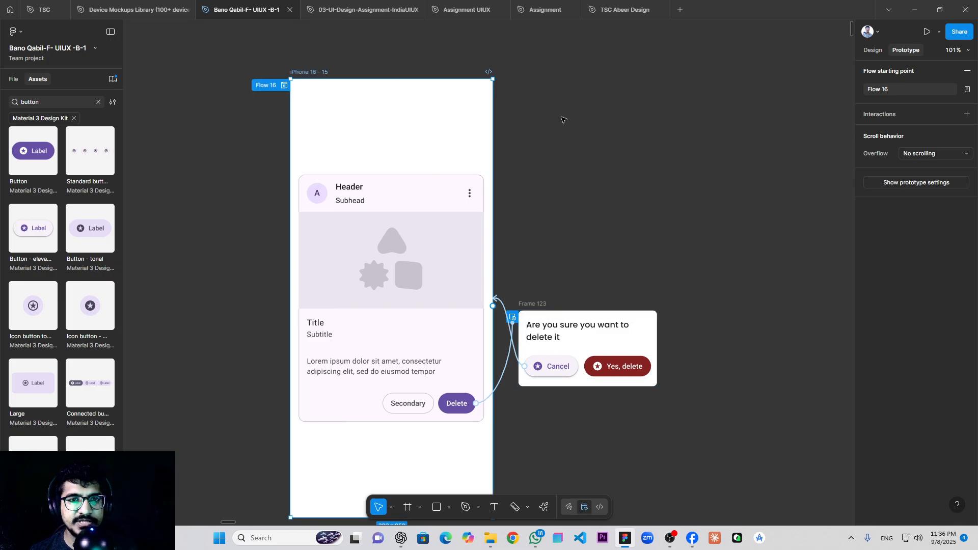
- Duplicate the iPhone 16 - 15 frame to the right of the confirmation dialog and delete the card from the copy
click(528, 107)
scroll(522, 162, right, 5)
scroll(515, 187, down, 3)
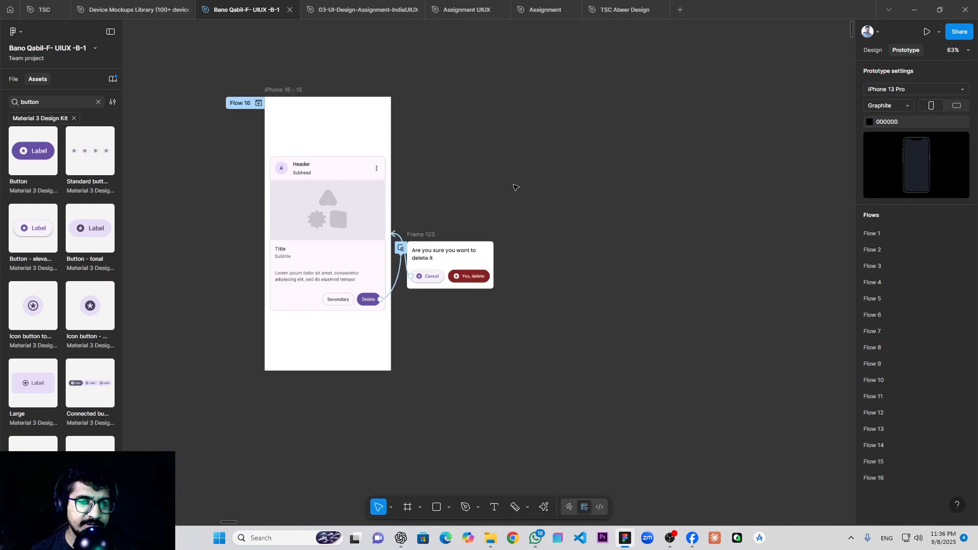
scroll(516, 187, down, 2)
click(318, 104)
drag(318, 104, 554, 104)
scroll(532, 255, up, 2)
click(575, 226)
key(Delete)
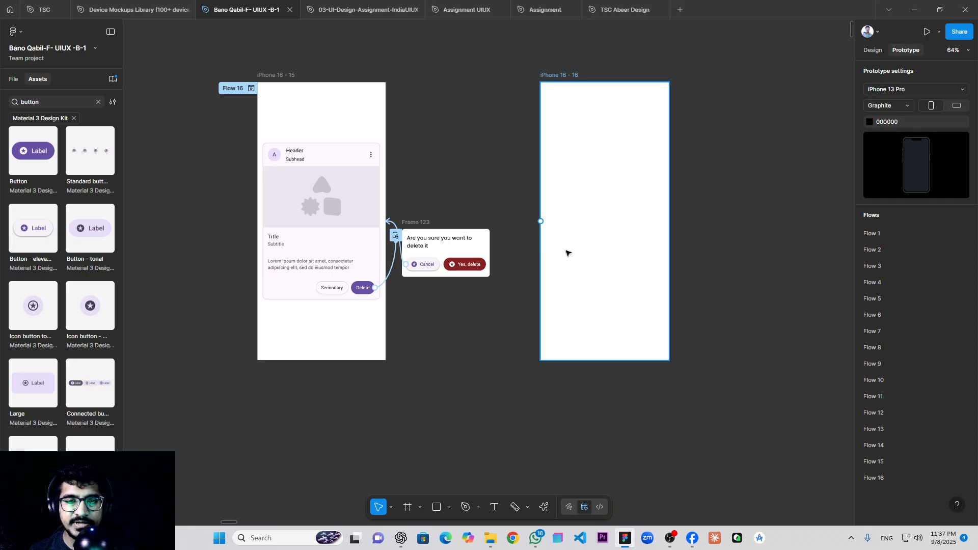
- Add the text "No item found" in the middle of the empty iPhone frame and scale it to about 172 × 38
scroll(573, 253, up, 2)
scroll(695, 251, right, 3)
click(495, 507)
click(528, 248)
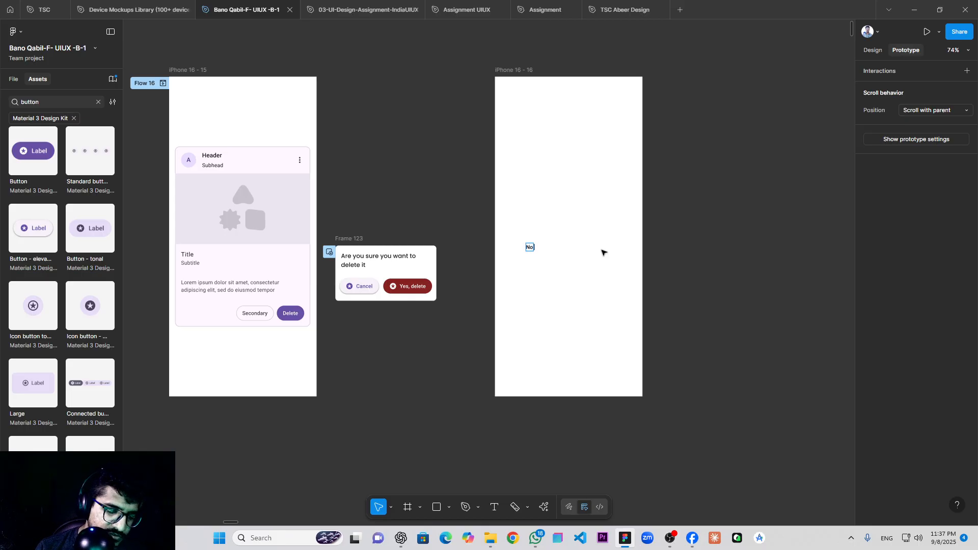
text(No item found)
key(Escape)
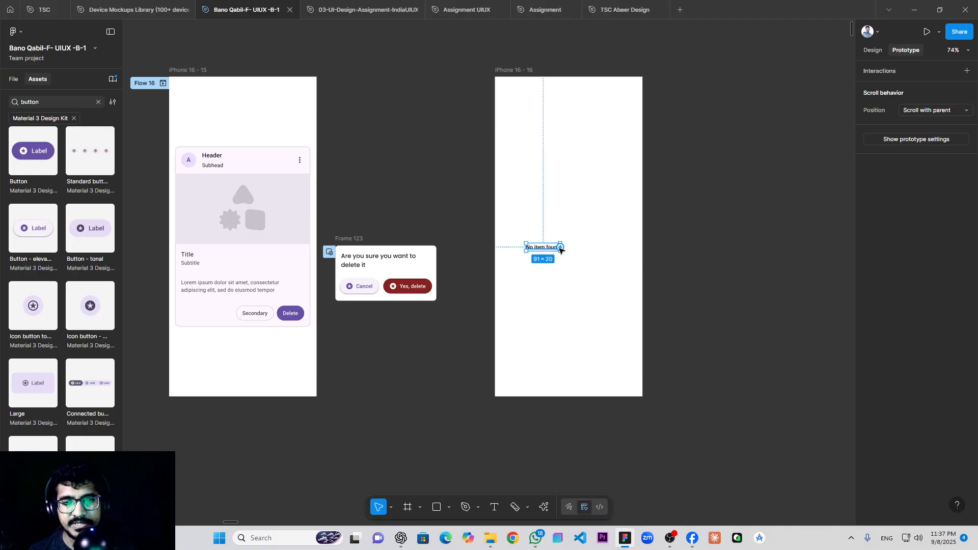
key(k)
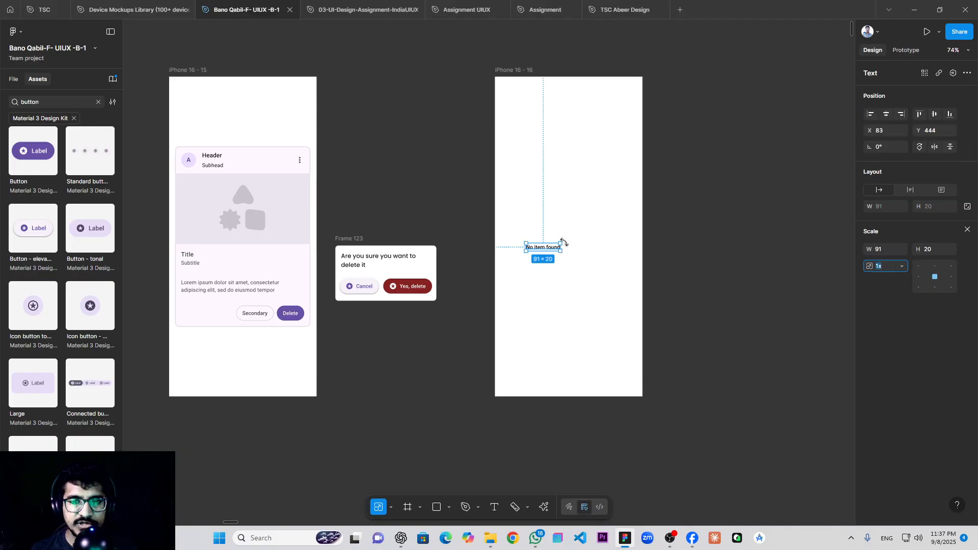
drag(560, 243, 582, 237)
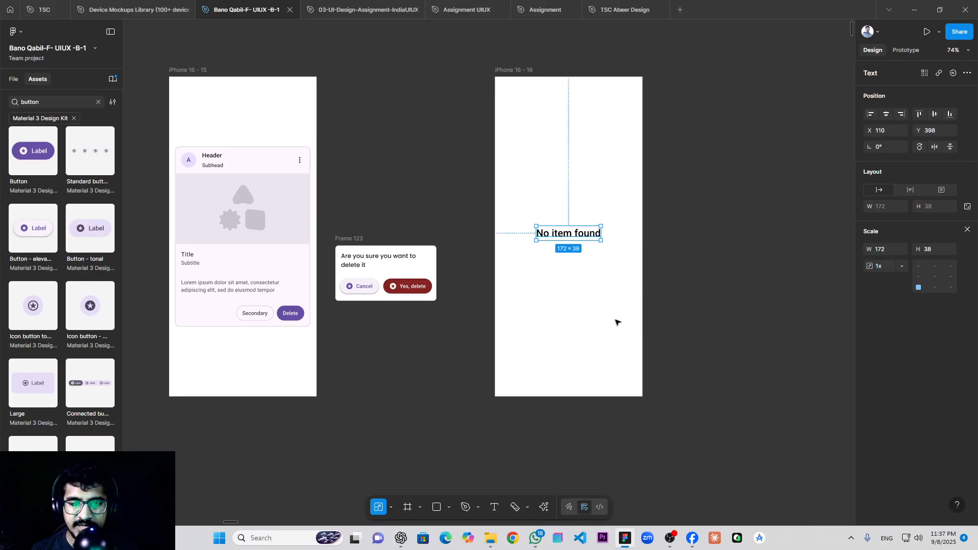
- Add the text "Add photo" below "No item found" on the empty iPhone frame
click(494, 509)
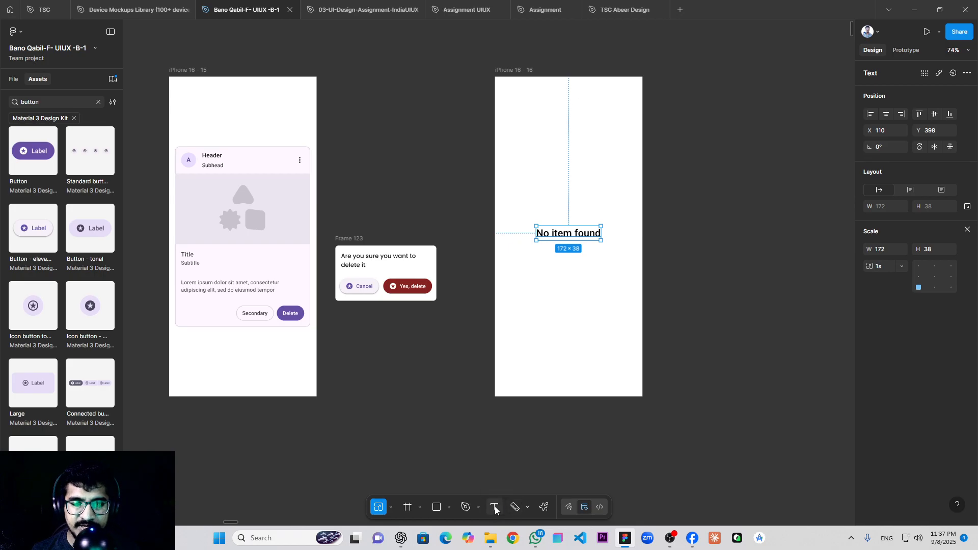
click(557, 275)
text(add car)
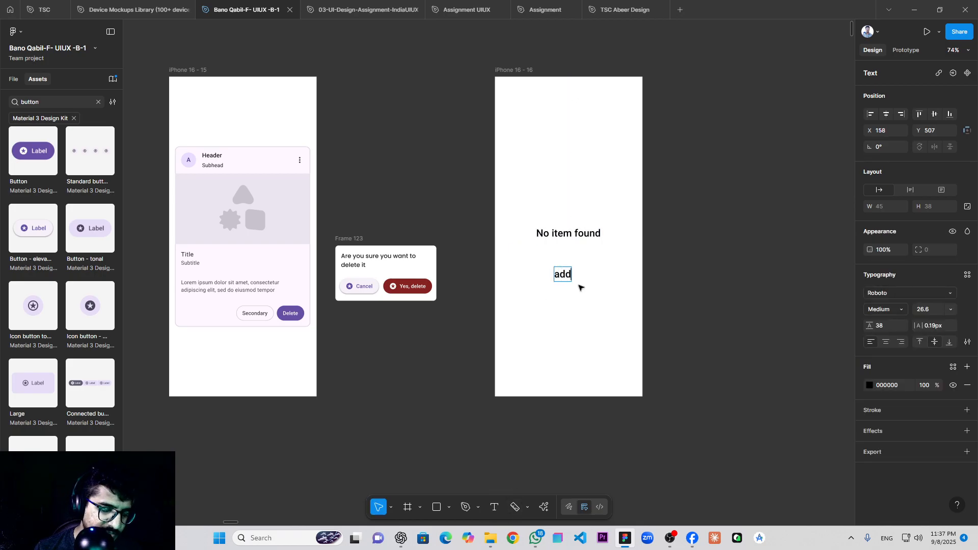
key(BackSpace)
key(BackSpace)
key(BackSpace)
key(BackSpace)
key(BackSpace)
key(BackSpace)
key(BackSpace)
text(Add photo)
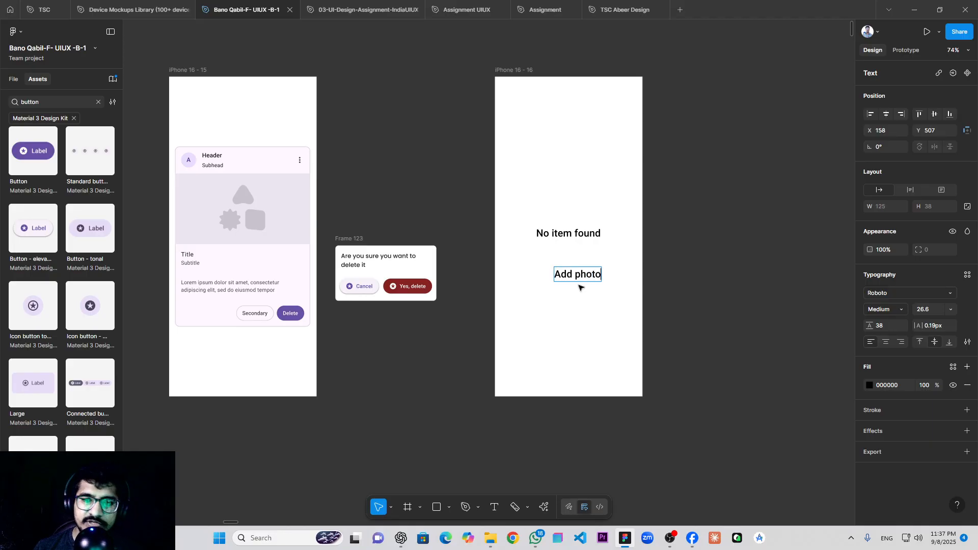
key(Escape)
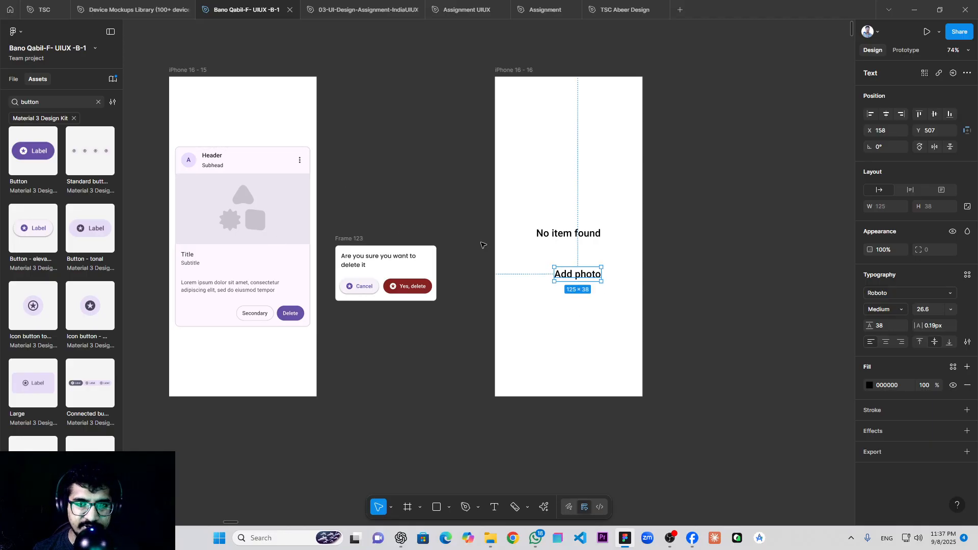
- Wrap "Add photo" in an auto layout frame with a DBDBDB fill and corner radius 7, and centre it just below "No item found"
key(shift+a)
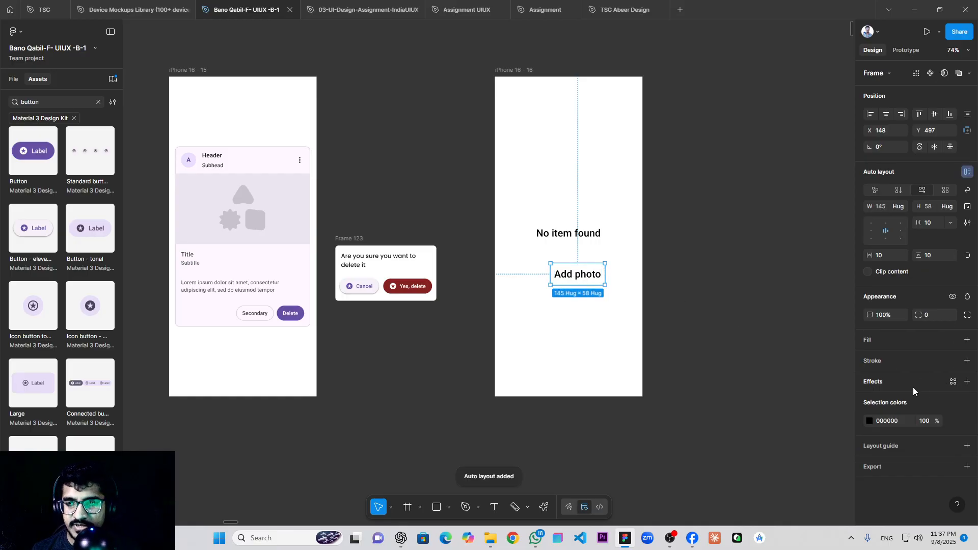
click(879, 338)
drag(749, 347, 719, 308)
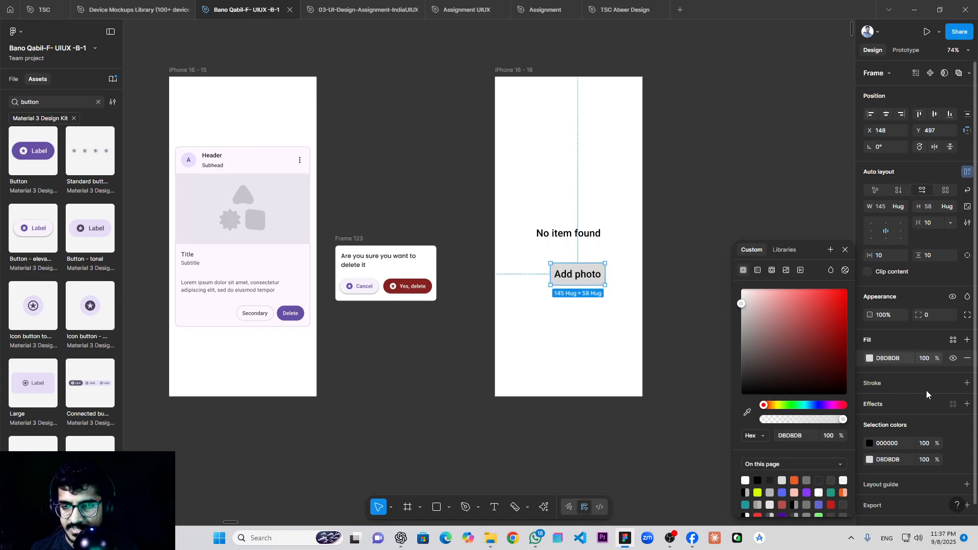
click(932, 316)
text(6)
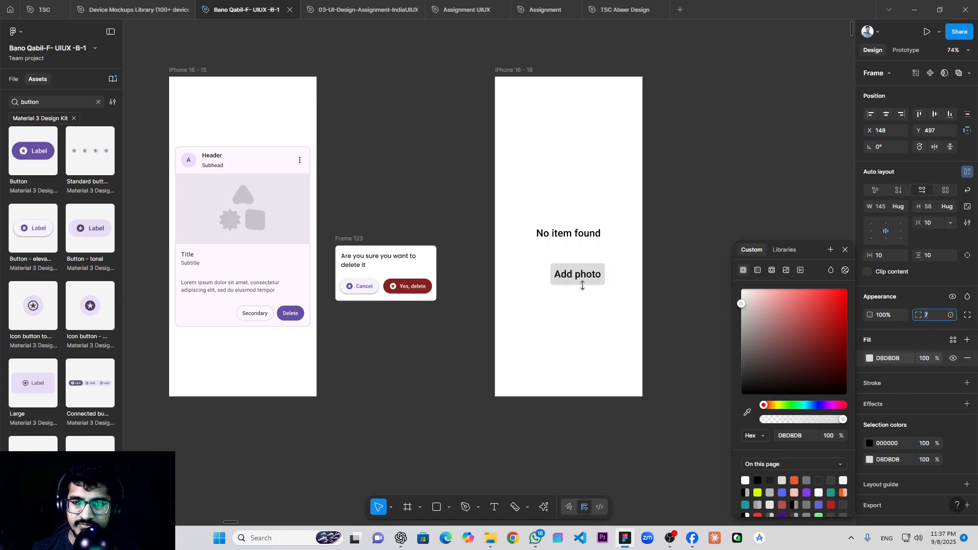
drag(581, 281, 572, 268)
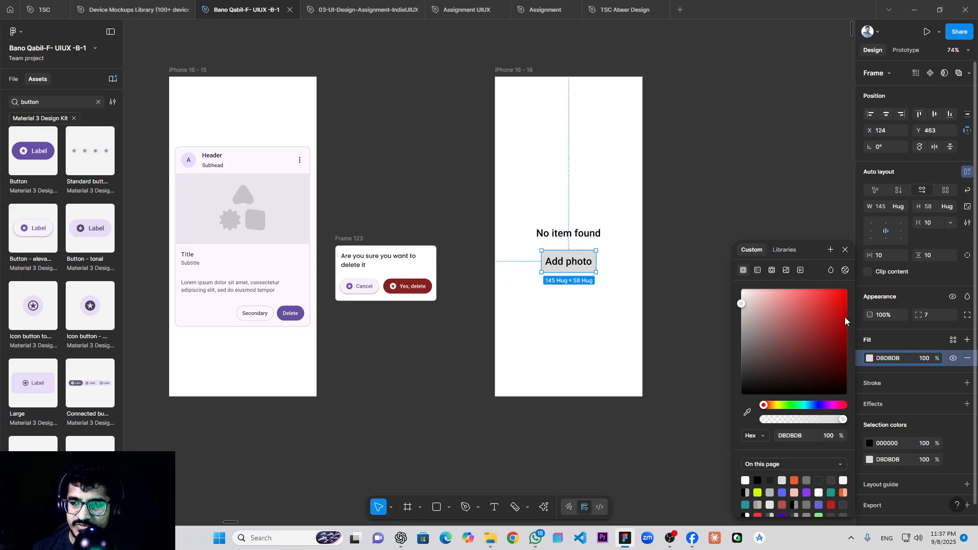
- Set the font size of the "Add photo" label to 17.6
click(586, 265)
click(939, 315)
text(17.6)
key(Return)
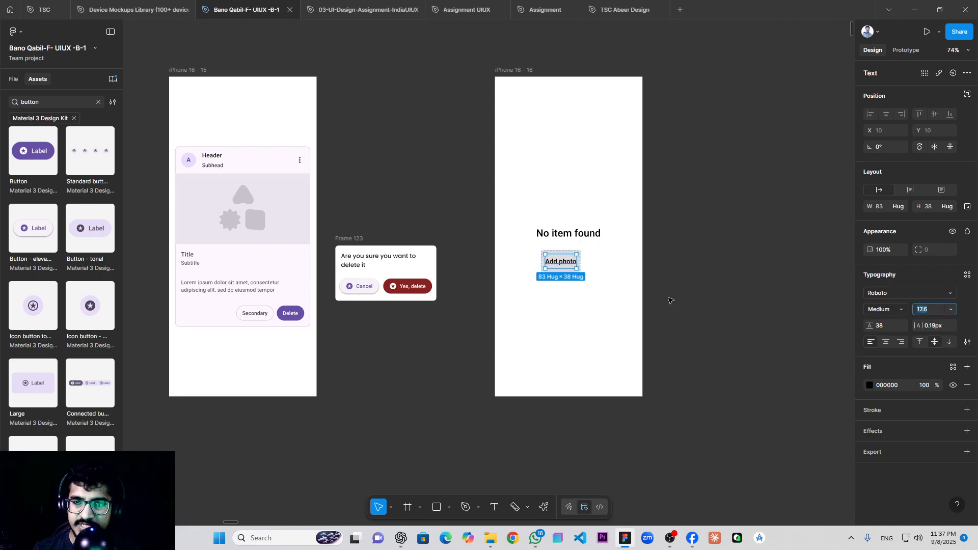
click(687, 280)
- Resize the Add photo button to about 114 × 48 and centre it closely under the "No item found" text
click(579, 263)
scroll(579, 262, up, 3)
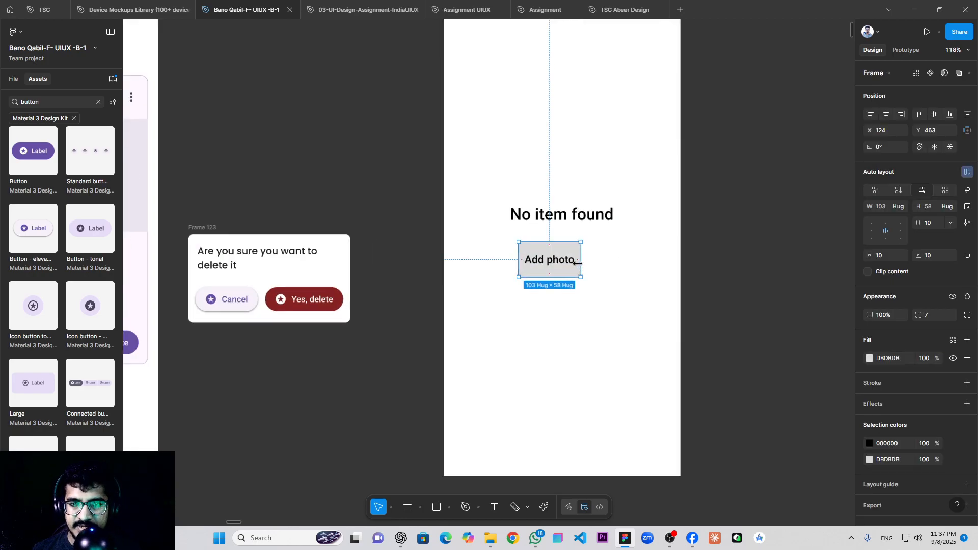
drag(581, 262, 623, 261)
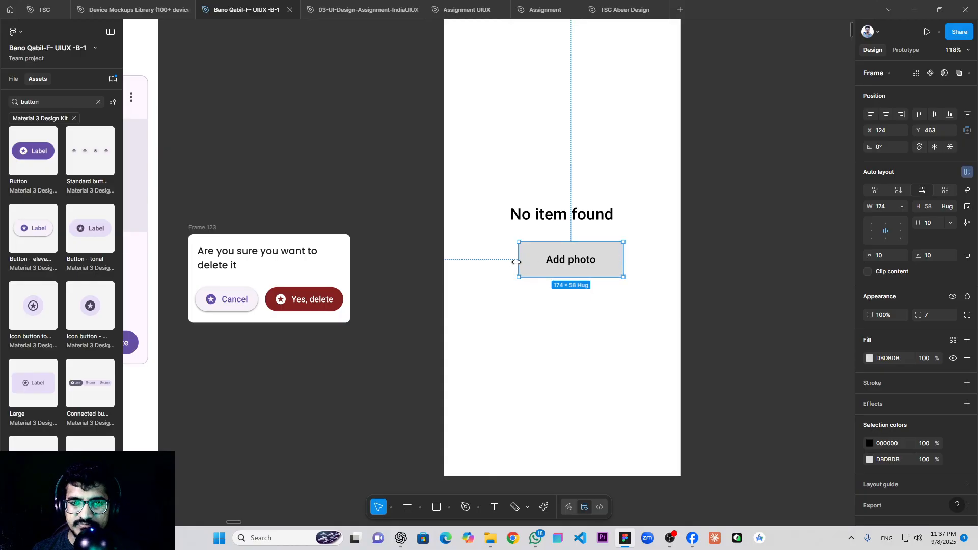
drag(516, 262, 491, 261)
drag(590, 275, 588, 269)
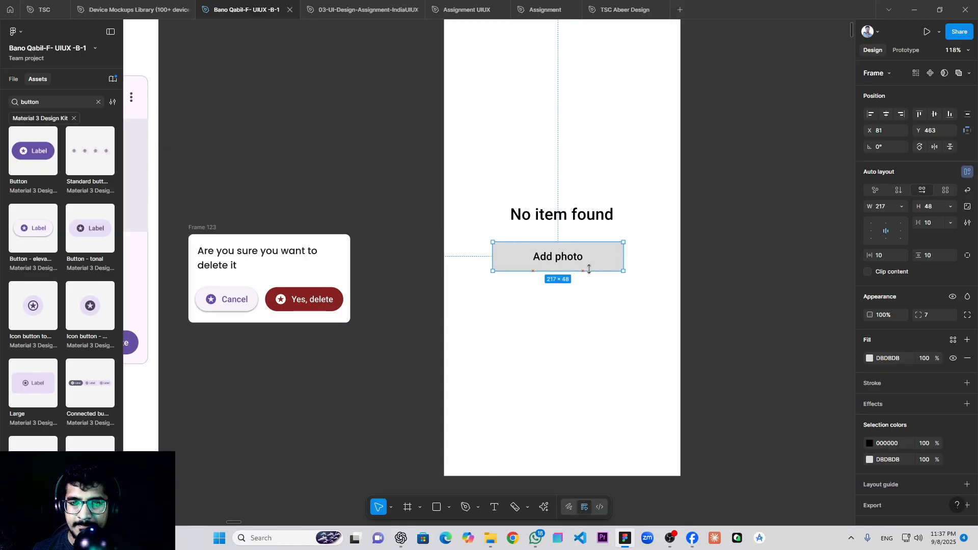
drag(492, 259, 527, 259)
drag(623, 258, 579, 255)
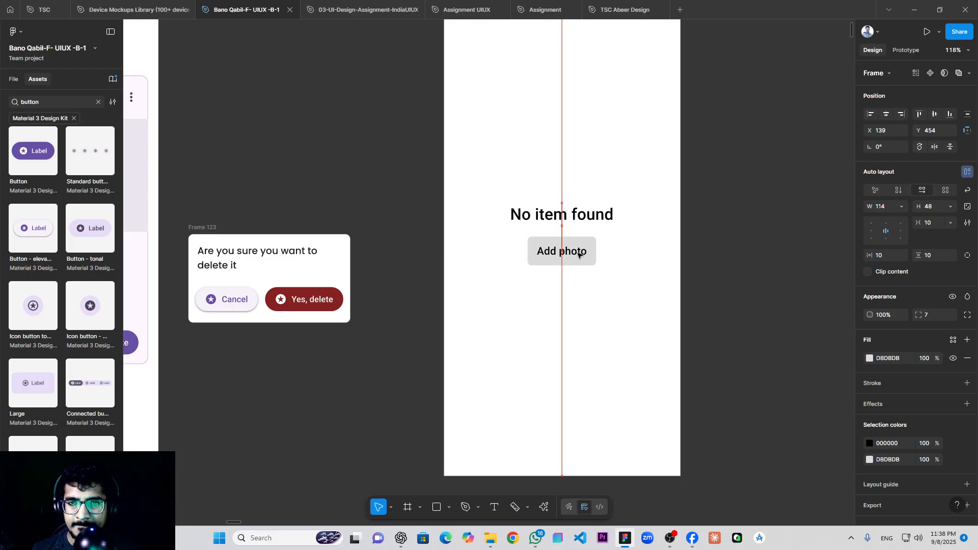
click(644, 268)
- Link the Yes, delete button of the confirmation dialog to iPhone 16 - 16 with an on-click, instant Navigate to interaction
scroll(632, 305, down, 3)
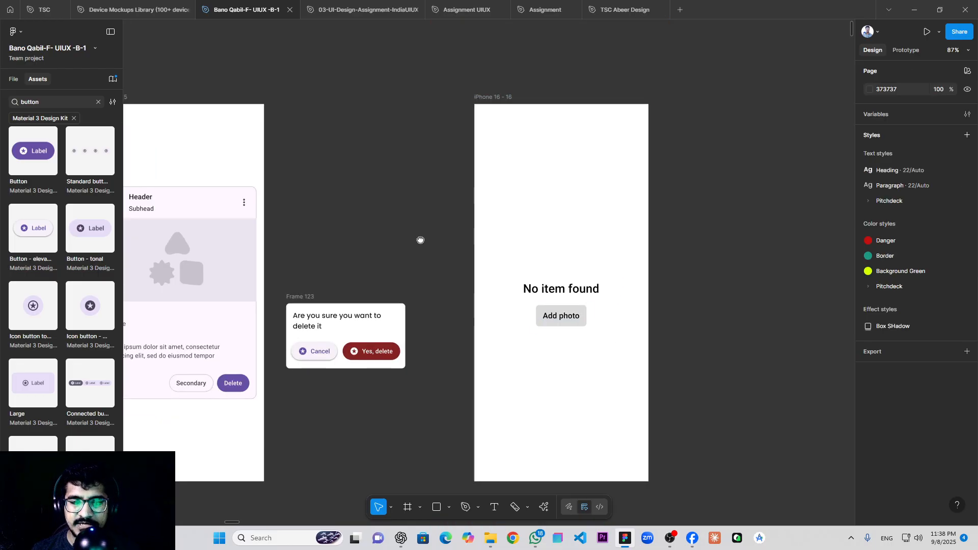
scroll(458, 255, down, 3)
click(254, 148)
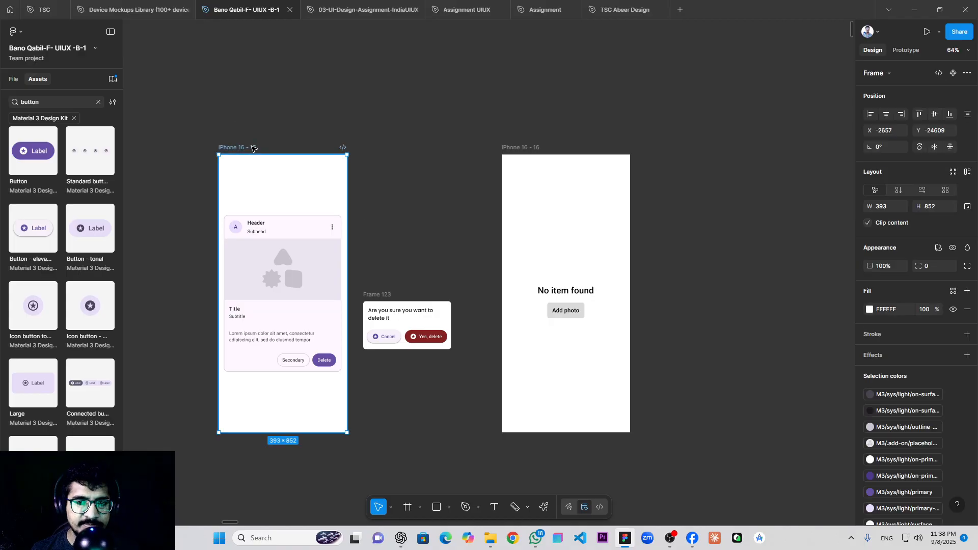
click(433, 340)
click(432, 341)
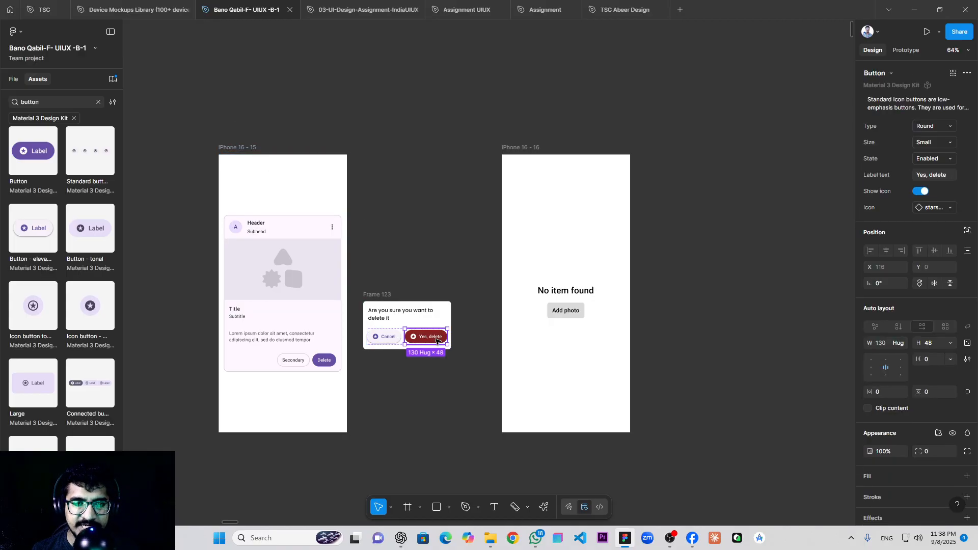
drag(448, 337, 528, 291)
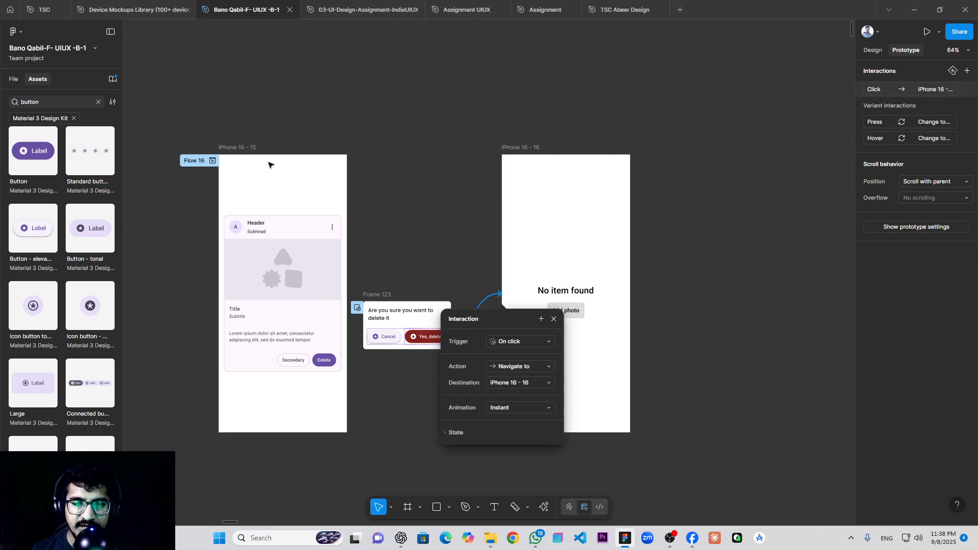
- Preview the flow from iPhone 16 - 15, test Delete with Cancel and with Yes, delete, and close the preview
click(237, 148)
key(shift+space)
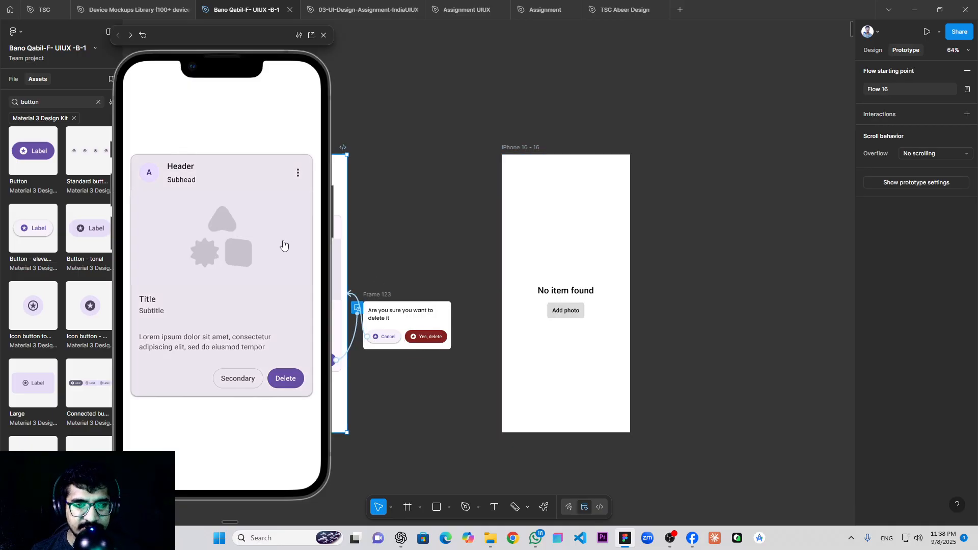
click(282, 380)
click(188, 351)
click(281, 378)
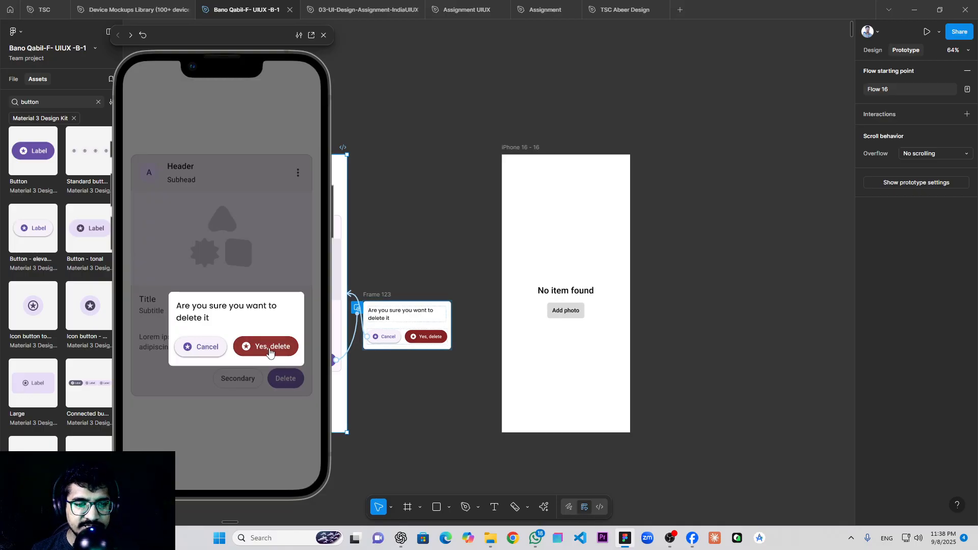
click(273, 350)
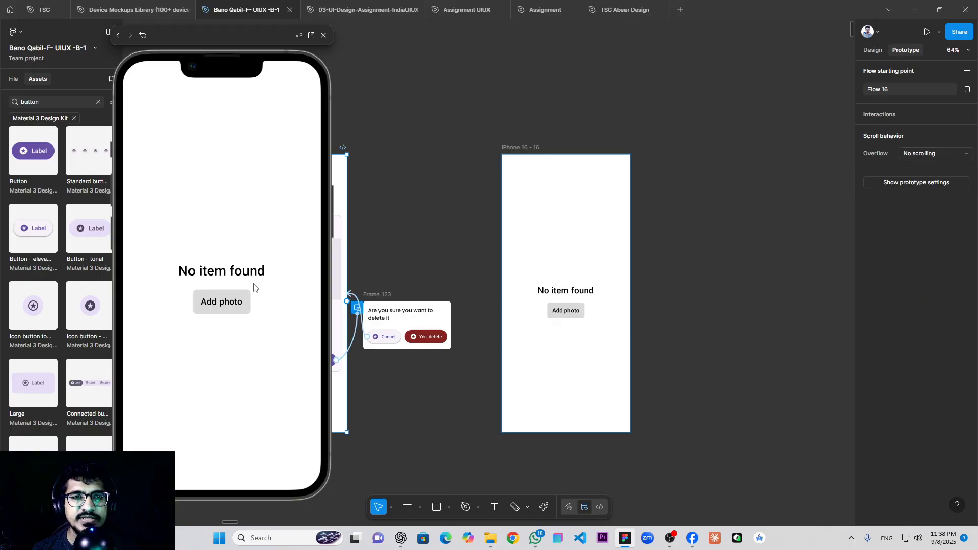
click(323, 37)
- Link the whole confirmation dialog frame back to iPhone 16 - 15 with an instant Navigate to interaction
drag(426, 223, 461, 223)
scroll(426, 267, up, 5)
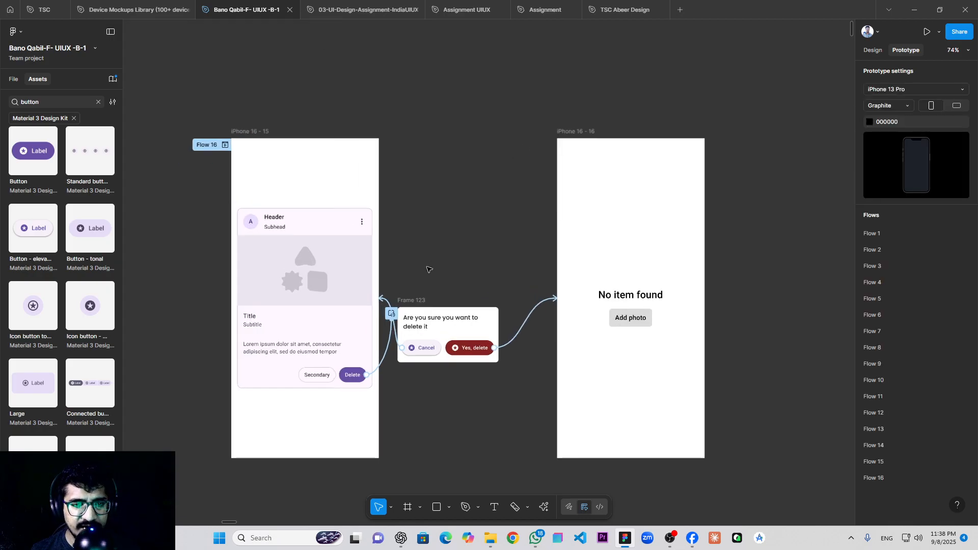
click(399, 319)
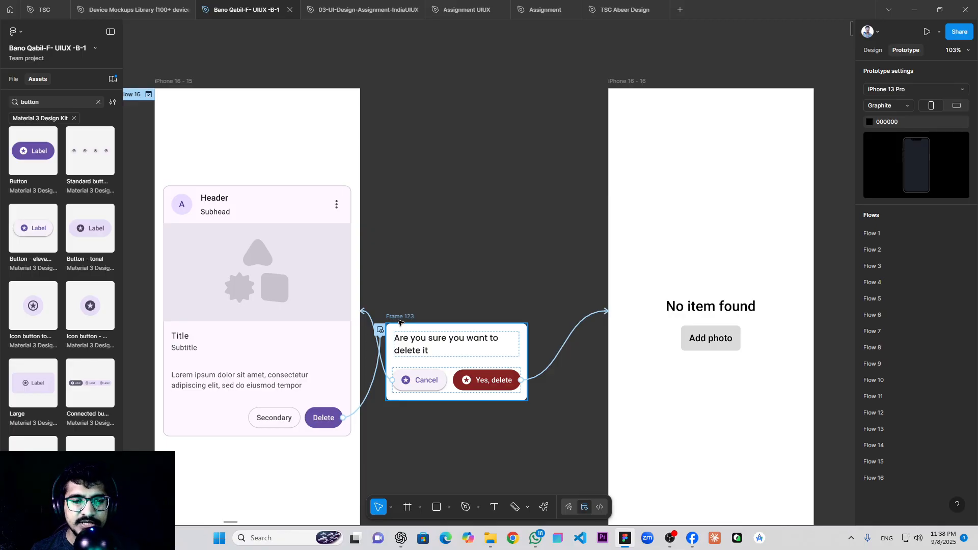
click(400, 320)
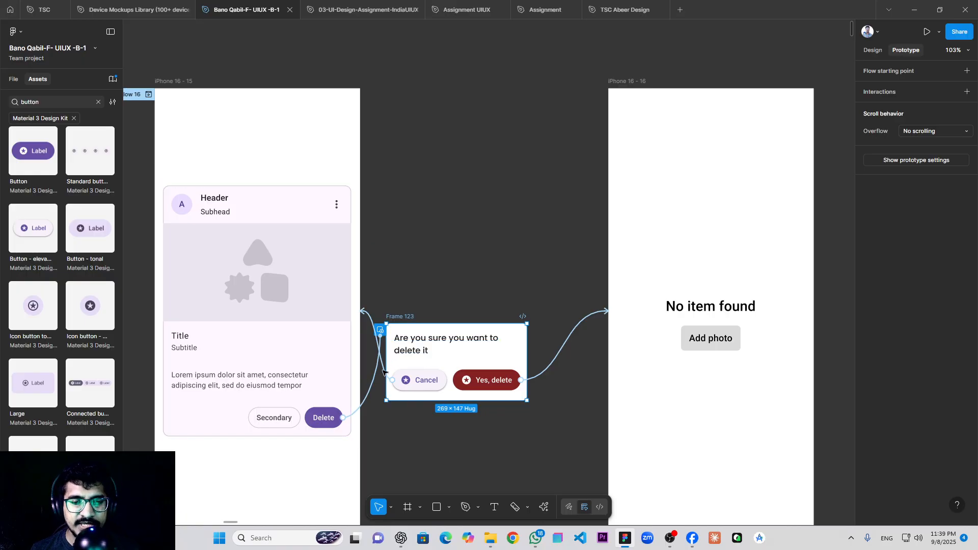
scroll(386, 363, up, 2)
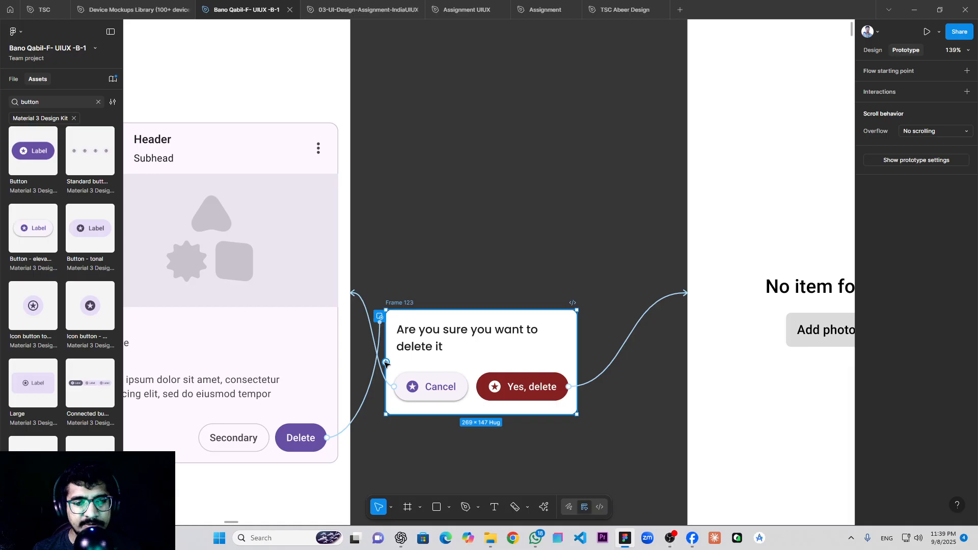
drag(386, 363, 280, 333)
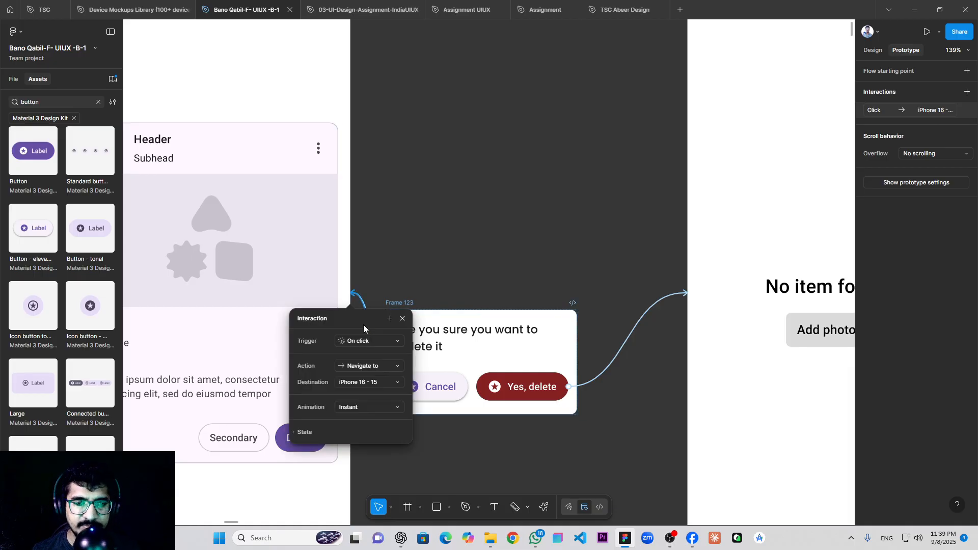
- Change the trigger of the dialog frame's interaction to After delay with a delay of 5000 ms
click(398, 304)
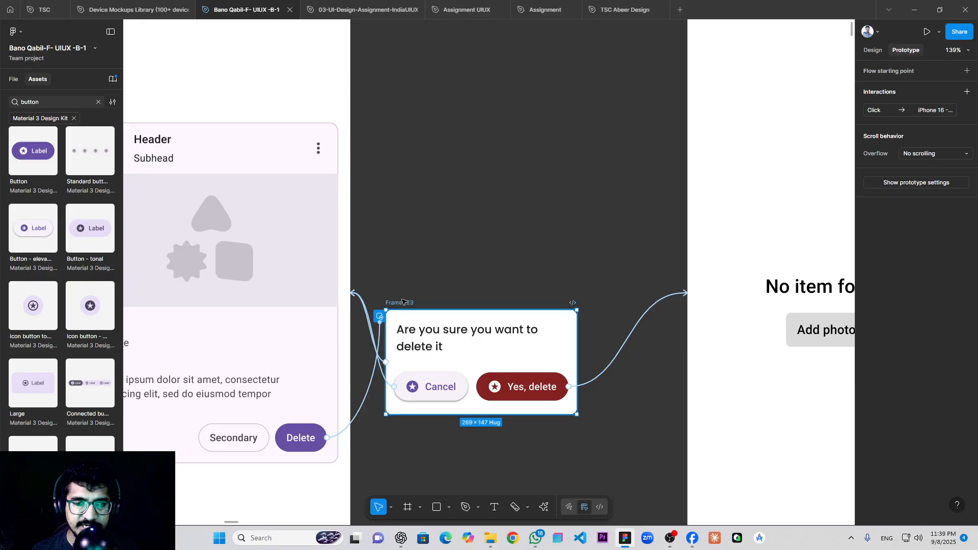
click(384, 363)
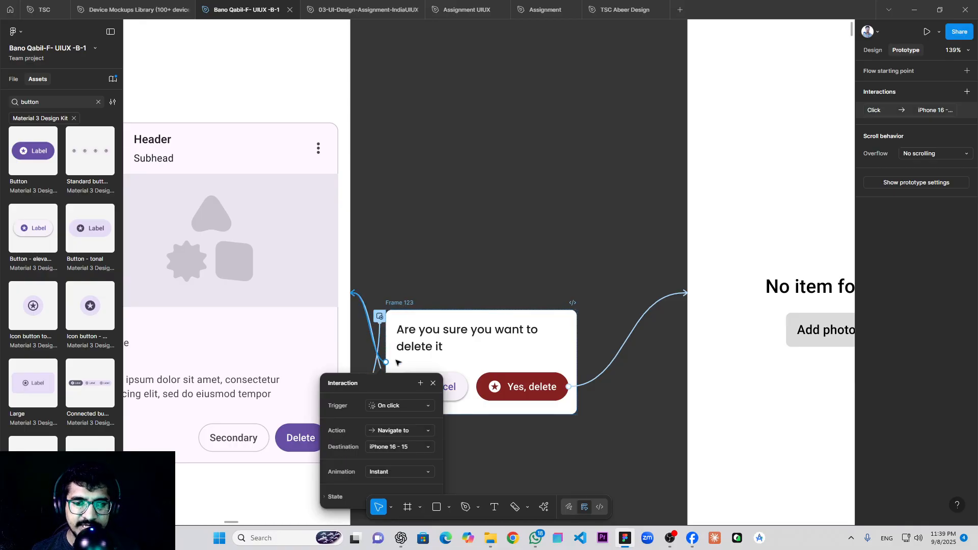
click(422, 406)
click(405, 389)
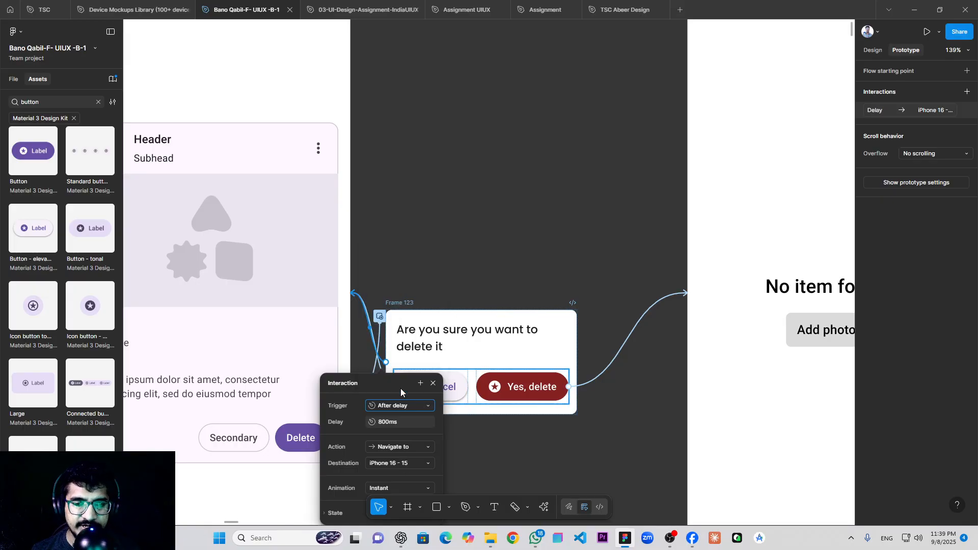
click(382, 422)
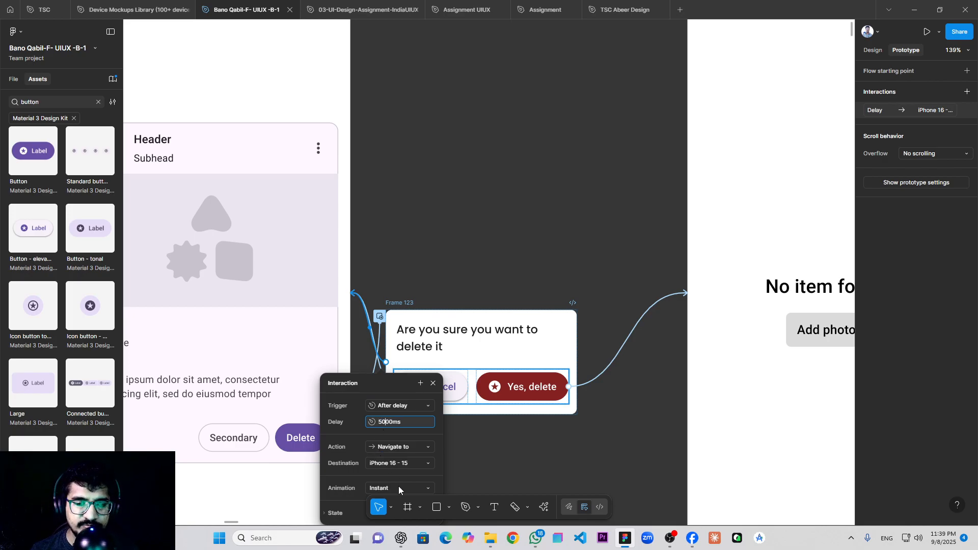
click(396, 262)
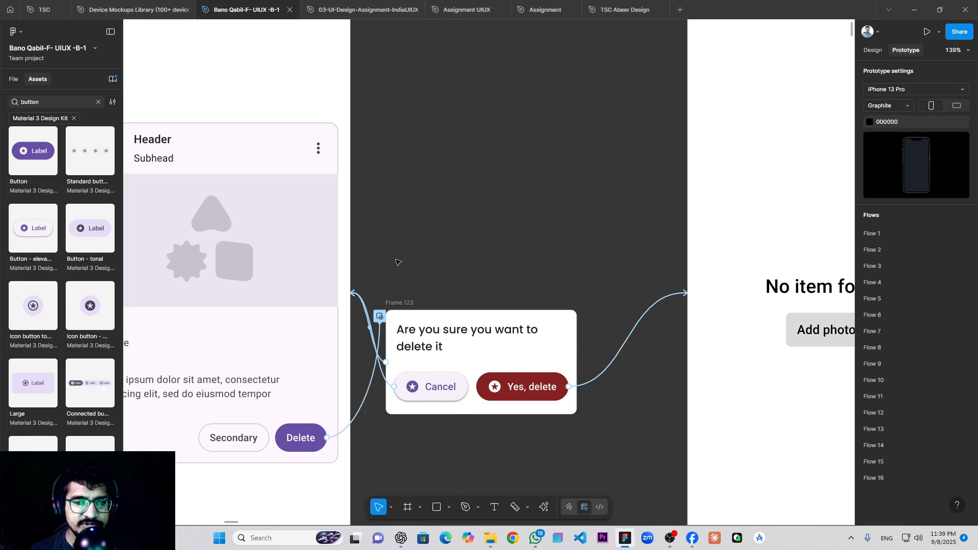
- Preview the flow from iPhone 16 - 15, reload it, and test opening the dialog with Delete and dismissing it from outside
scroll(396, 263, down, 5)
click(227, 85)
click(221, 83)
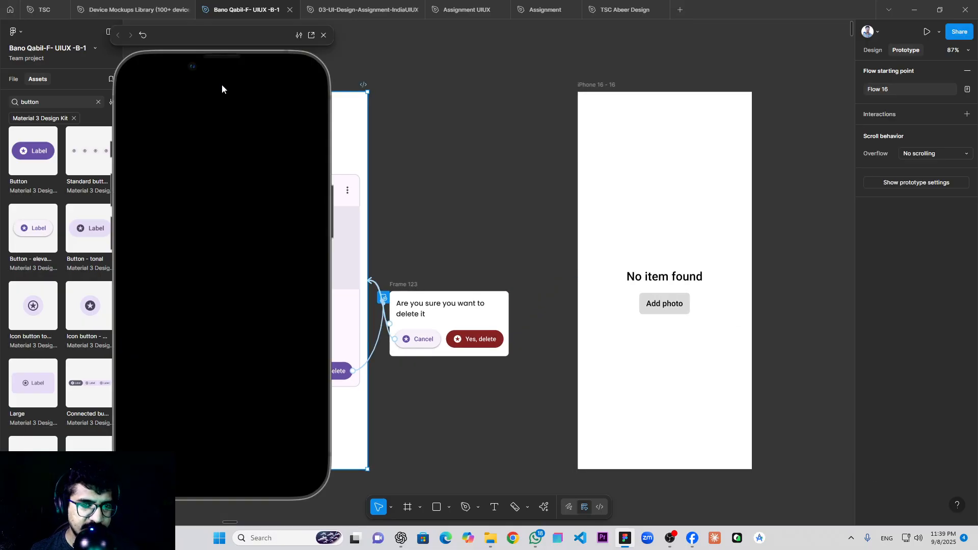
drag(258, 32, 426, 41)
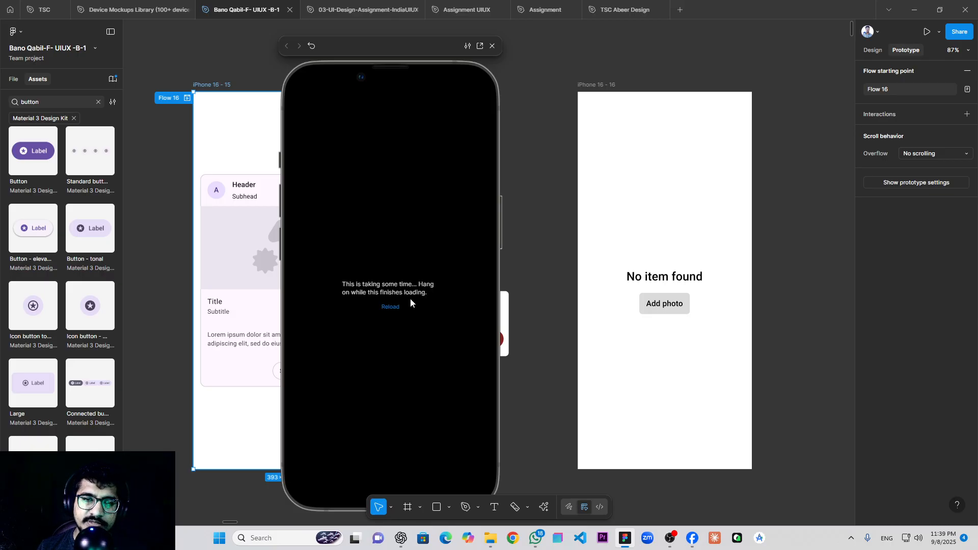
click(390, 307)
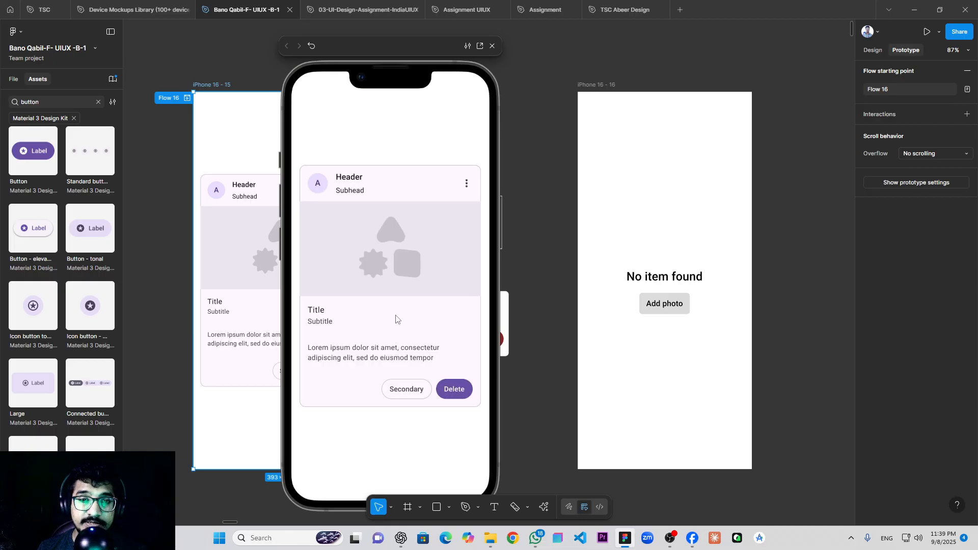
click(462, 397)
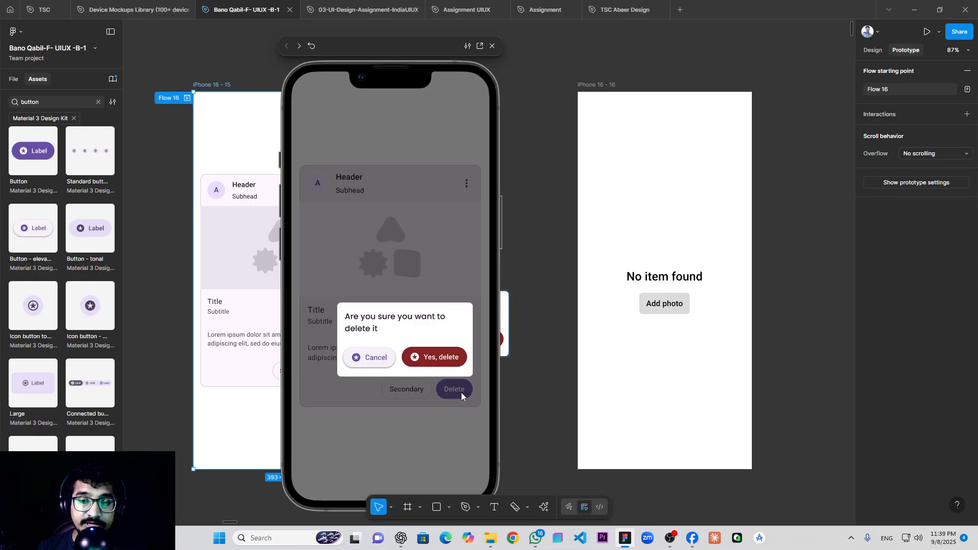
click(427, 409)
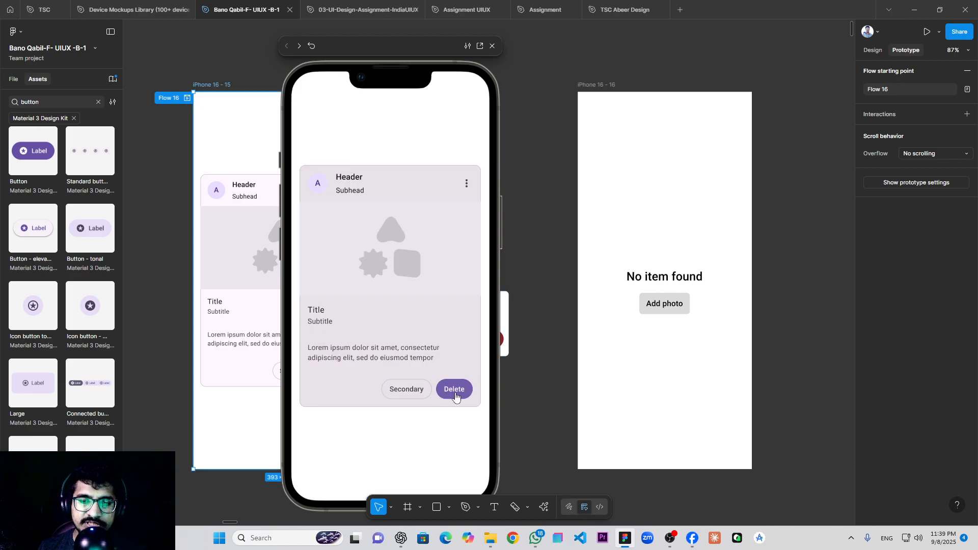
- Test Delete in the preview three times, ending the dialog with Cancel, by dismissing it from outside, and with Yes, delete
click(452, 392)
click(367, 357)
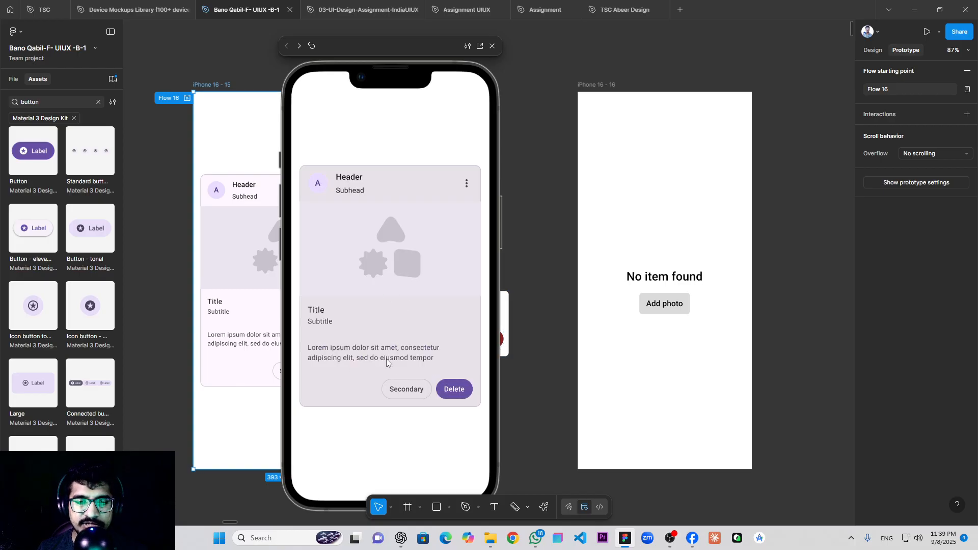
click(452, 389)
click(376, 183)
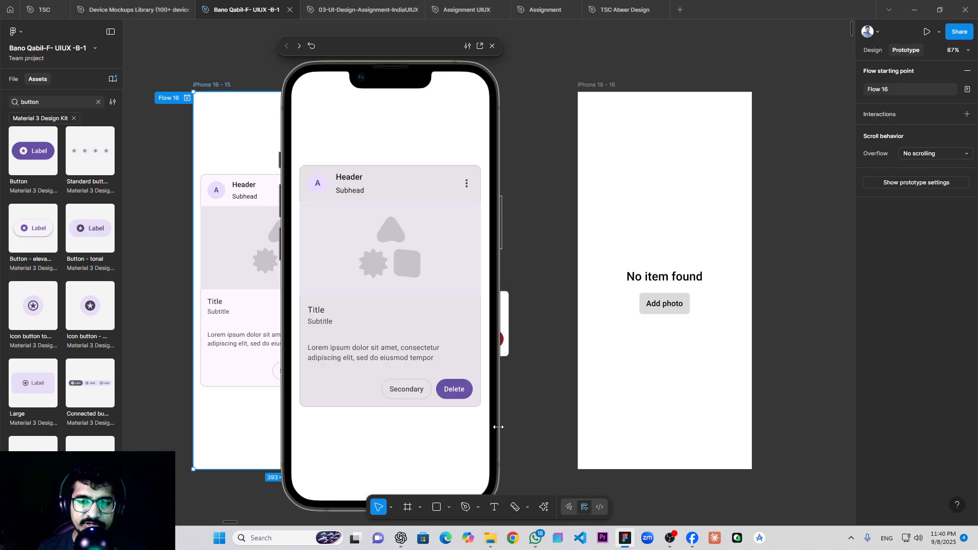
click(453, 390)
click(442, 361)
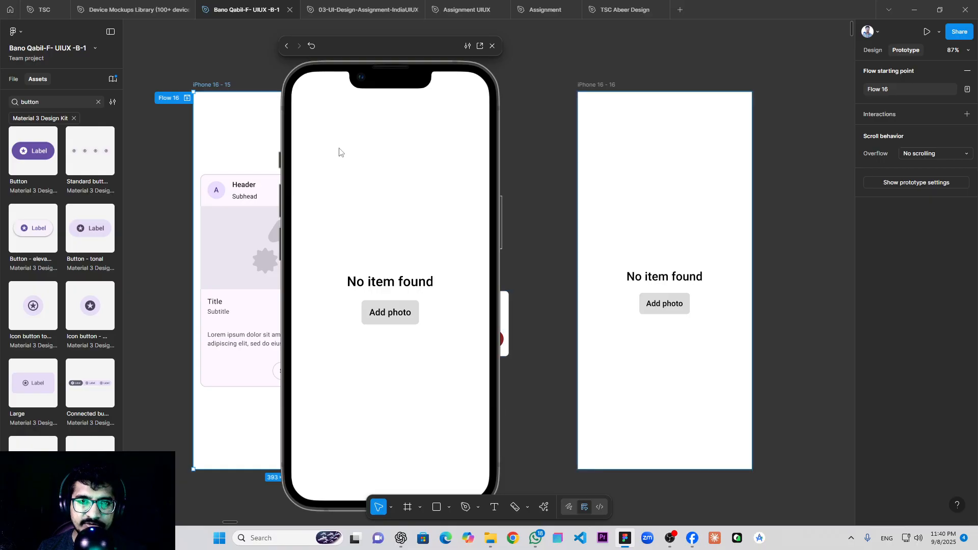
- Restart the previewed flow, open the confirmation dialog with Delete, and dismiss it from the dimmed area below
click(312, 46)
click(452, 390)
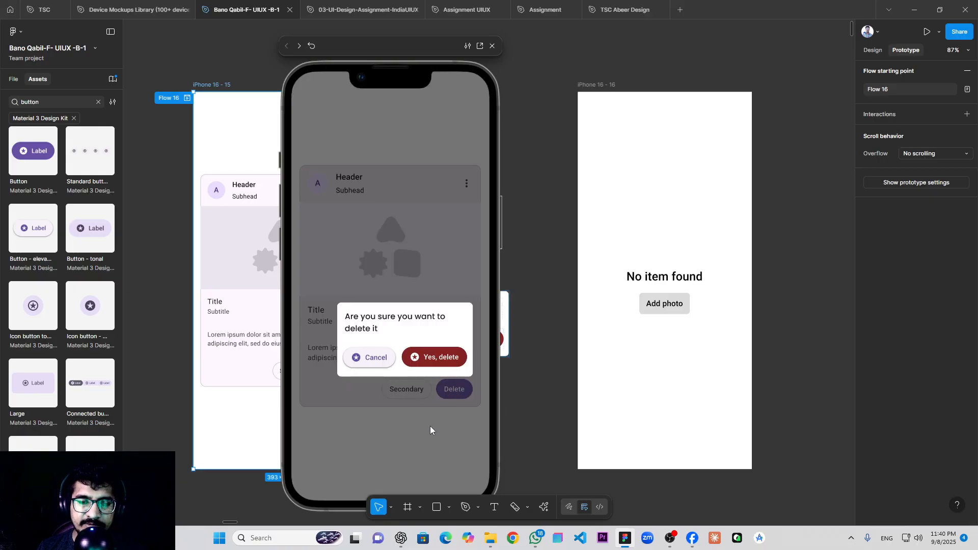
click(410, 442)
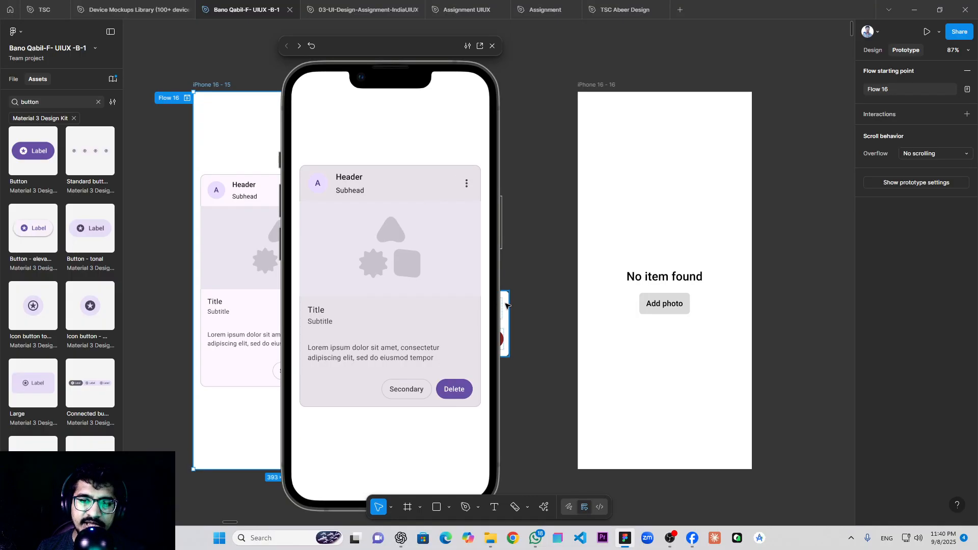
- Move the preview window aside to uncover the confirmation dialog frame on the canvas
drag(370, 48, 254, 45)
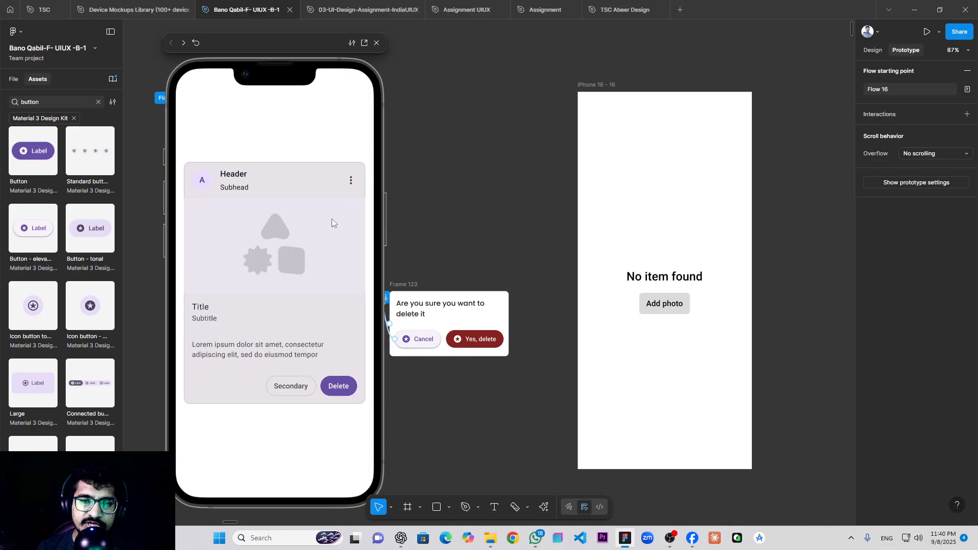
click(467, 313)
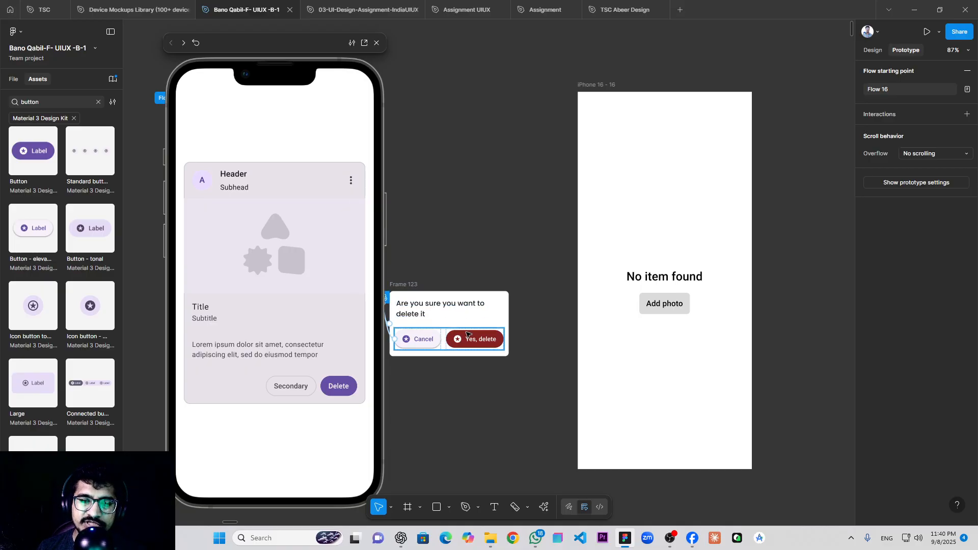